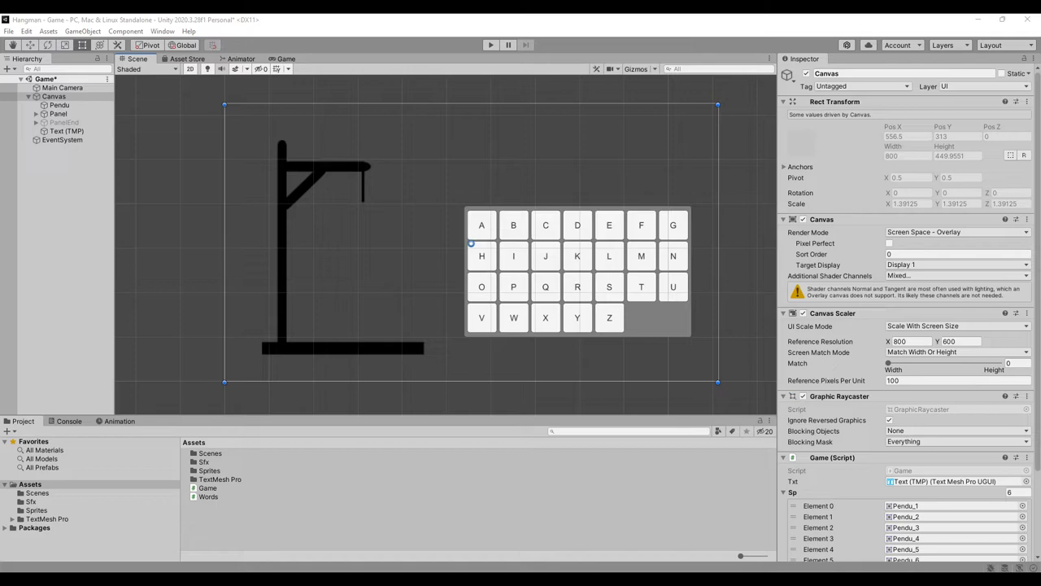
View the Words script (VAPOTEUR, TRIOMPHE, DEUX), then start the game showing four blank letters
left_click(206, 497)
double_click(207, 498)
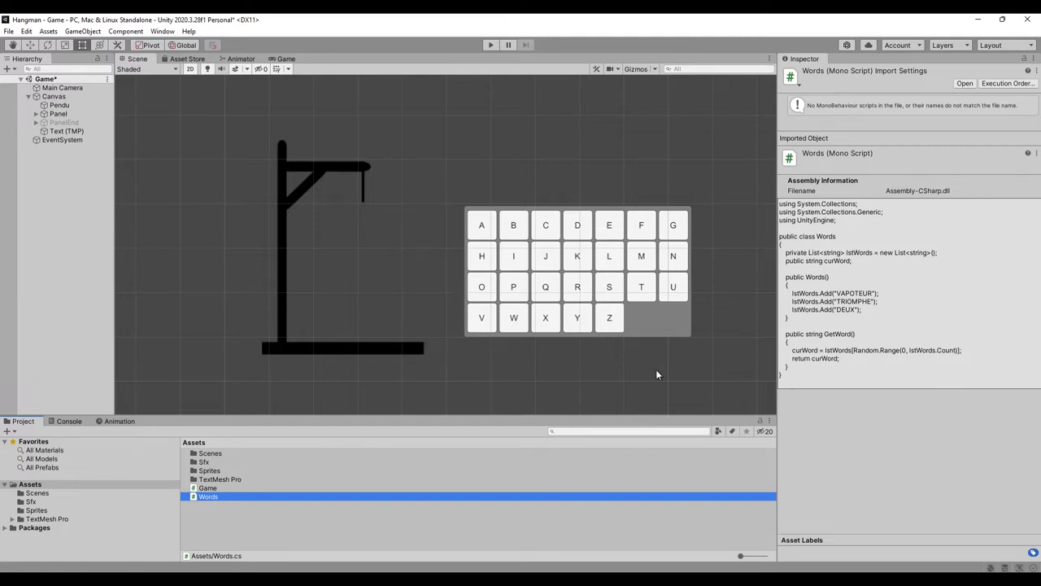
left_click(491, 45)
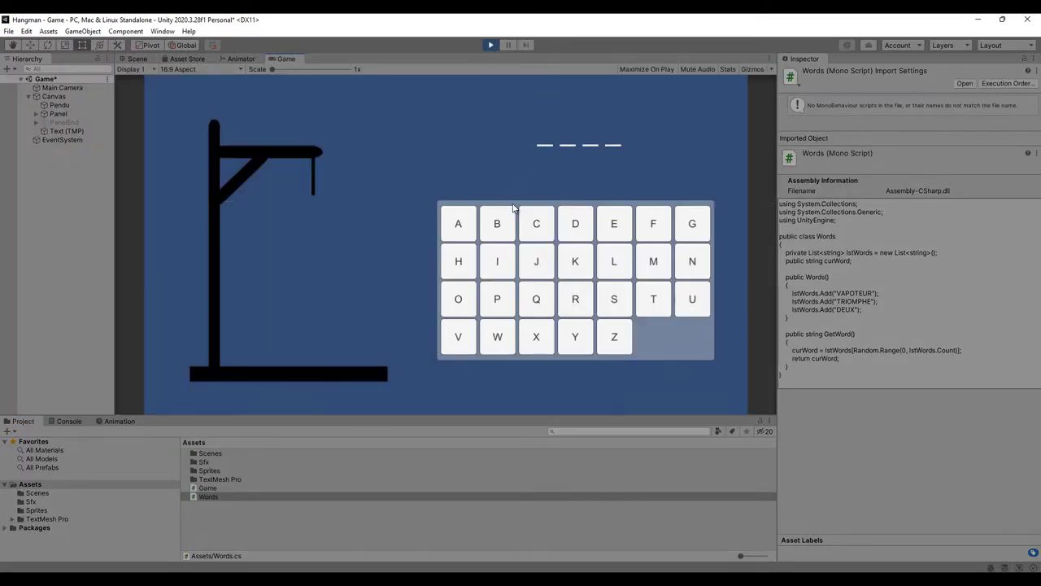
Guess D, E, U, P, H and X to solve DEUX, then stop the game
left_click(572, 225)
left_click(617, 232)
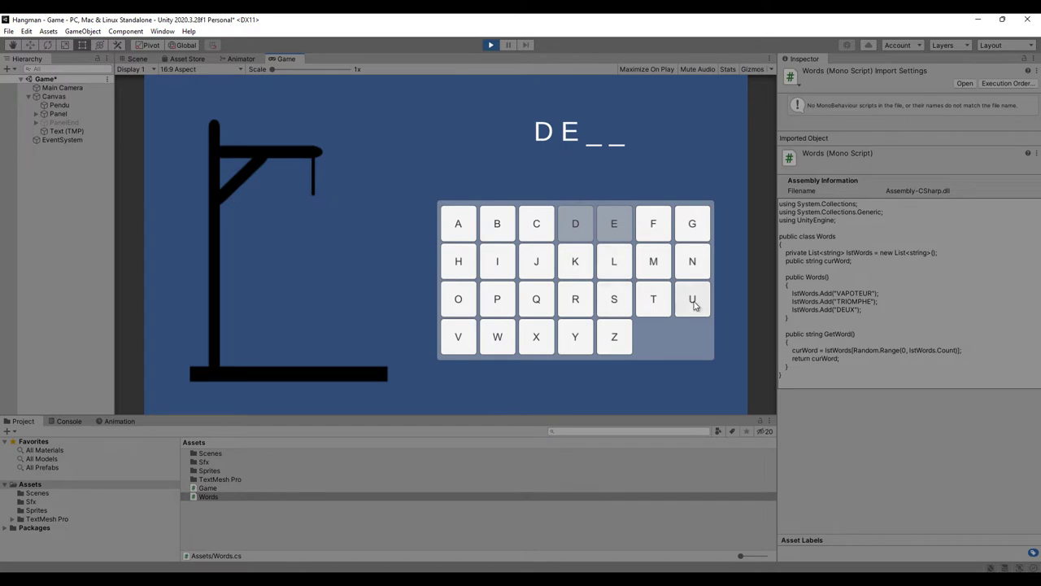
left_click(692, 299)
left_click(499, 303)
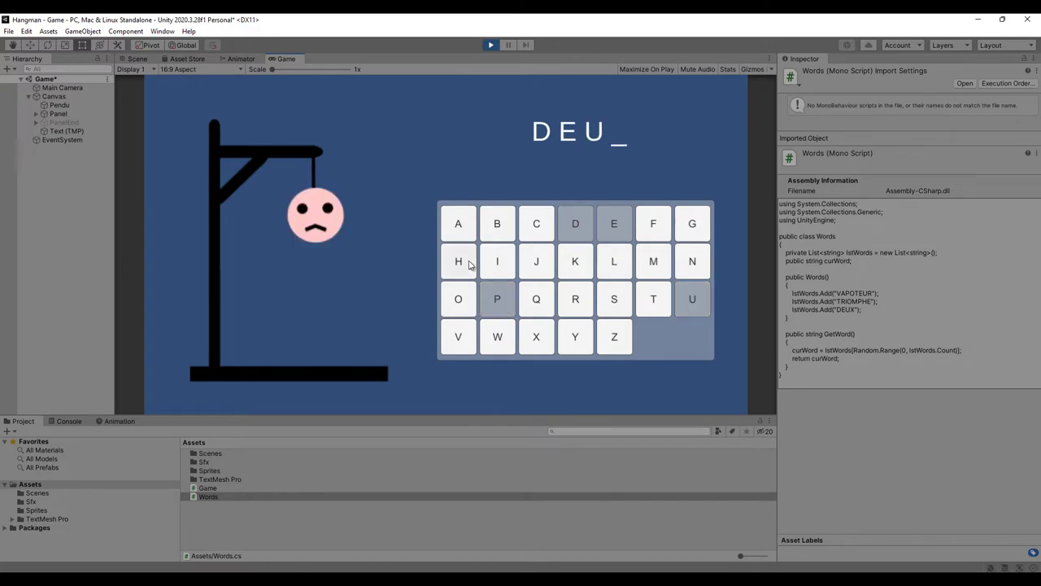
left_click(462, 263)
left_click(536, 335)
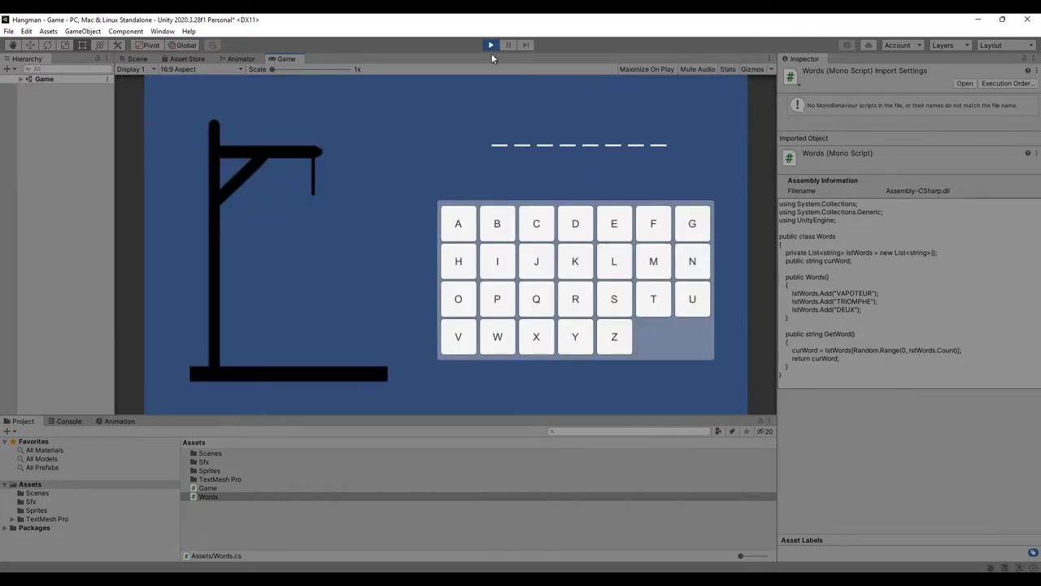
left_click(490, 44)
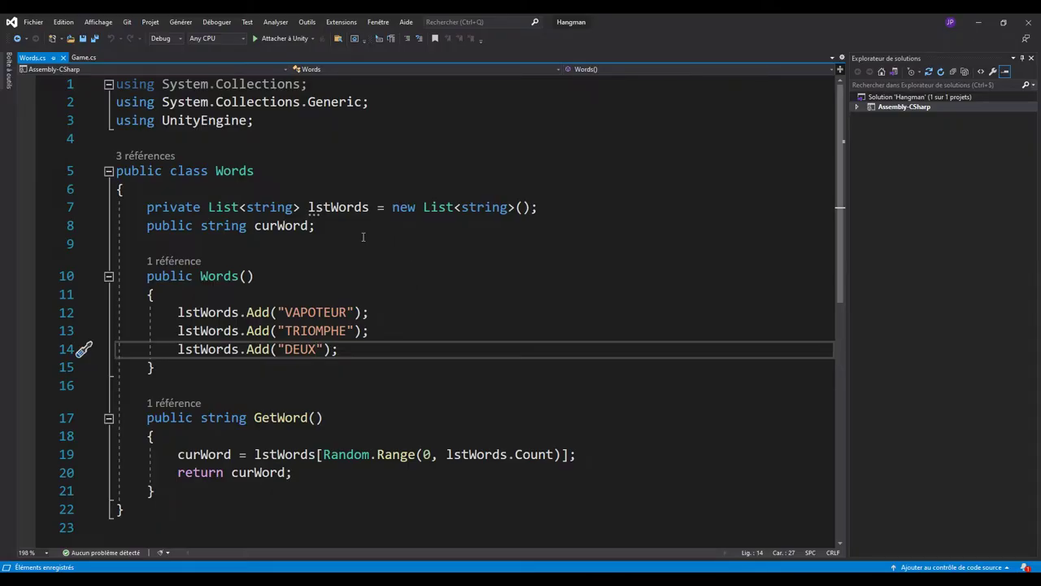
Delete the empty line inside the Restart coroutine in Game.cs
scroll(325, 326, "down", 7)
scroll(350, 366, "down", 8)
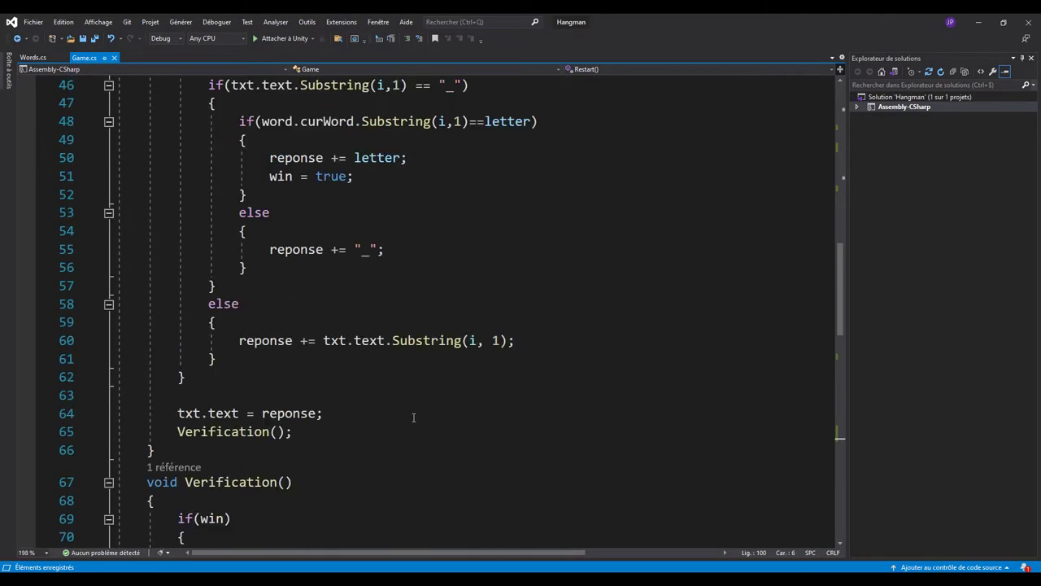
scroll(366, 383, "down", 8)
scroll(370, 392, "down", 5)
left_click_drag(131, 240, 262, 339)
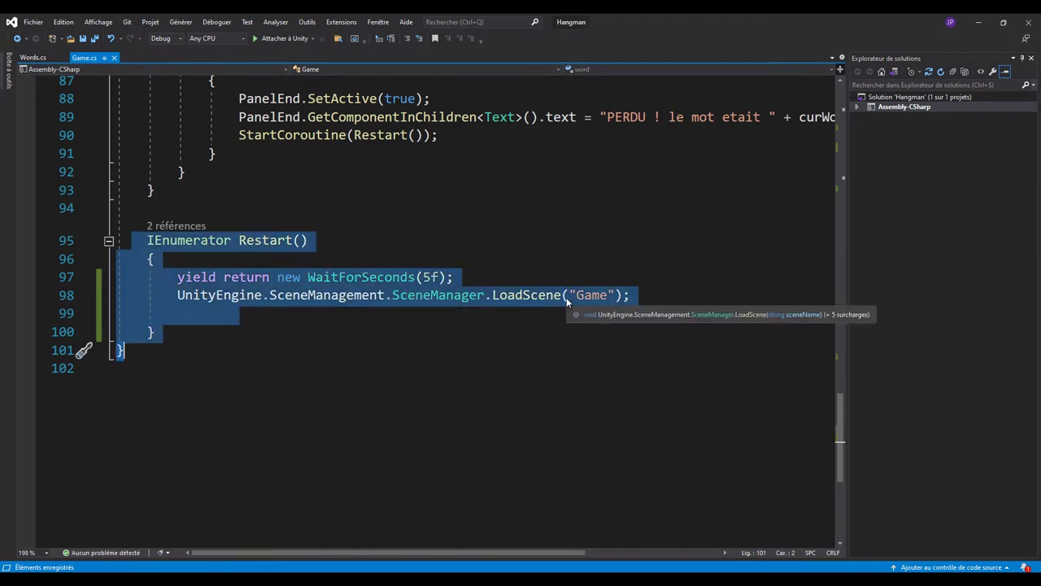
left_click(467, 393)
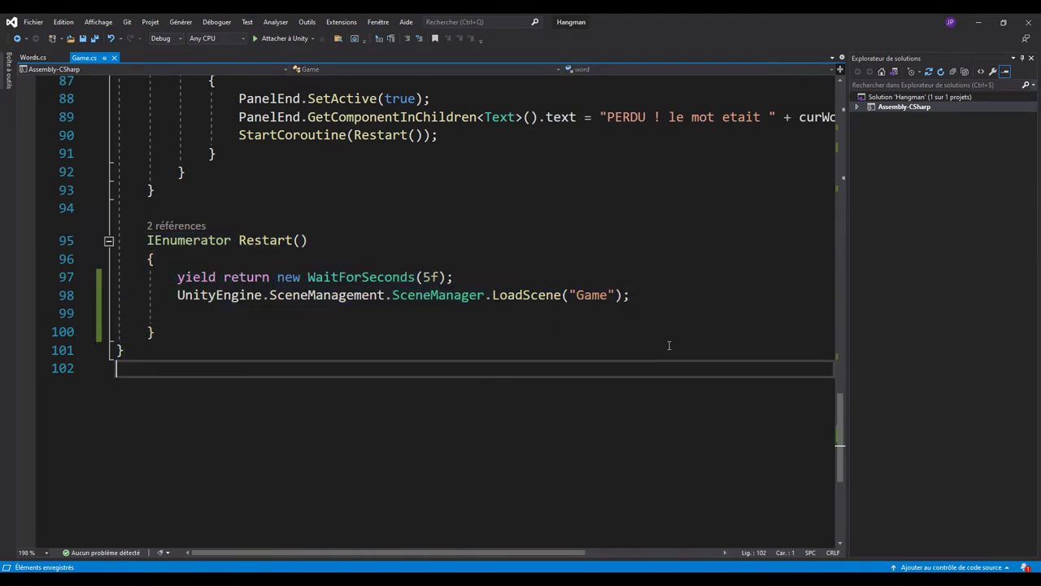
left_click(638, 295)
key("Delete")
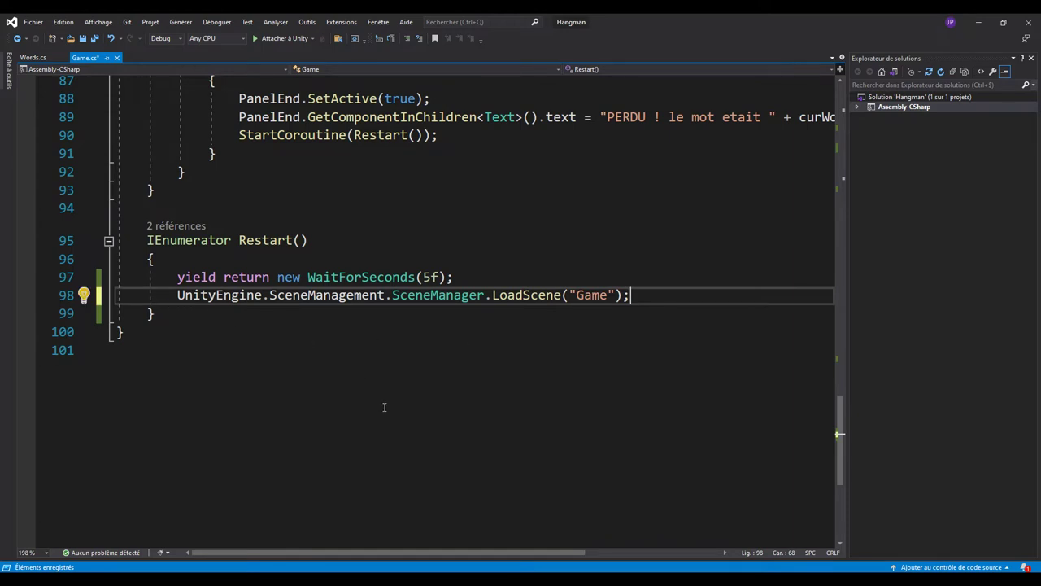
Save Game.cs, switch to the Words.cs file, and go back to Unity
key("ctrl+s")
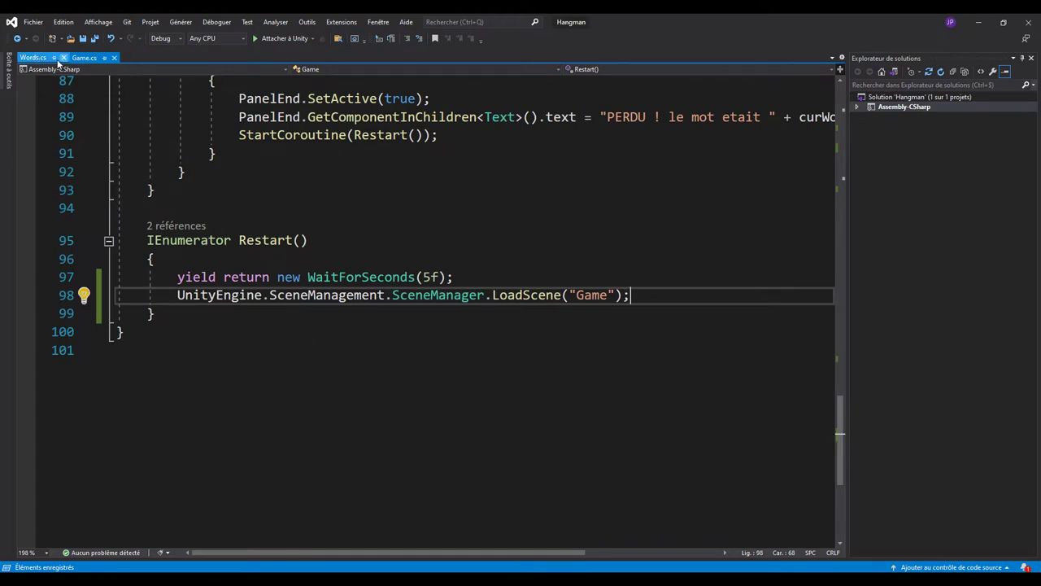
left_click(32, 57)
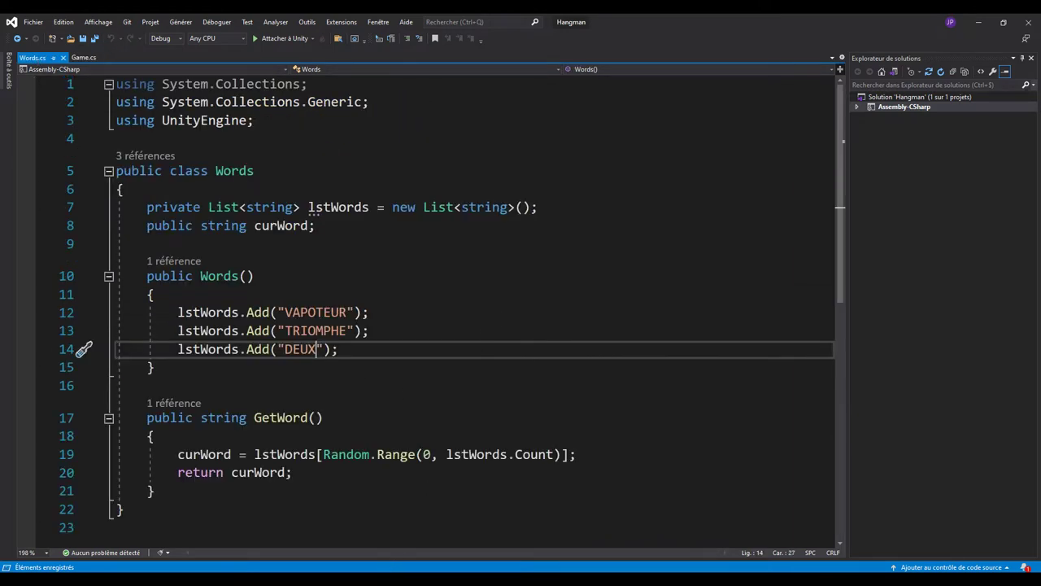
key("alt+Tab")
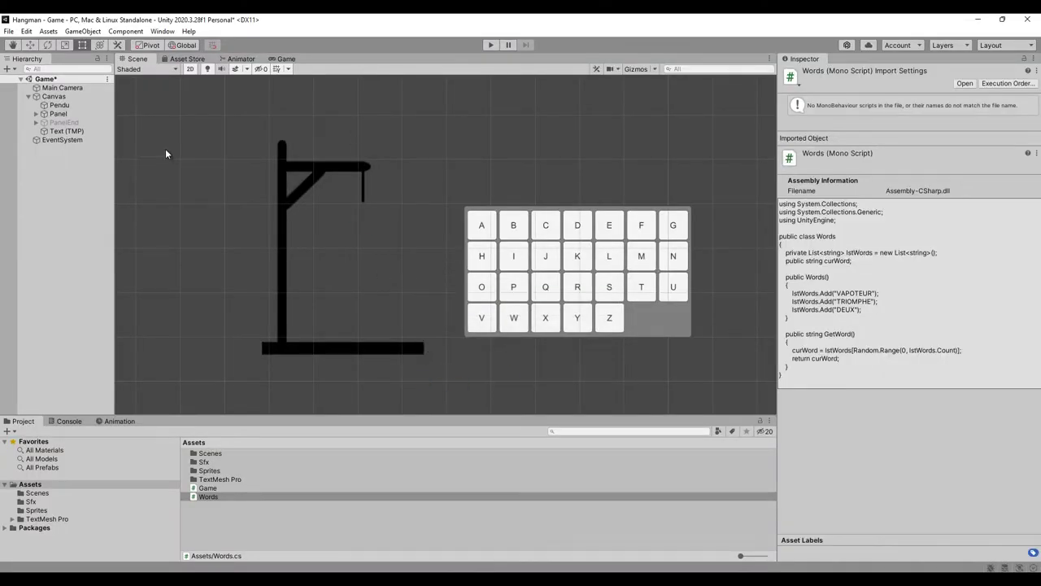
Add a TextMeshPro text under Canvas reading "Score : 0"
left_click(48, 97)
right_click(48, 96)
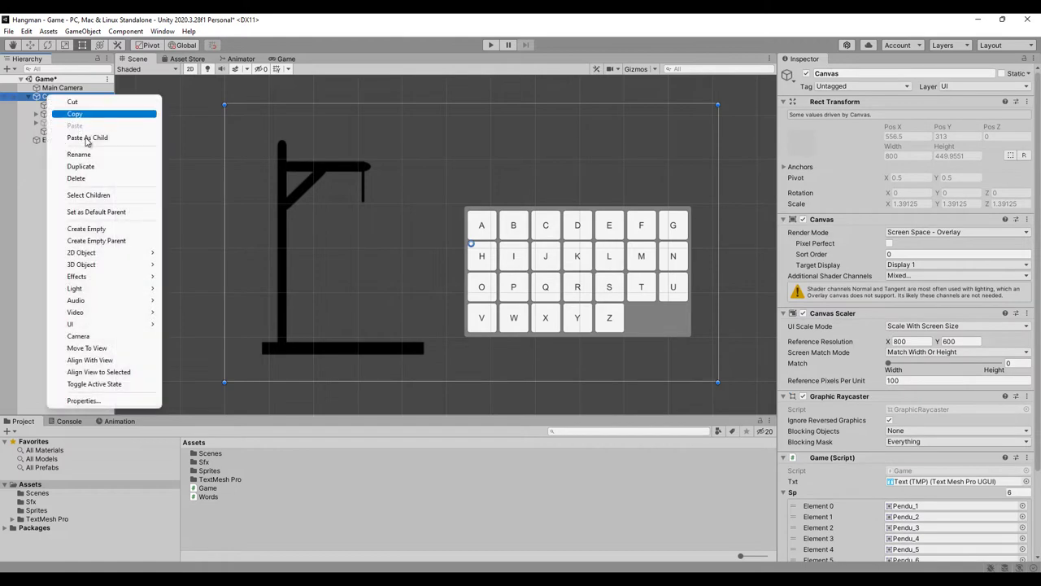
mouse_move(158, 324)
left_click(206, 336)
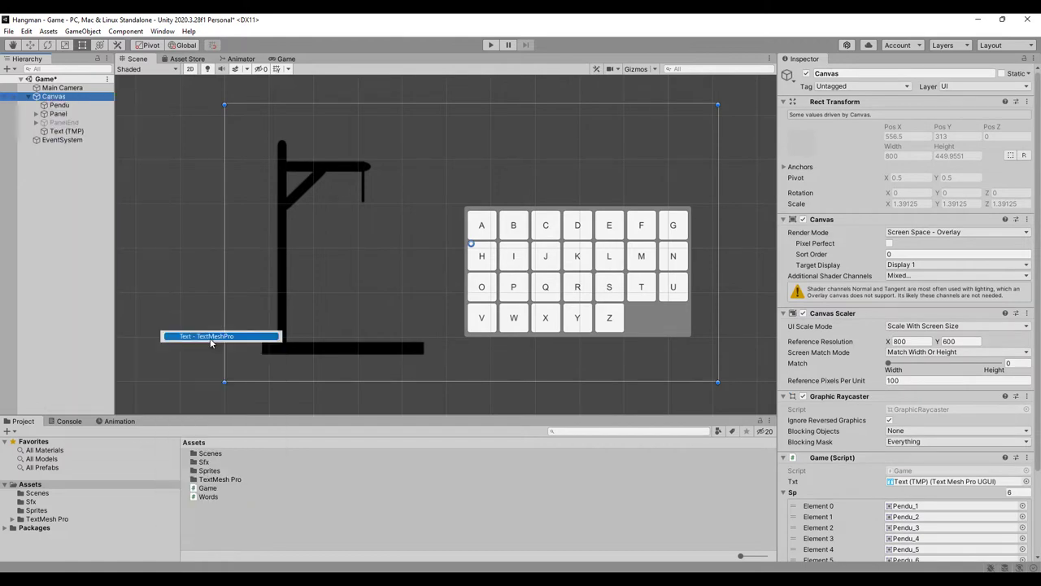
left_click(824, 284)
left_click(823, 284)
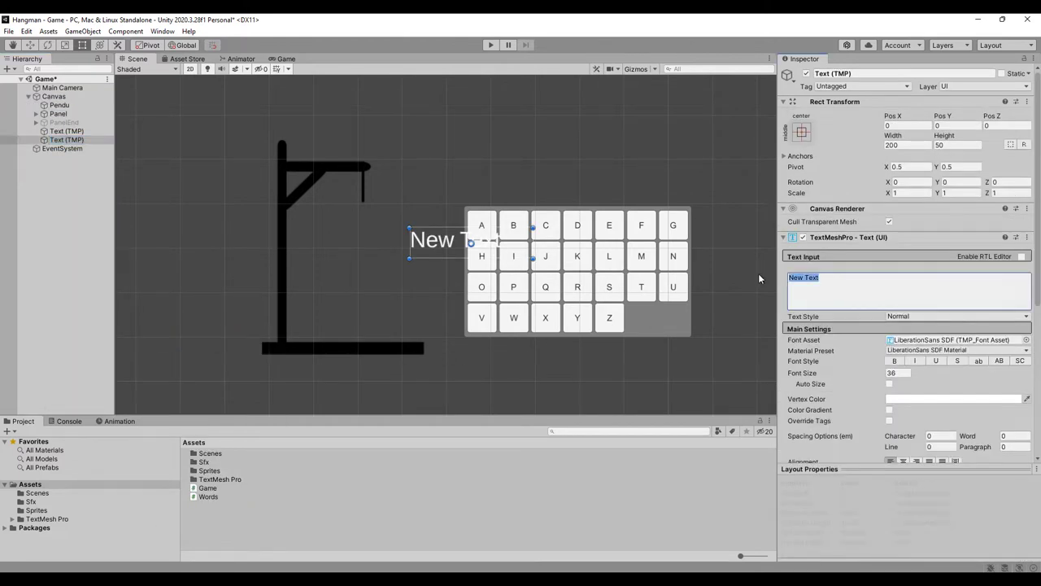
type("Score ")
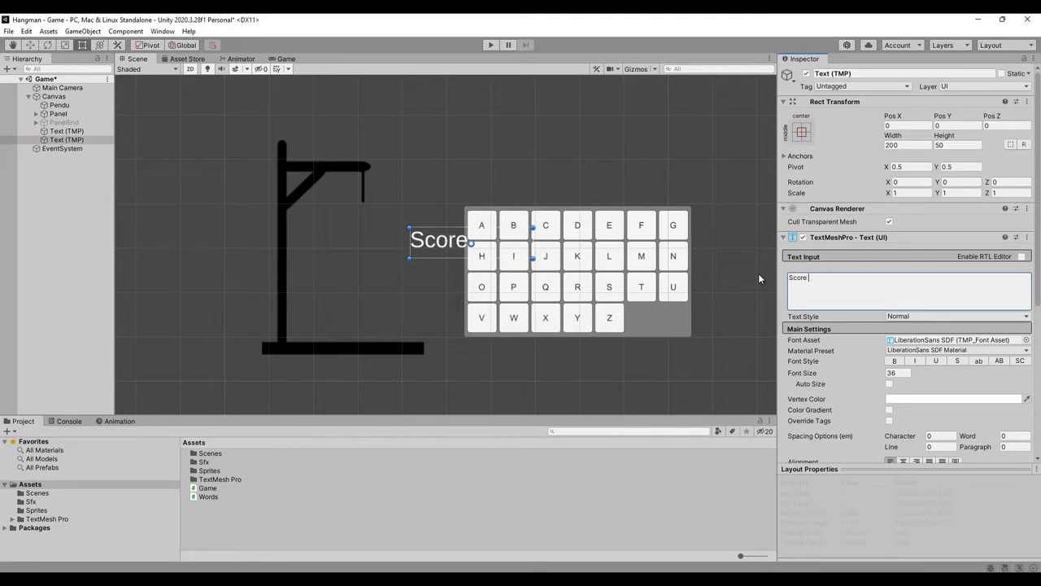
type(": 0")
Anchor the score text top-left, with font size 29.55 in bold
left_click(801, 132)
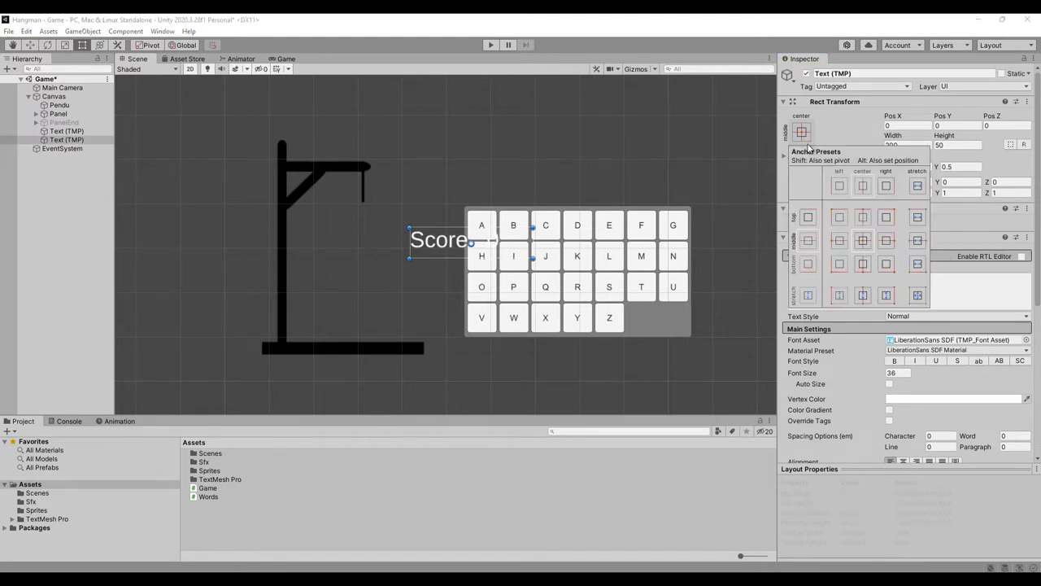
left_click(840, 216, "alt")
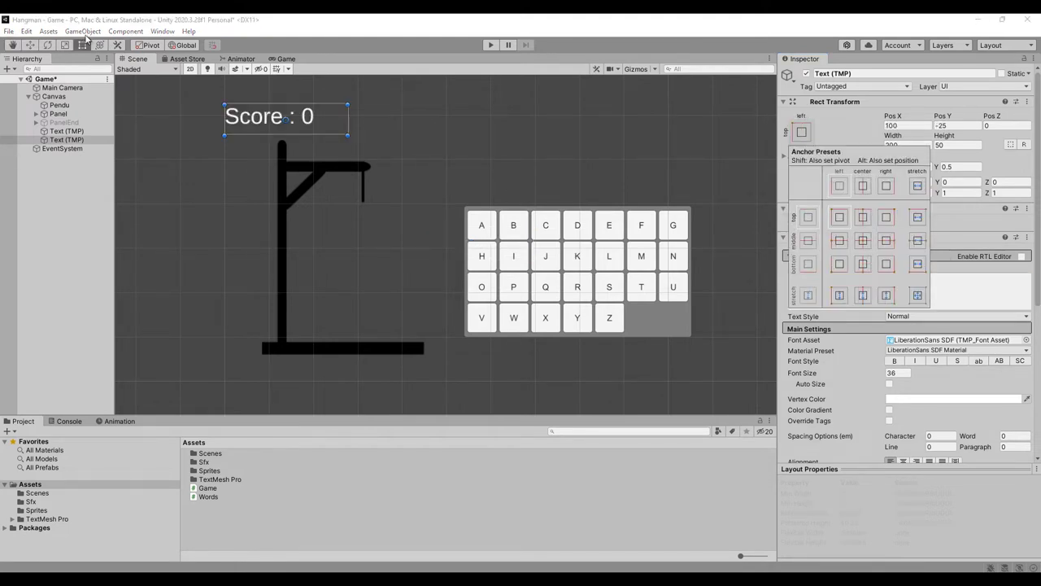
left_click_drag(882, 378, 794, 388)
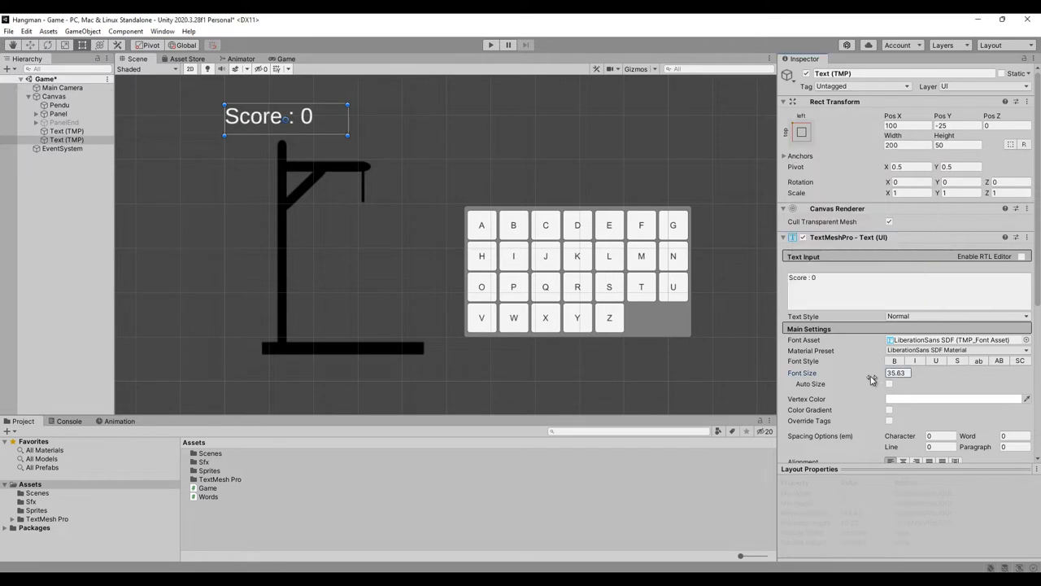
left_click(895, 361)
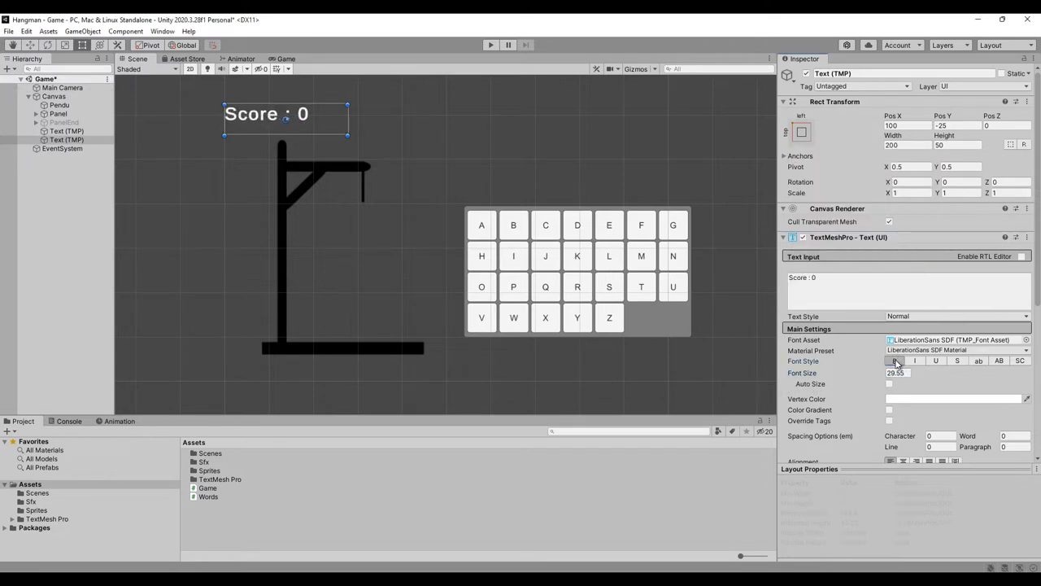
Rename the text TxtScore, nudge it into place, and preview it in the Game view
right_click(71, 140)
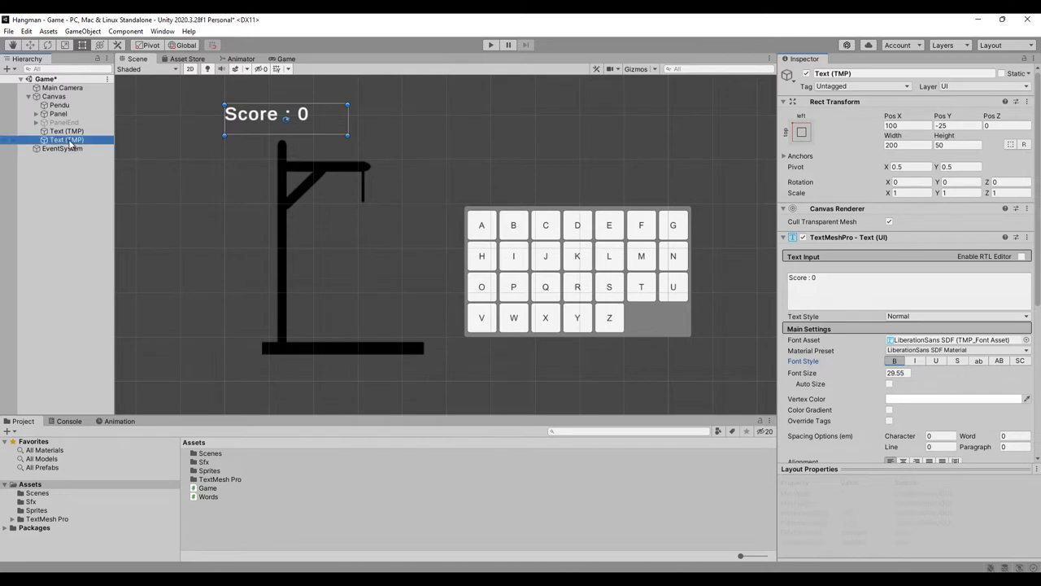
left_click(101, 200)
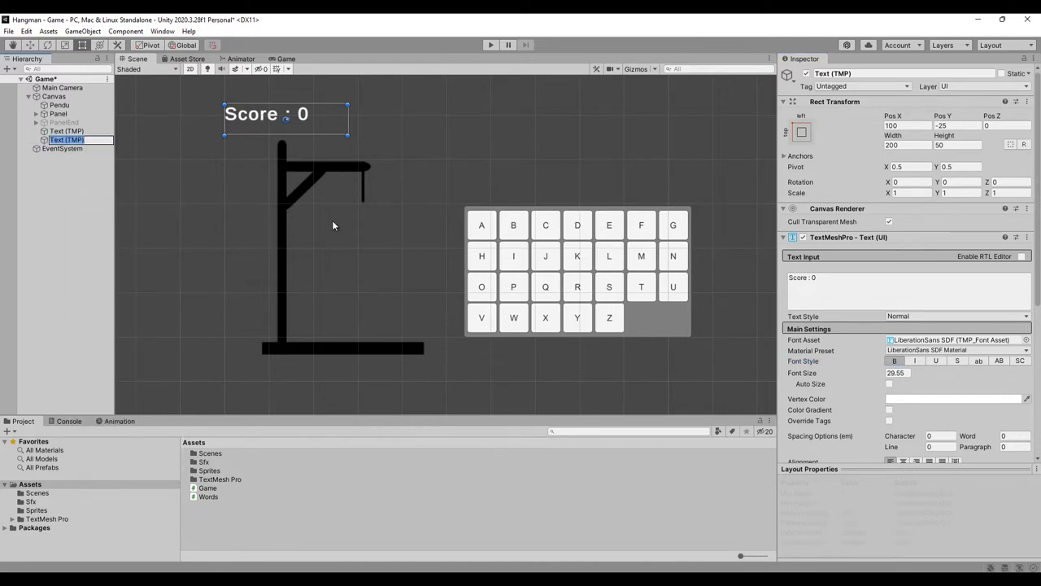
type("TxtScore")
key("Return")
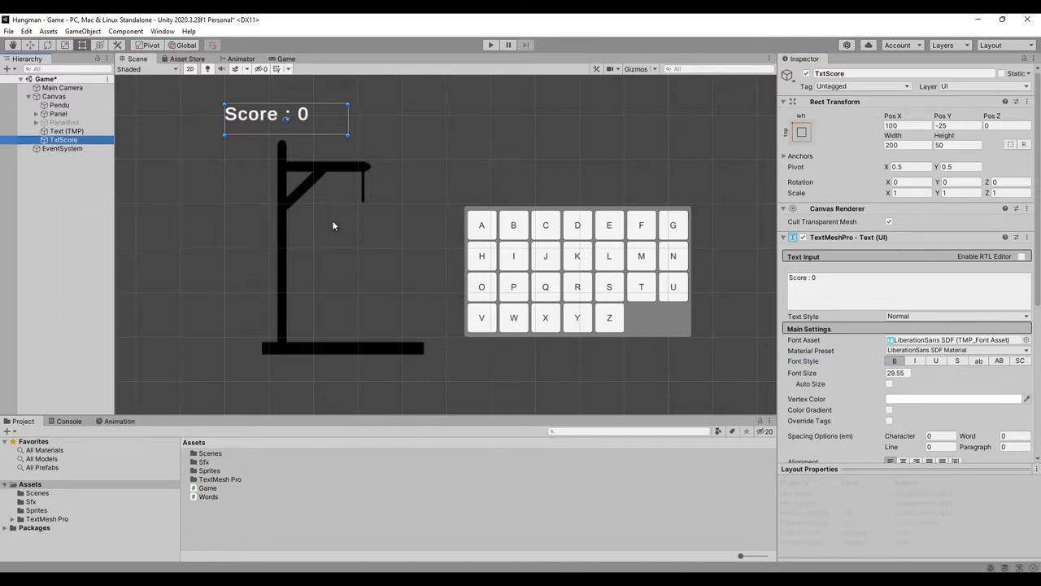
left_click(31, 45)
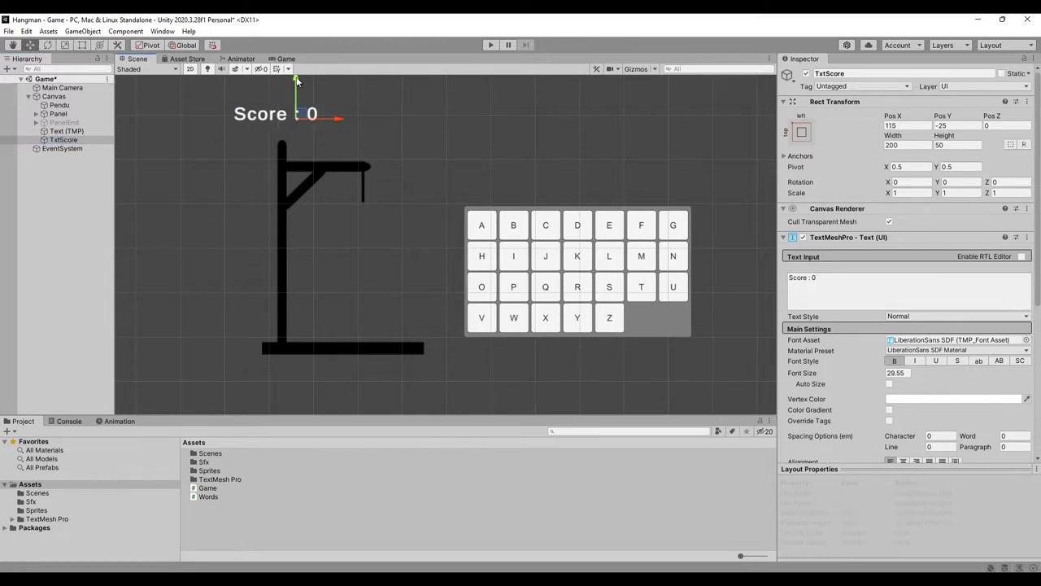
left_click_drag(255, 109, 265, 116)
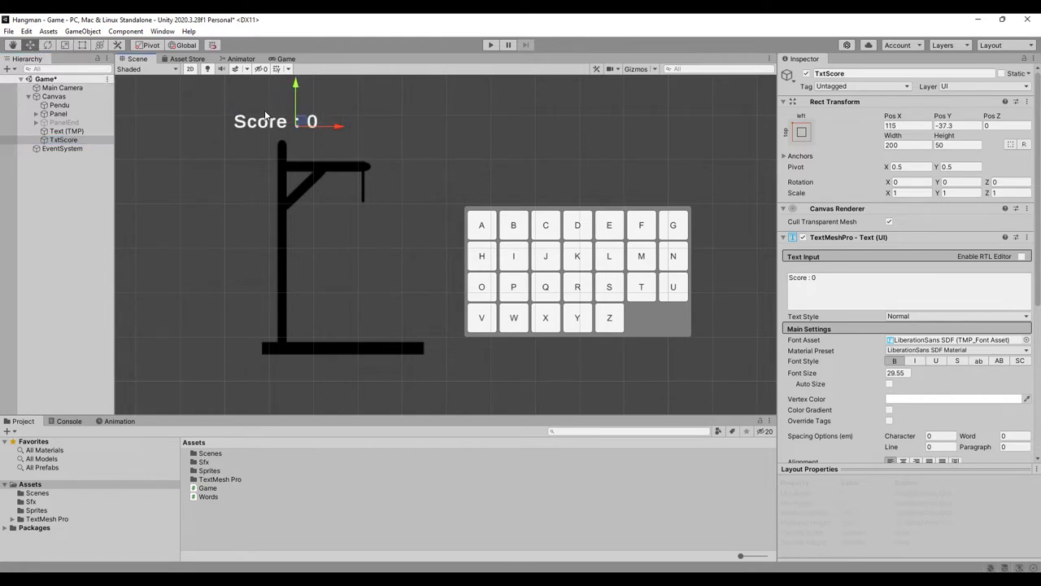
left_click(285, 59)
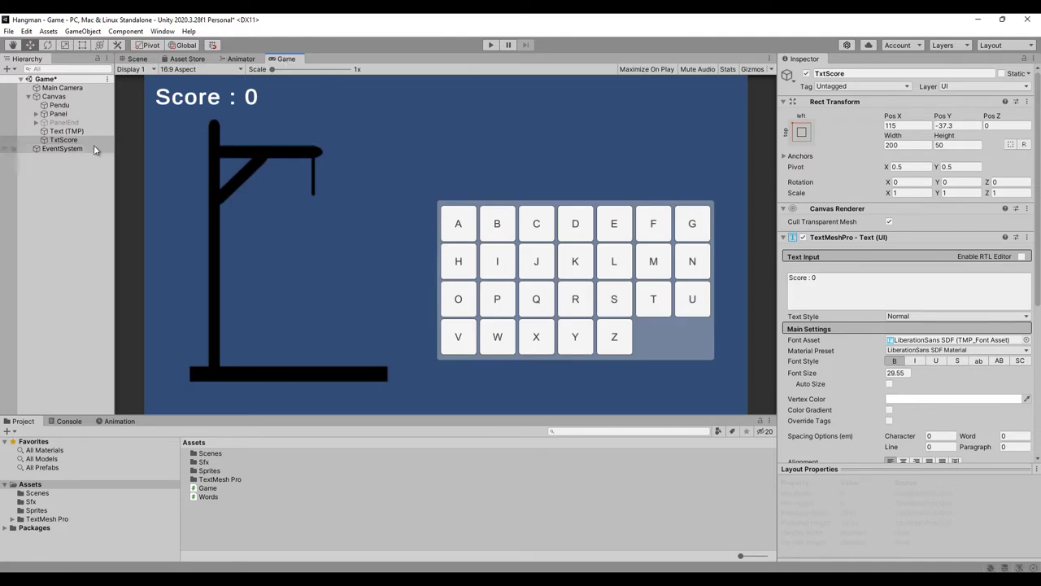
Create a C# script named Score in Assets and open it in Visual Studio
right_click(328, 527)
mouse_move(407, 232)
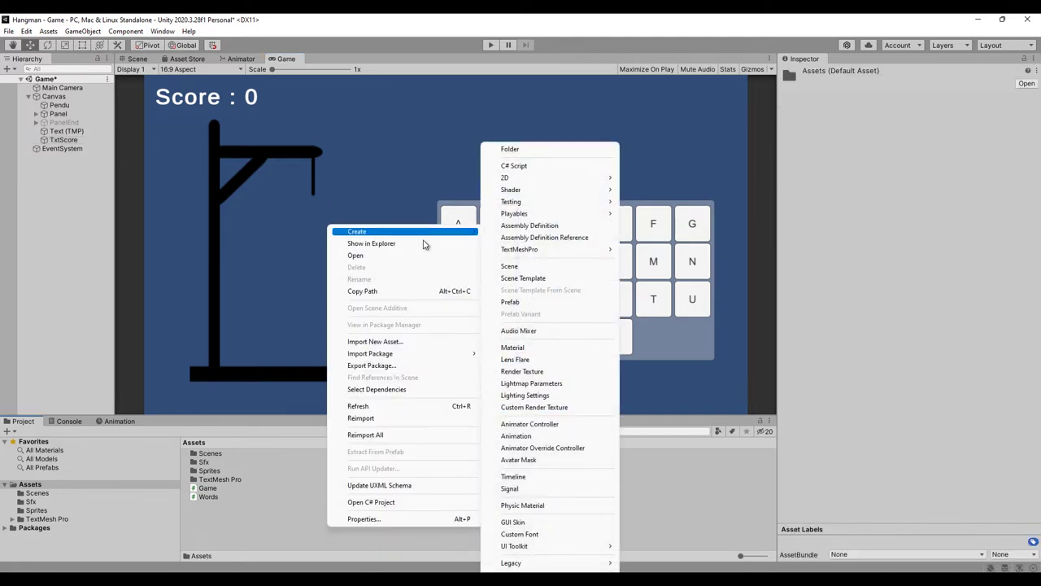
left_click(527, 168)
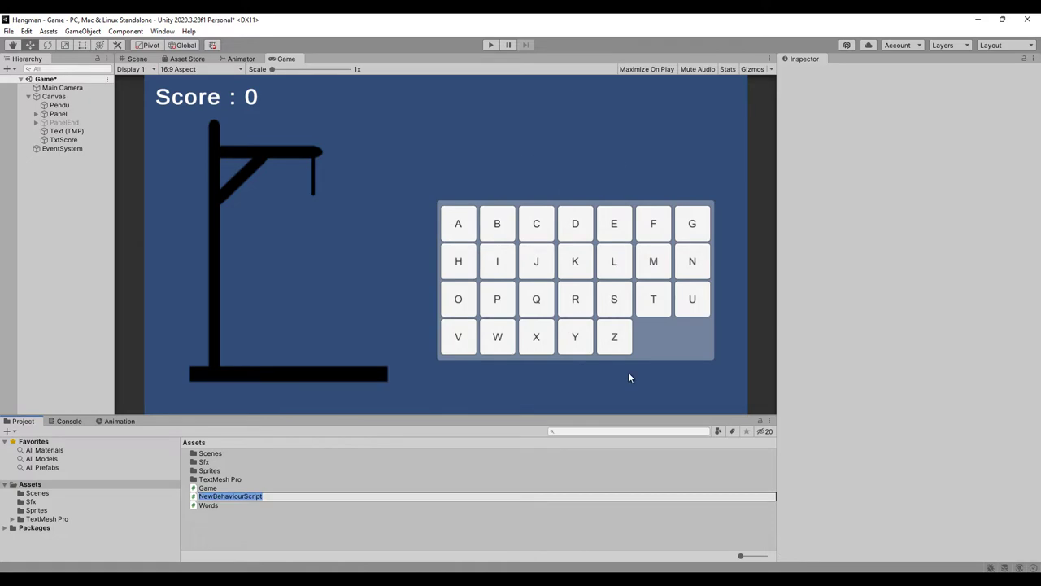
type("Score")
key("Return")
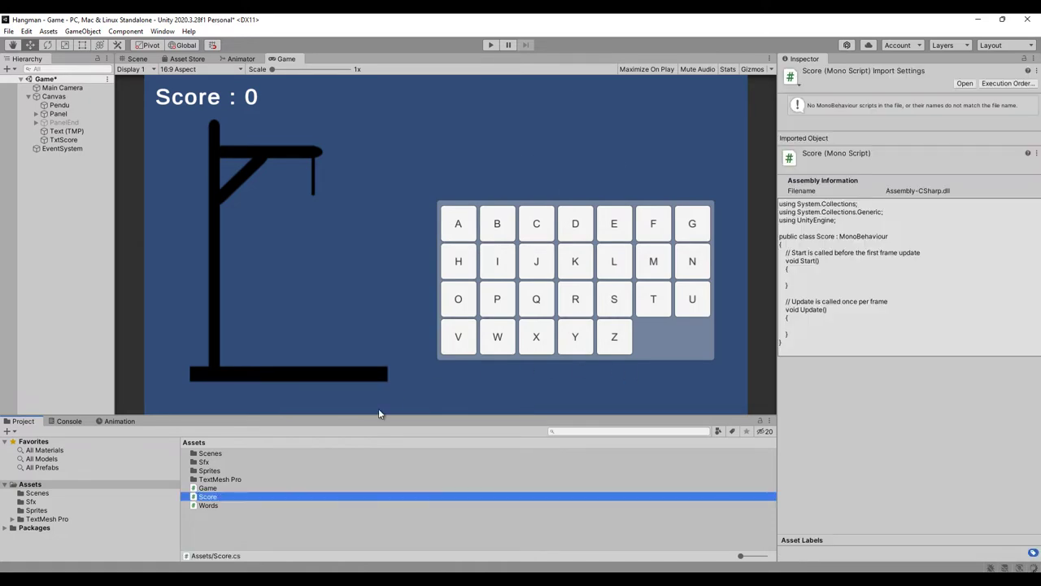
double_click(261, 497)
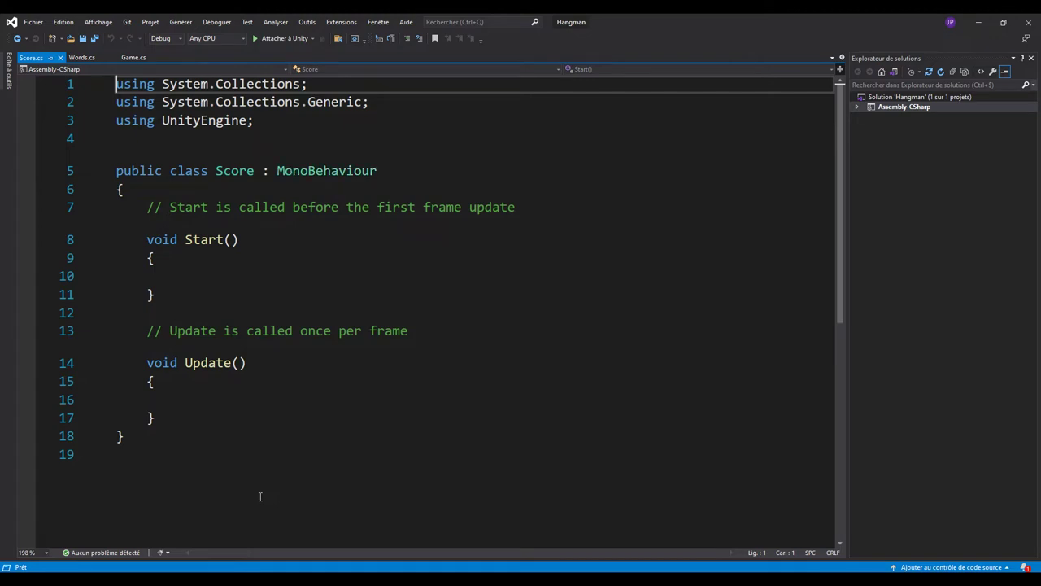
Add 'using TMPro;' and delete the template Start and Update methods
left_click(132, 137)
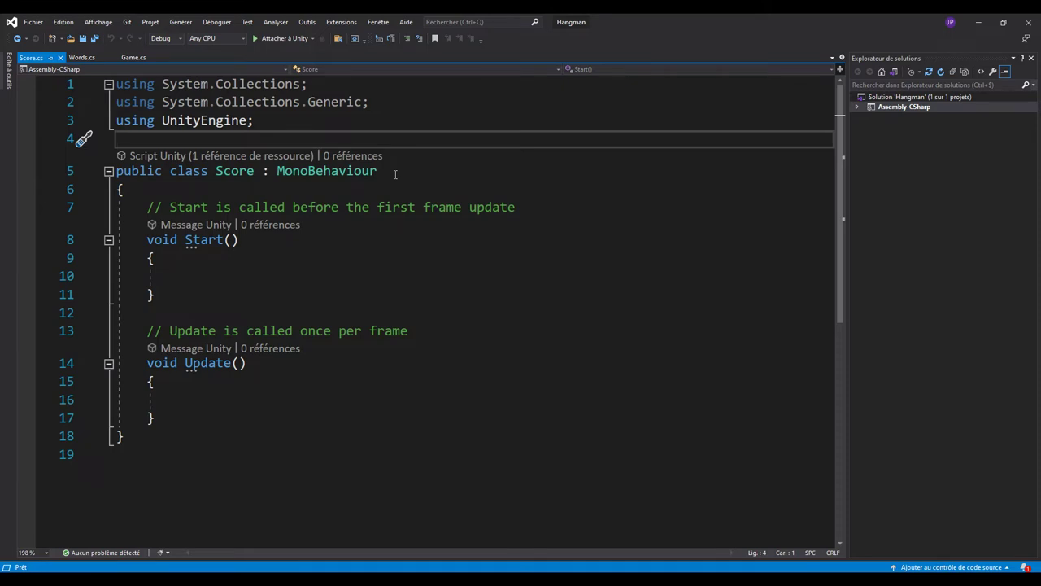
type("using ")
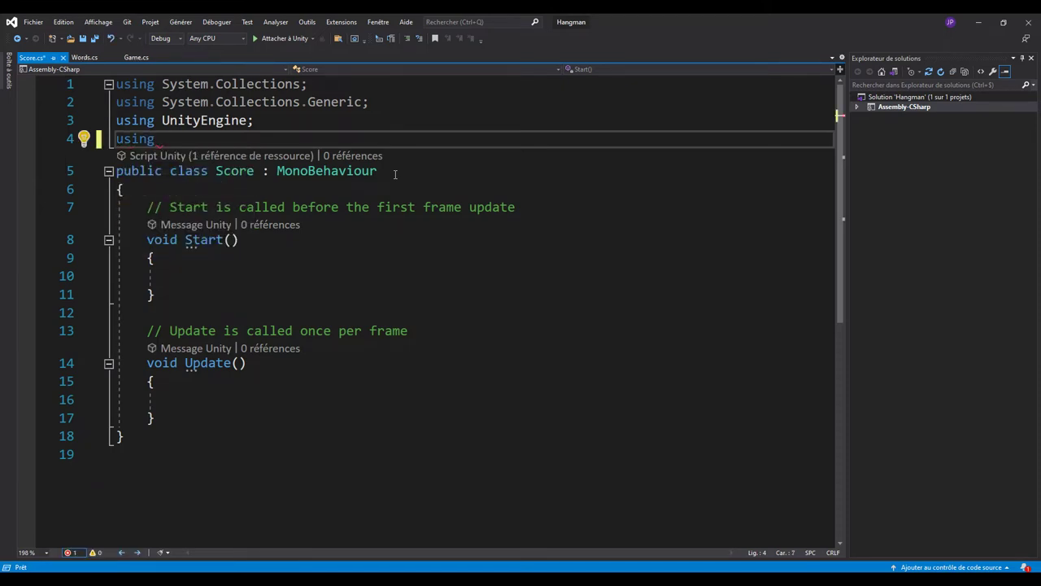
type("TMPro;")
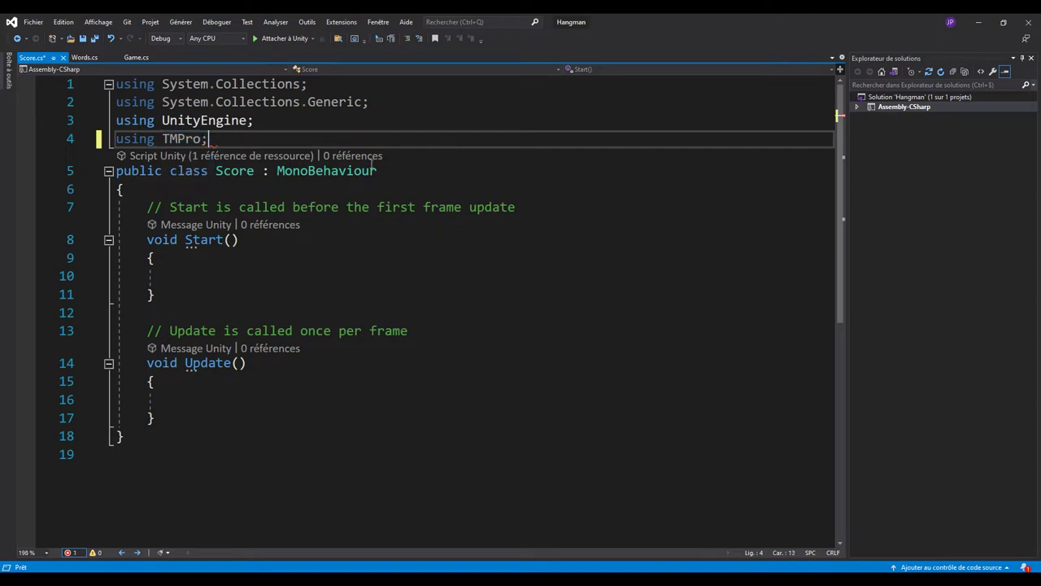
left_click_drag(145, 205, 154, 419)
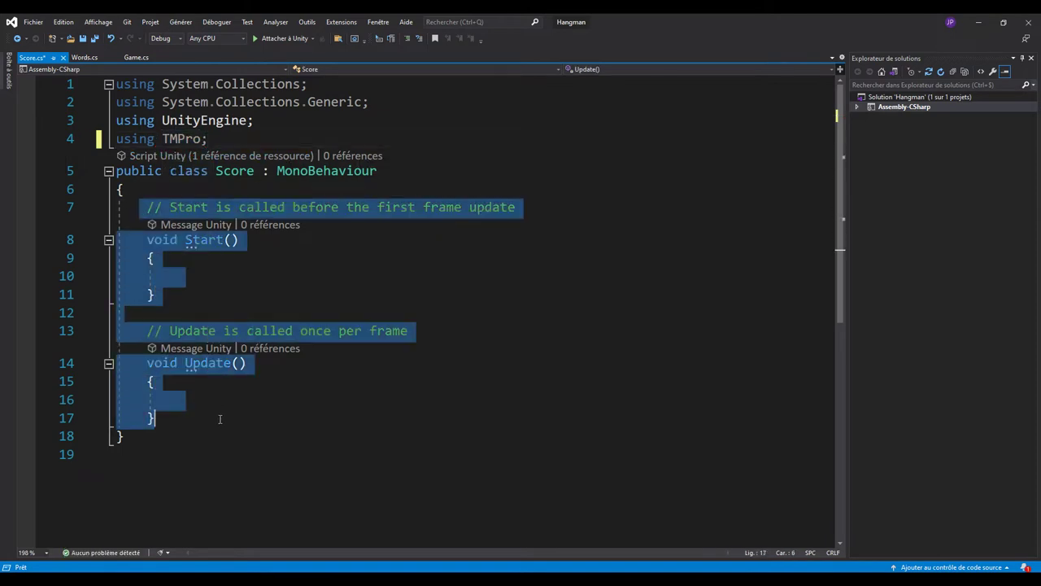
key("Delete")
Declare 'public TMP_Text txtScore;' and begin 'private int point = 0;'
scroll(403, 348, "up", 2, "ctrl")
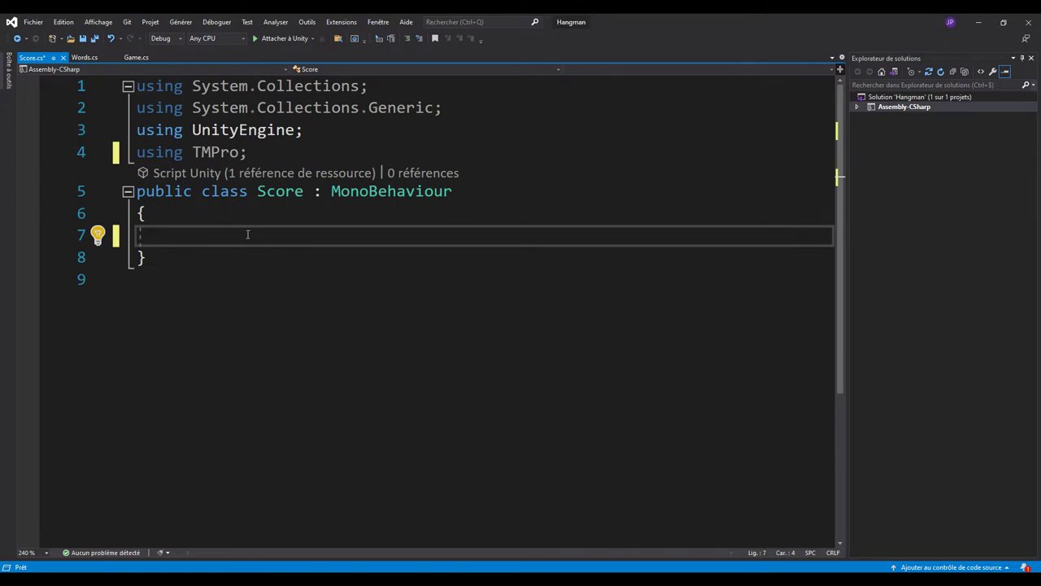
type("public ")
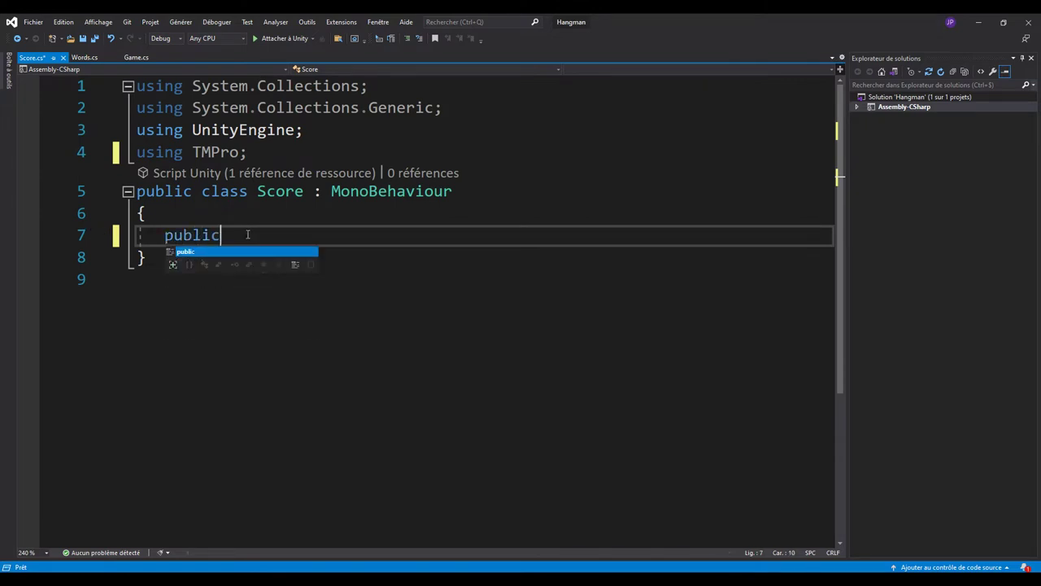
type("T")
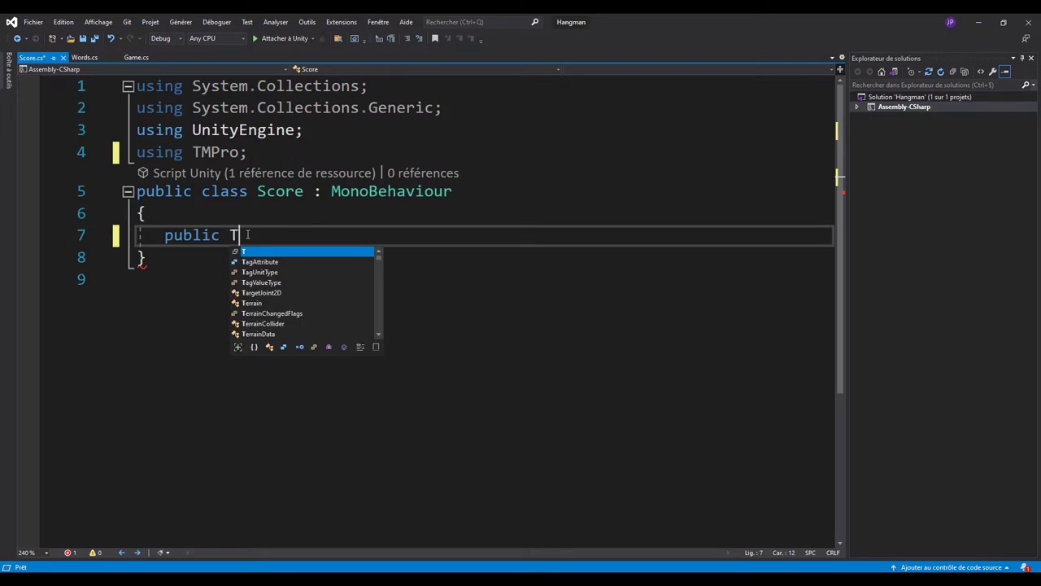
type("mp_Text")
key("Tab")
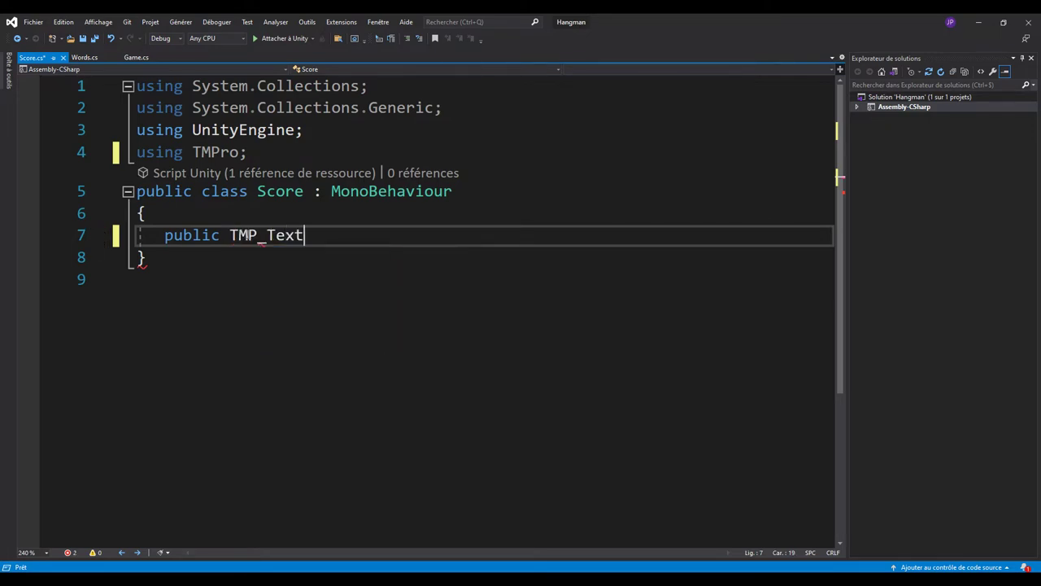
type(" tx")
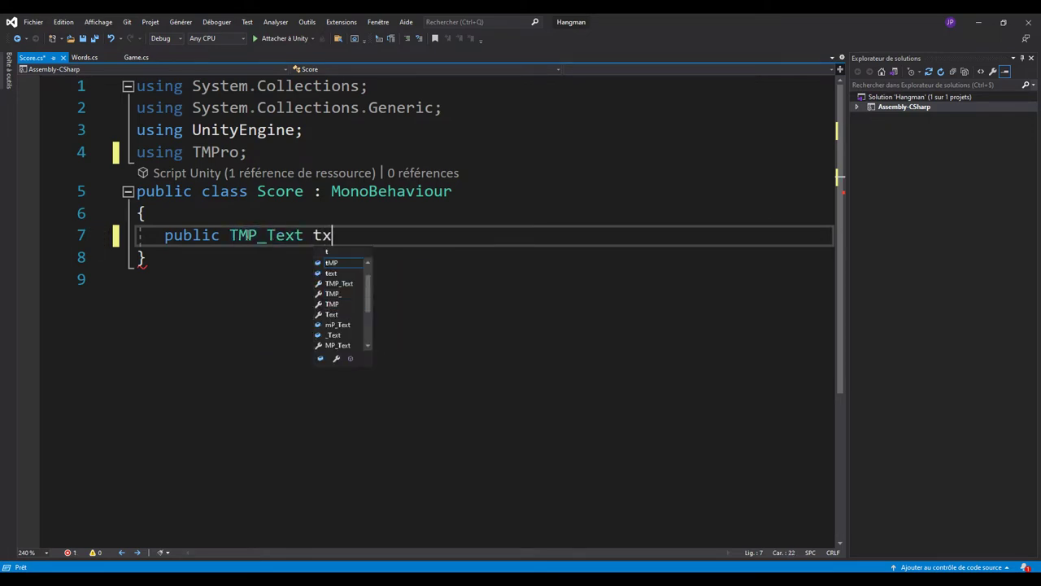
type("tScore")
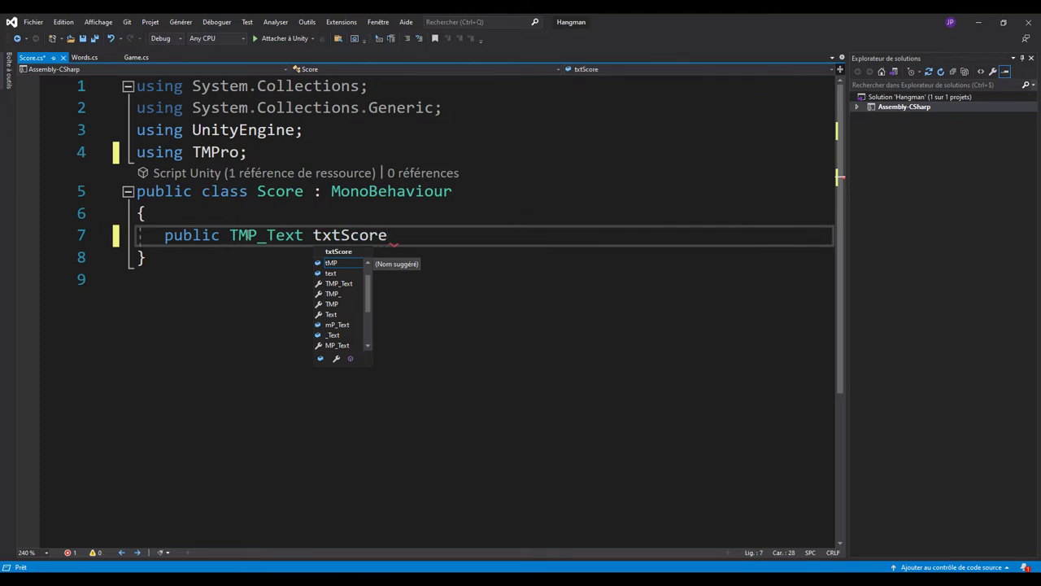
type(";")
key("Return")
key("Return")
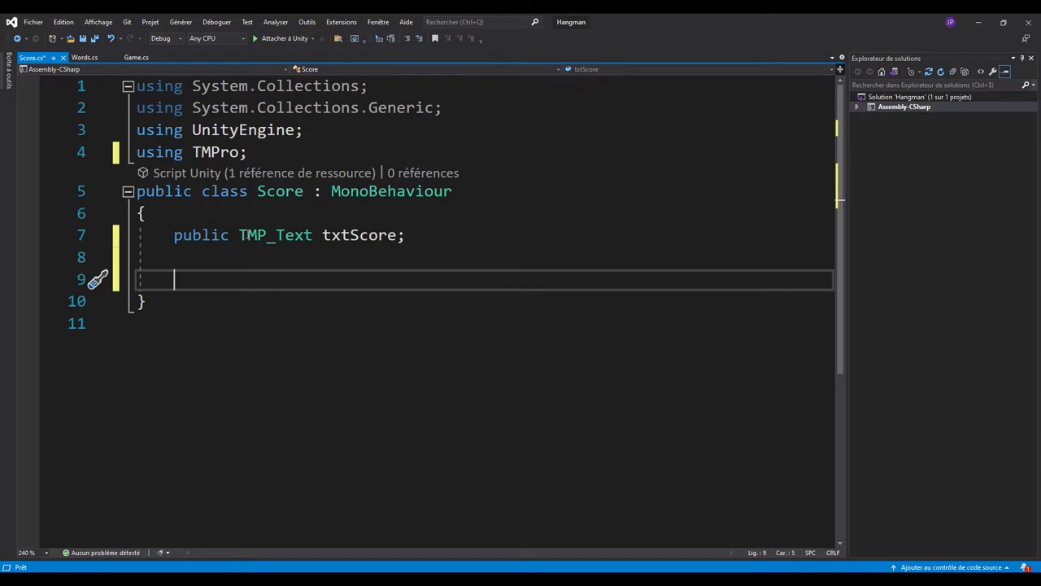
type("private ")
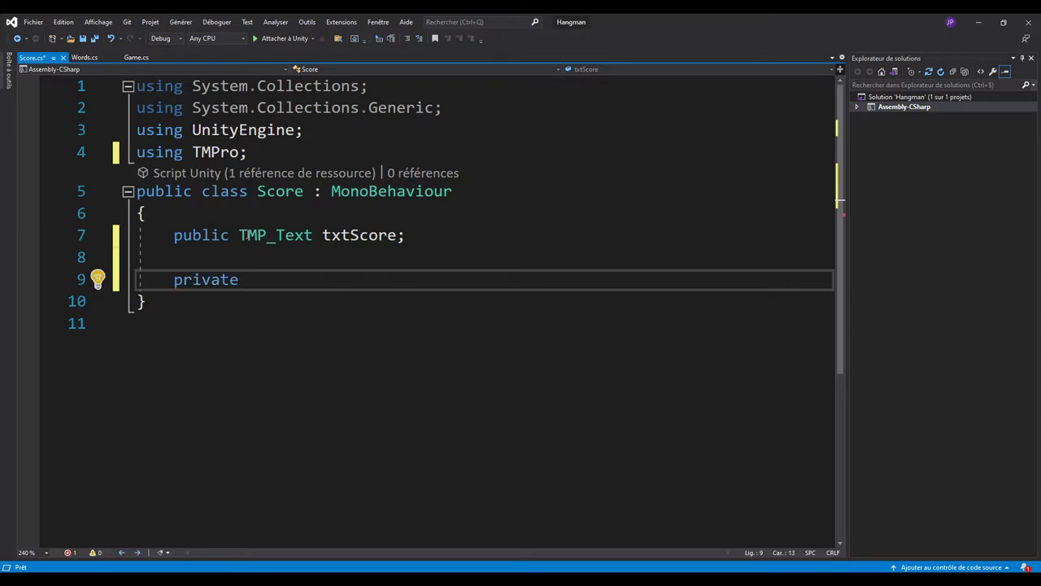
type("int point ")
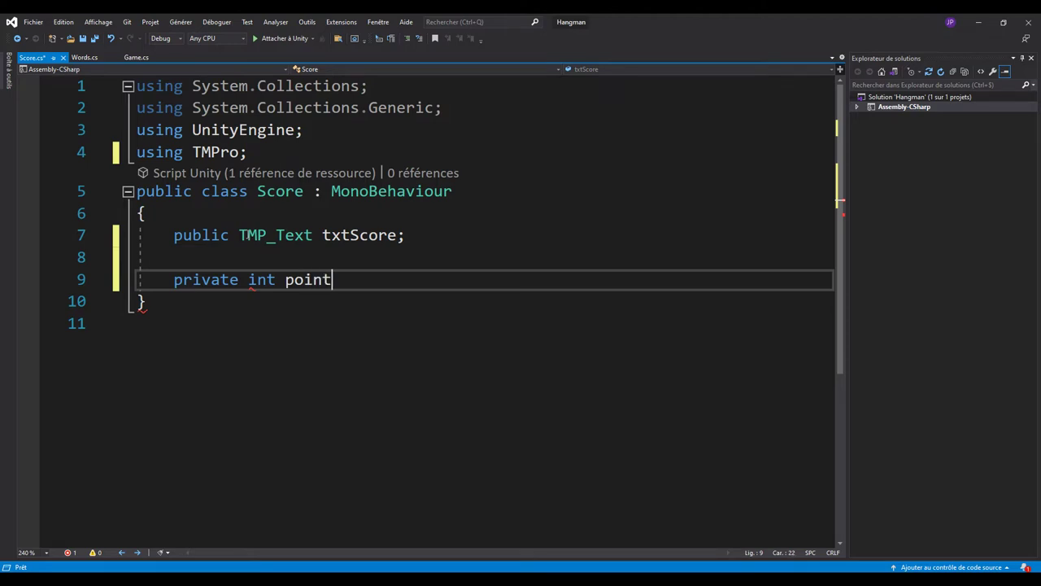
type("= 0;")
Add a public int Point property whose getter returns point
key("Return")
type("pu")
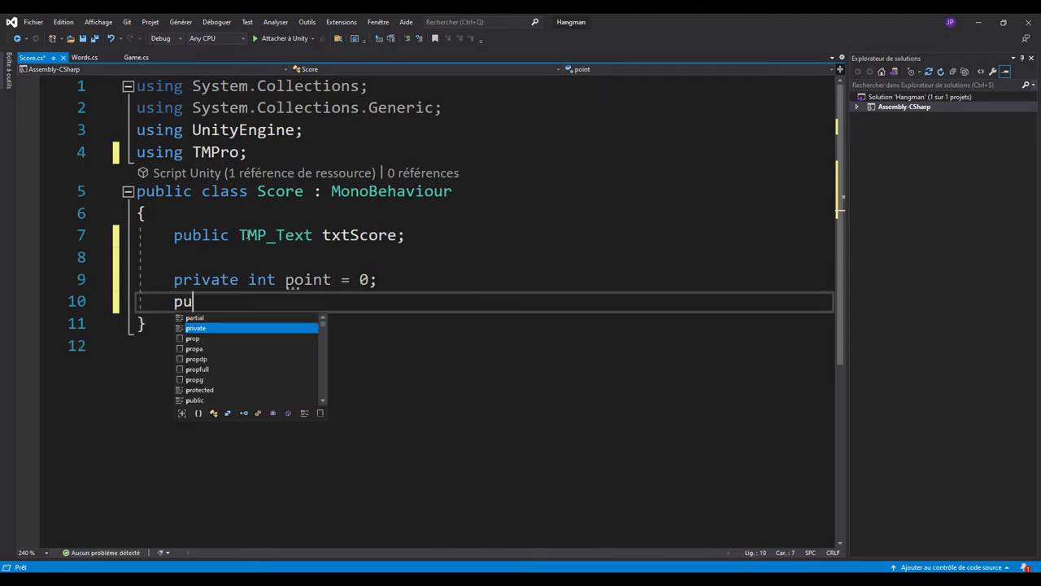
type("blic ")
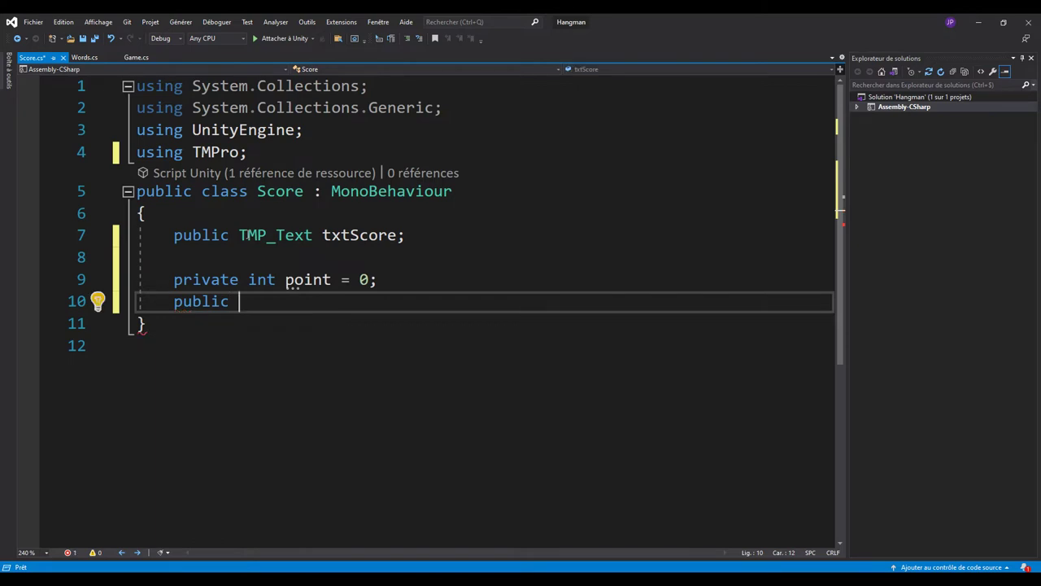
type("int Point")
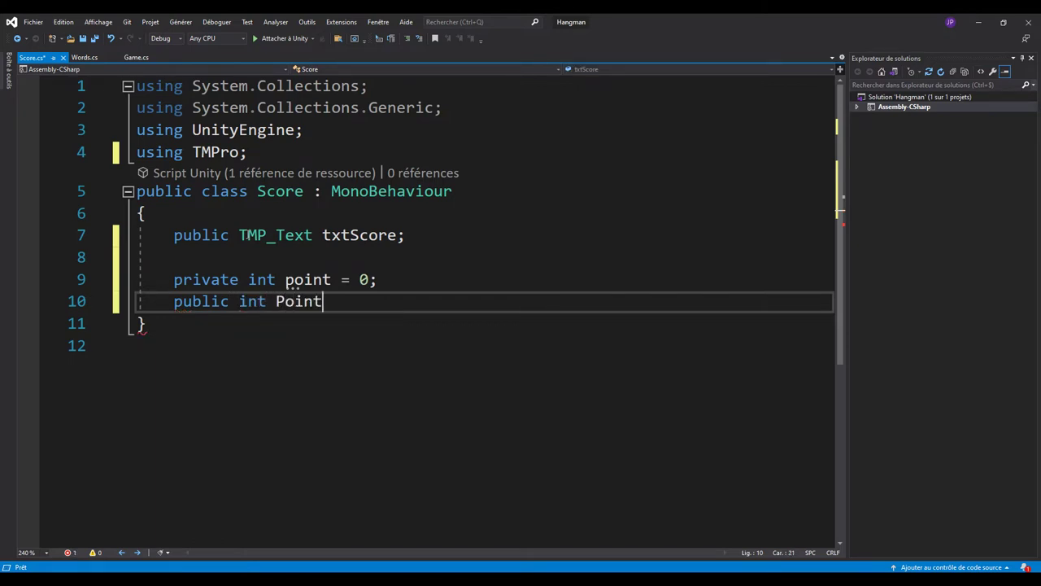
type(" {")
key("Return")
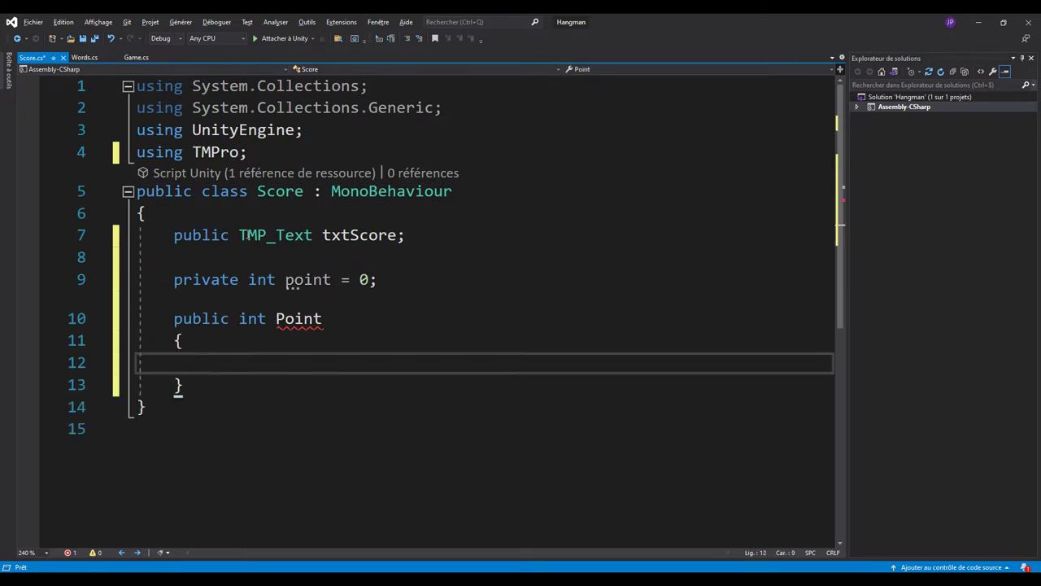
type("get ")
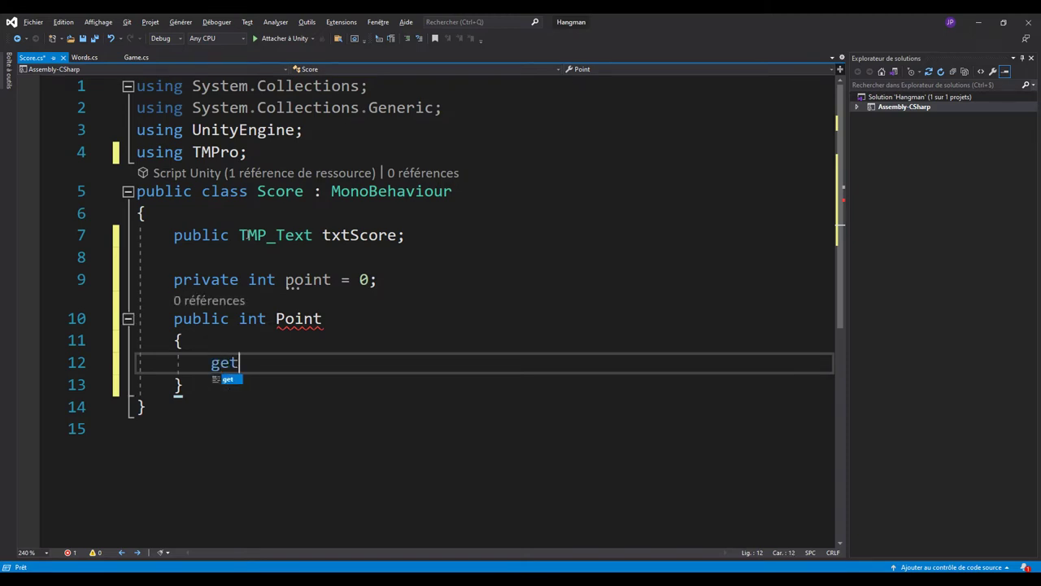
type("{ ")
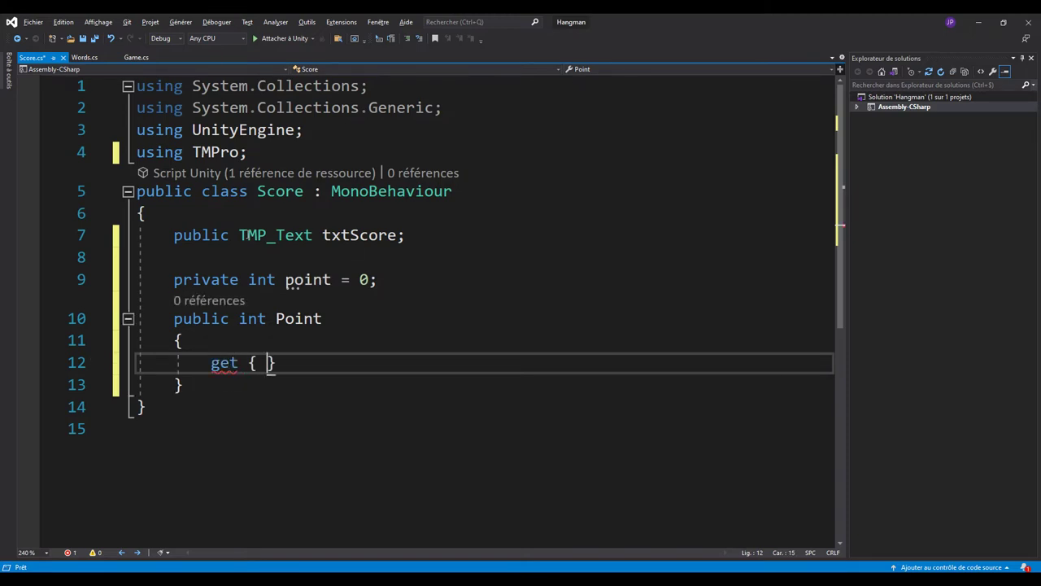
type("return po")
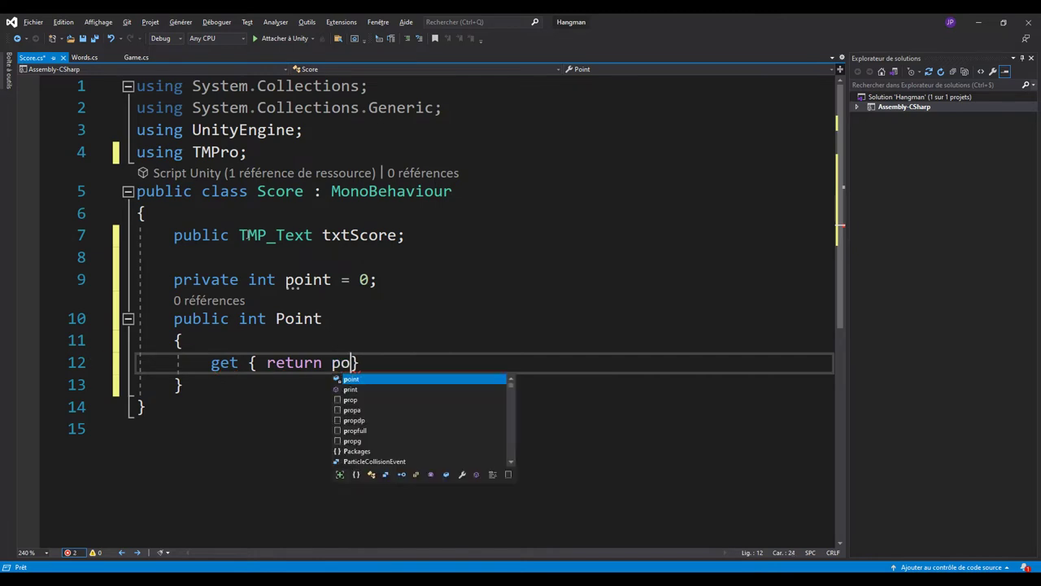
type("int")
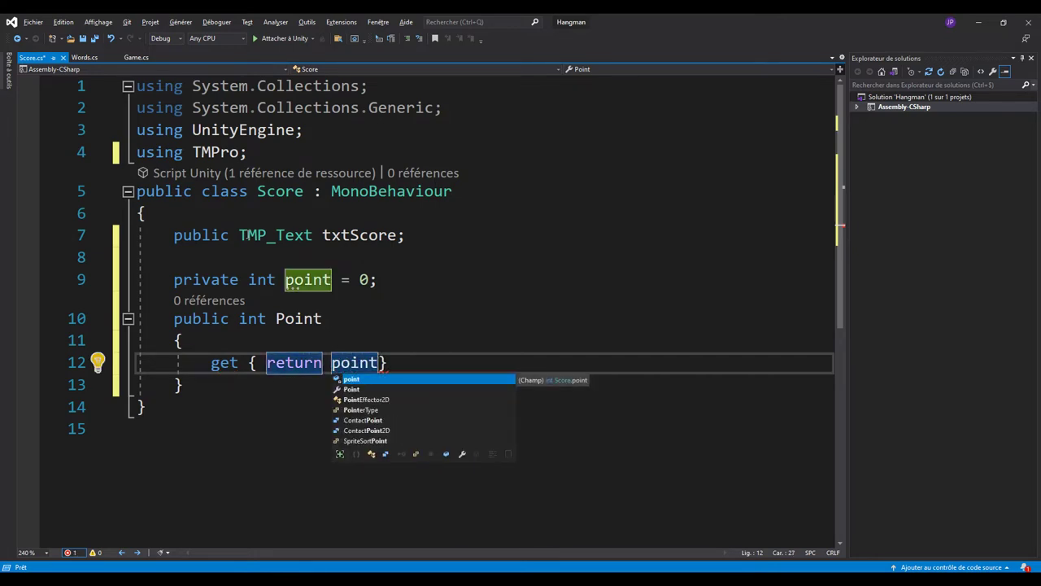
type(";")
key("End")
key("Return")
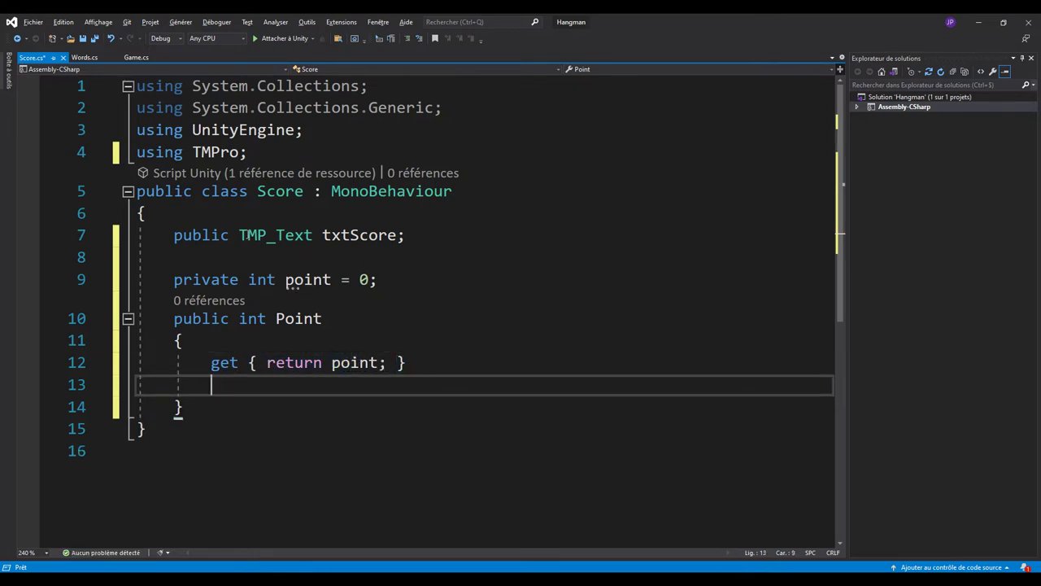
key("Return")
Give Point a setter that assigns point = value
type("set {")
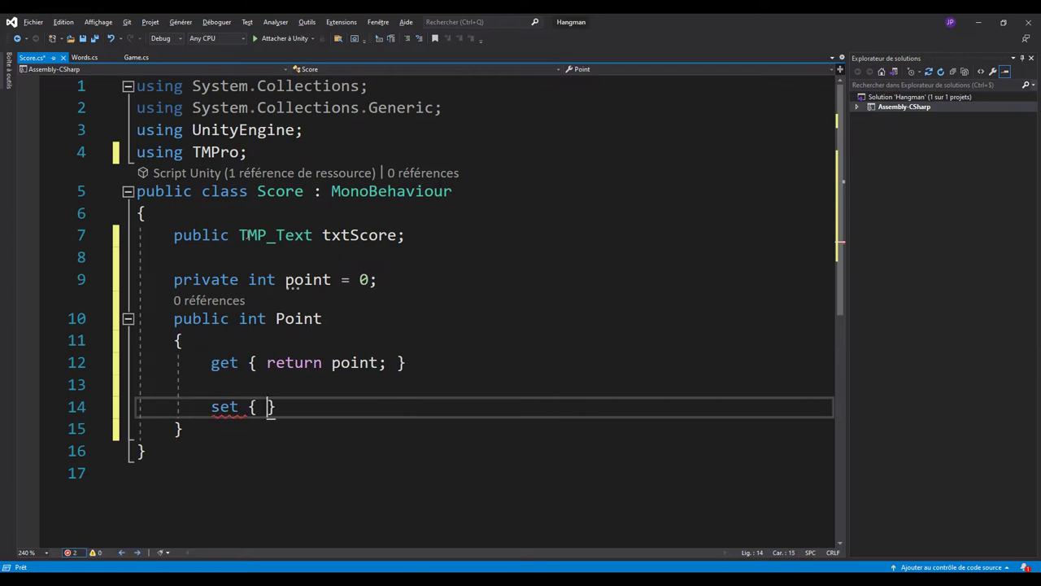
key("Return")
type("p")
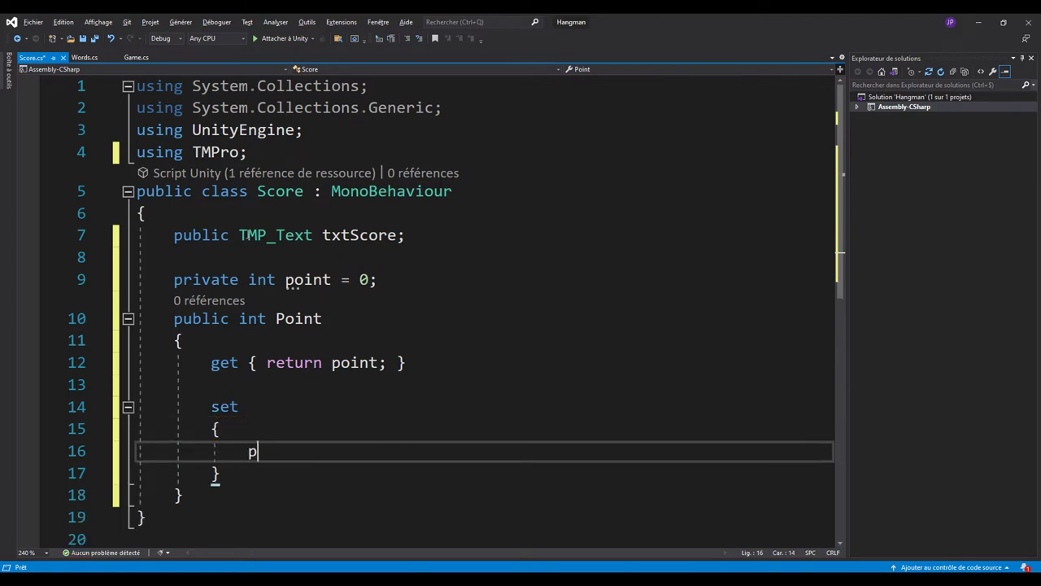
type("oi")
key("Tab")
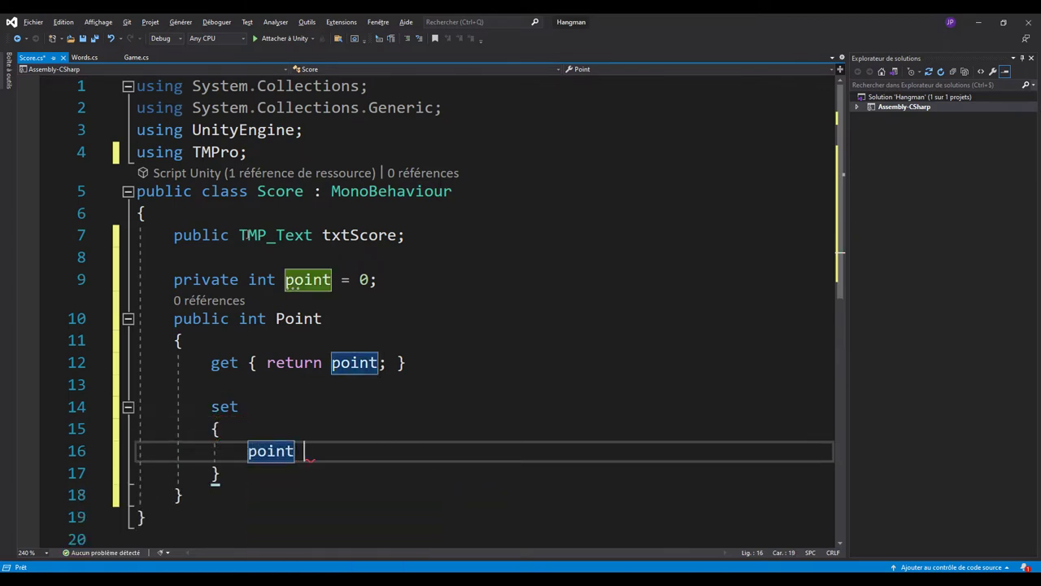
type("= value")
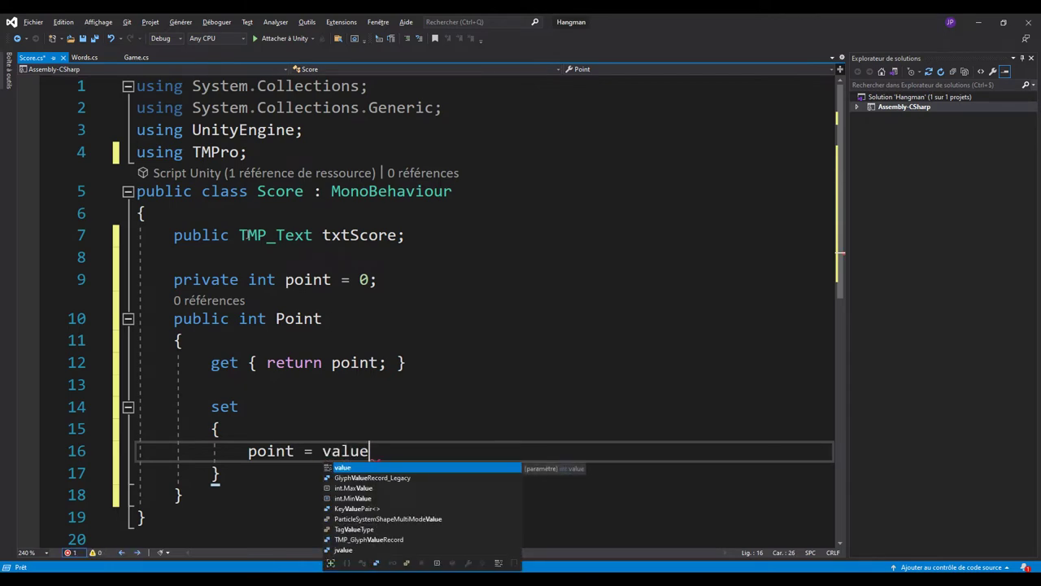
key("Escape")
type(";")
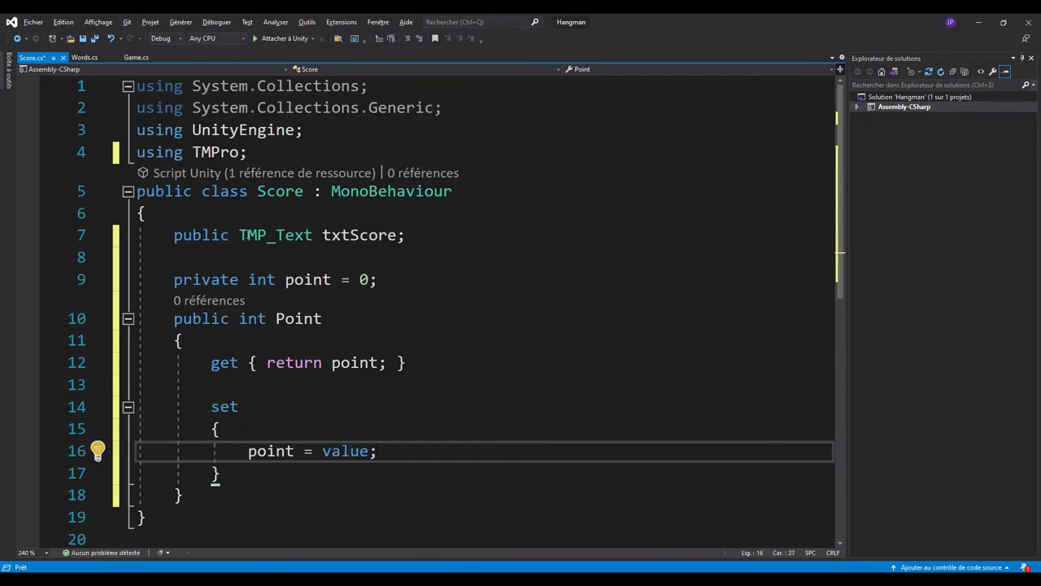
key("Return")
Make the setter write txtScore.text = "Score : " + point, then save Score.cs
type("txt")
key("Tab")
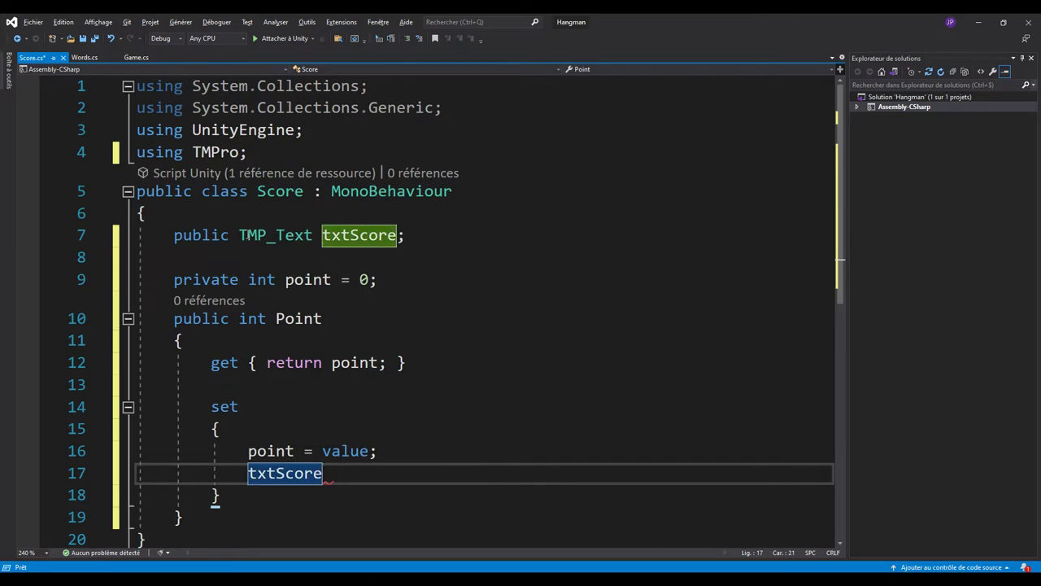
type(".te")
key("Tab")
type("= \"")
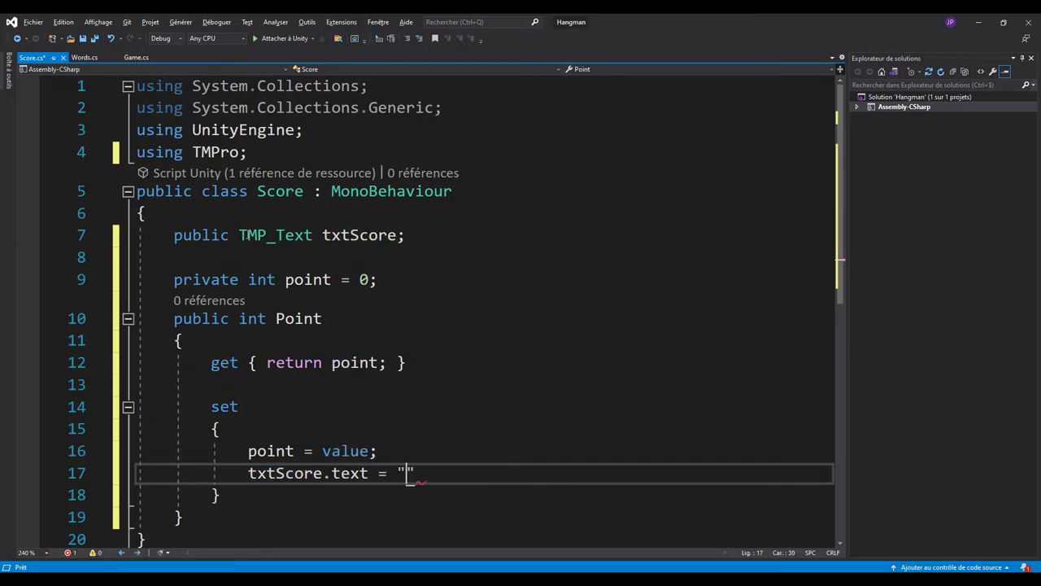
type("Score : ")
type("\" + ")
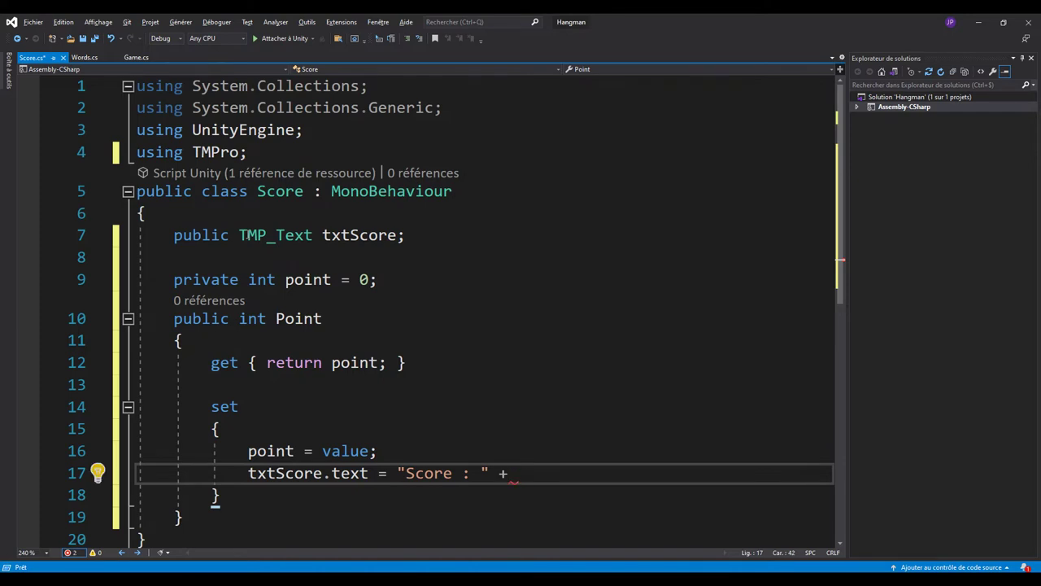
type("point")
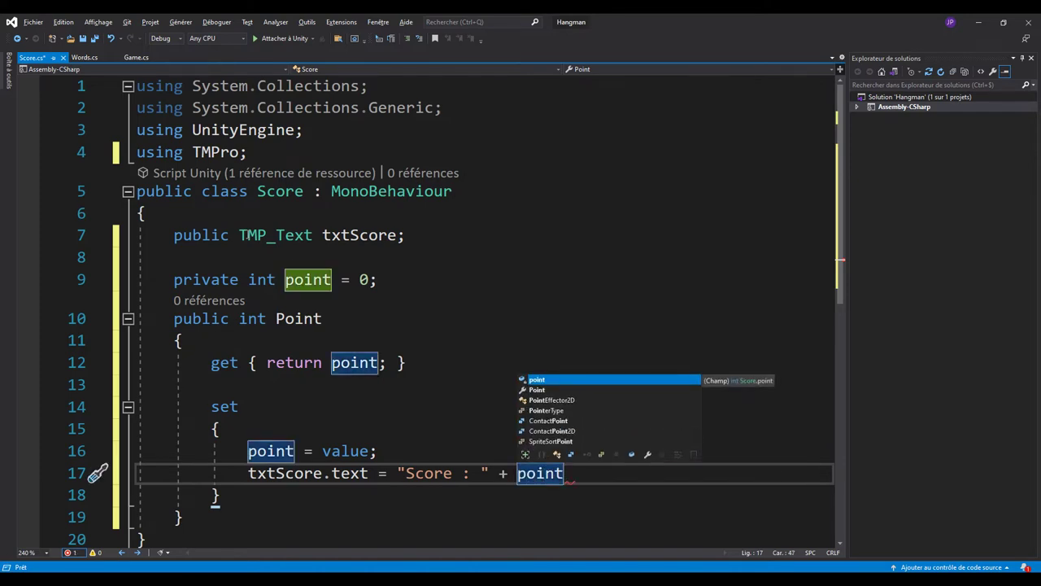
type(";")
key("ctrl+s")
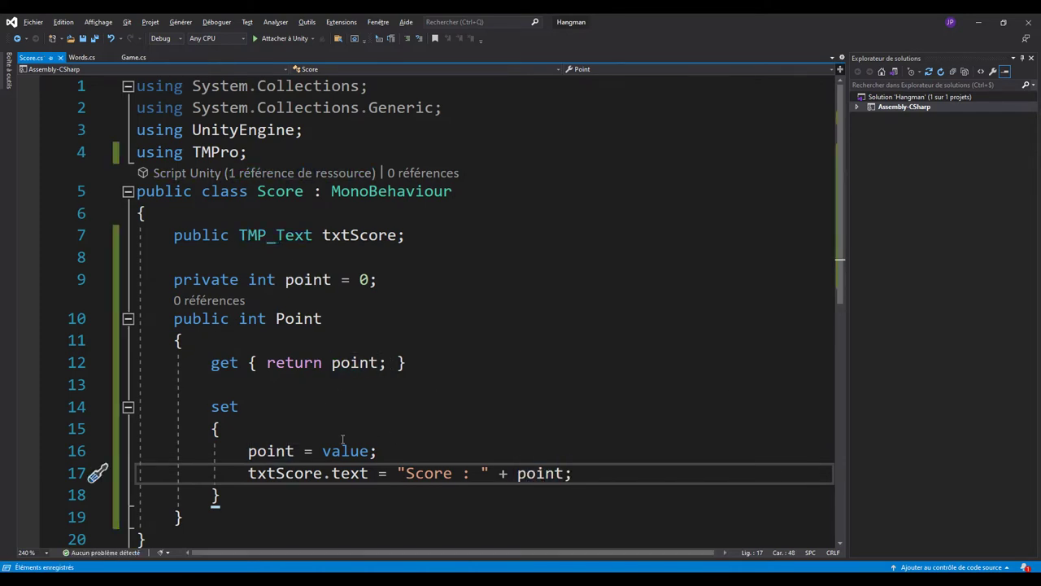
double_click(287, 321)
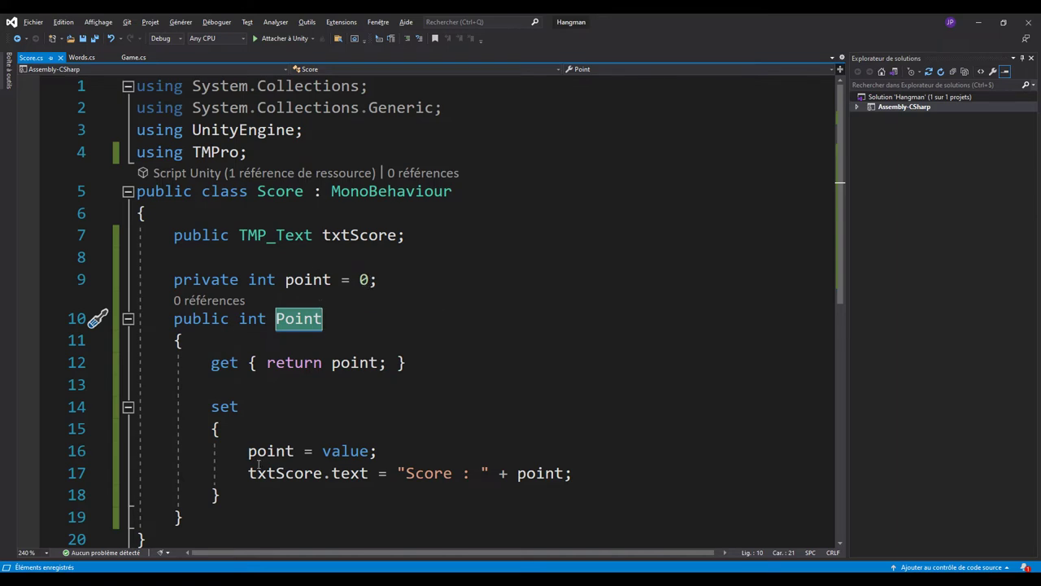
left_click_drag(240, 472, 593, 477)
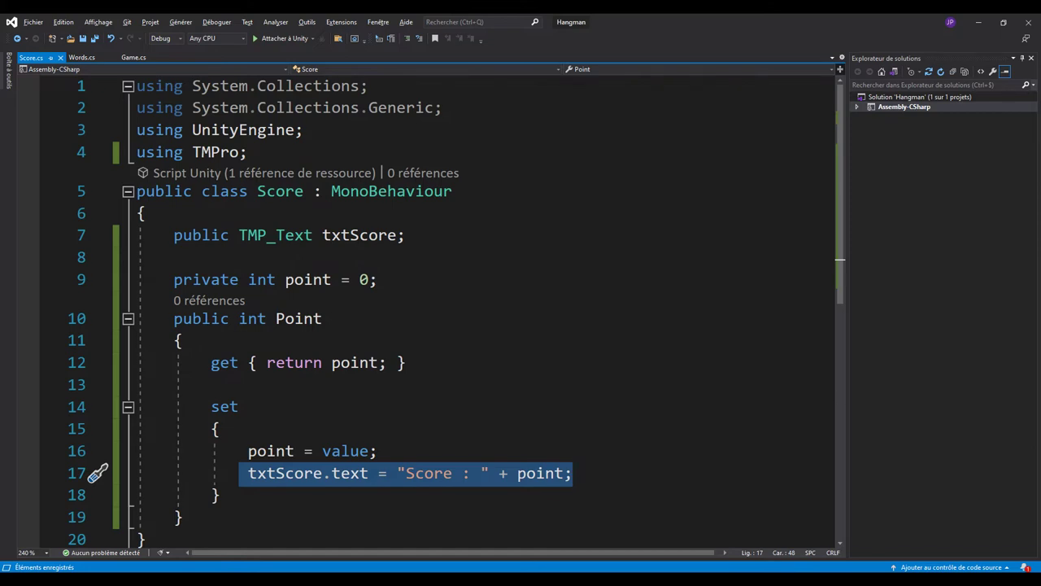
key("alt+Tab")
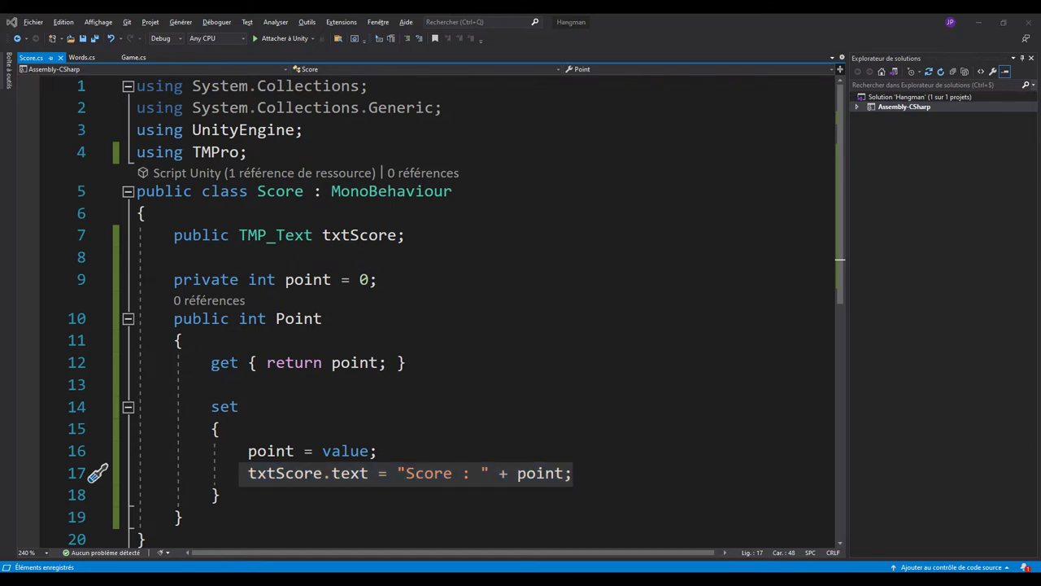
In Game.cs, declare 'private Score score;' below the PanelEnd field and save
left_click(133, 57)
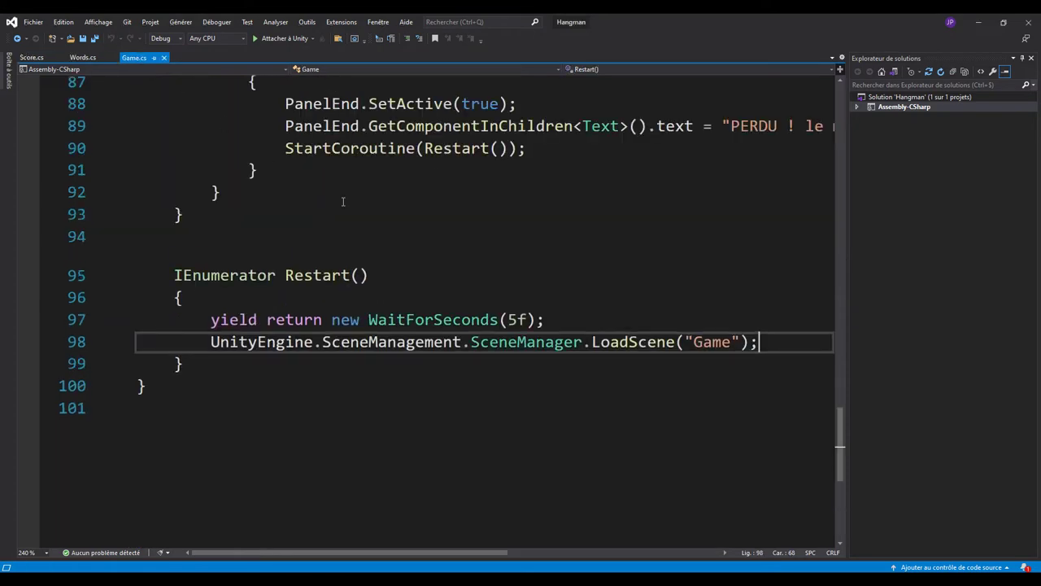
scroll(497, 274, "up", 8)
scroll(497, 274, "up", 7)
scroll(498, 277, "down", 2, "ctrl")
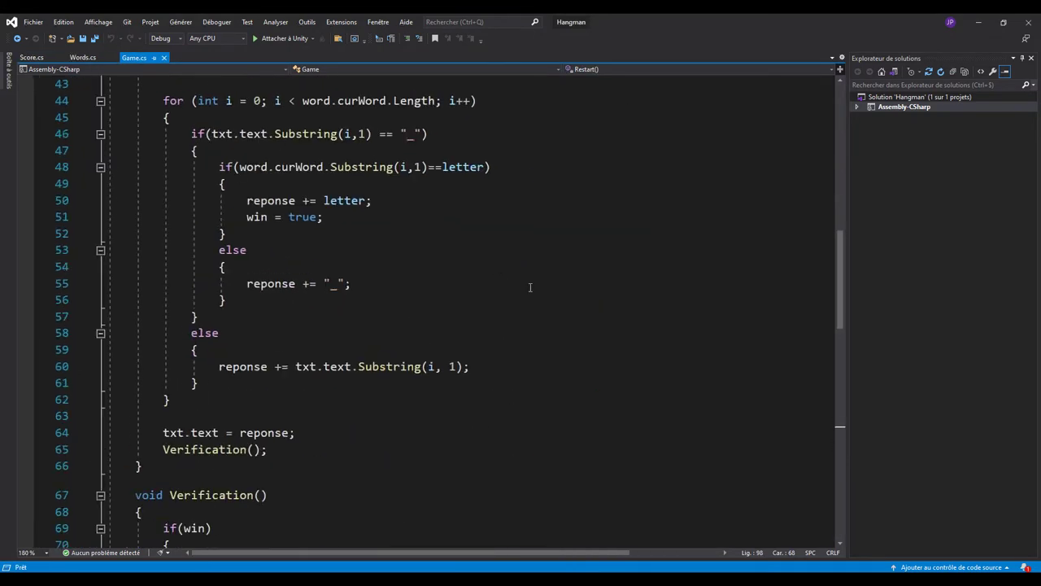
scroll(537, 301, "up", 8)
scroll(541, 316, "up", 7)
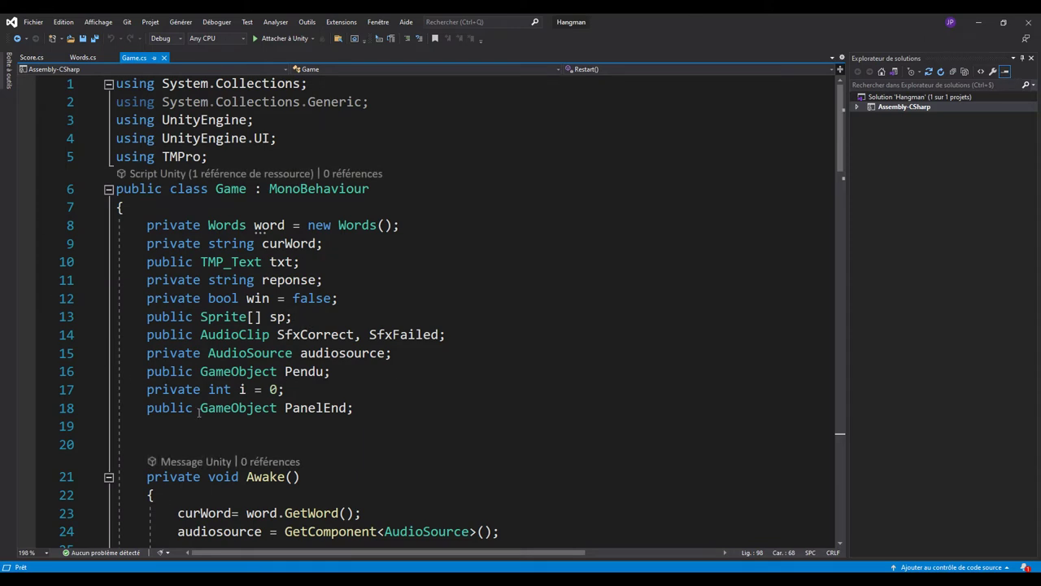
left_click(372, 403)
key("Return")
key("Return")
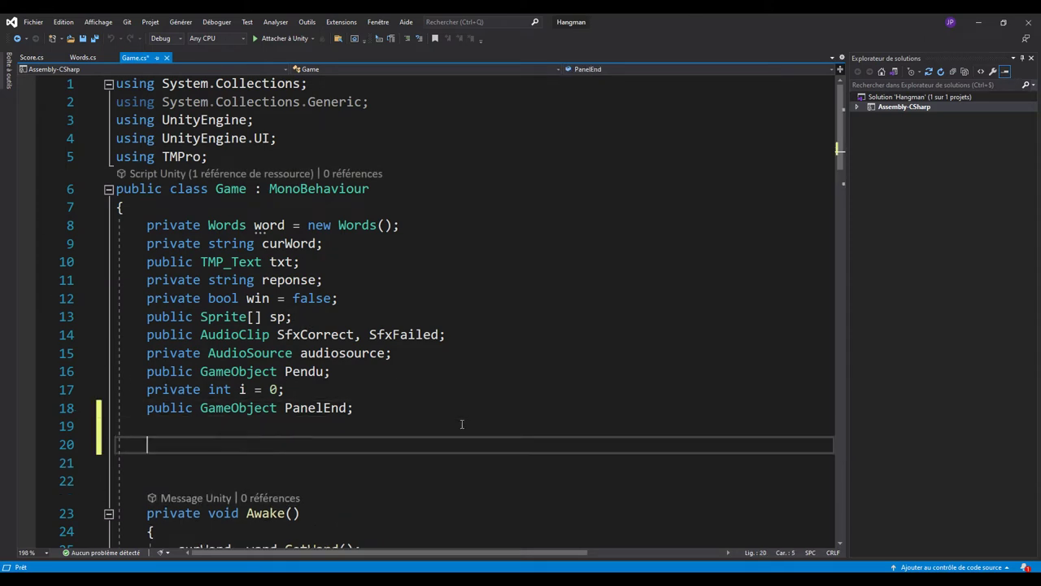
type("priv")
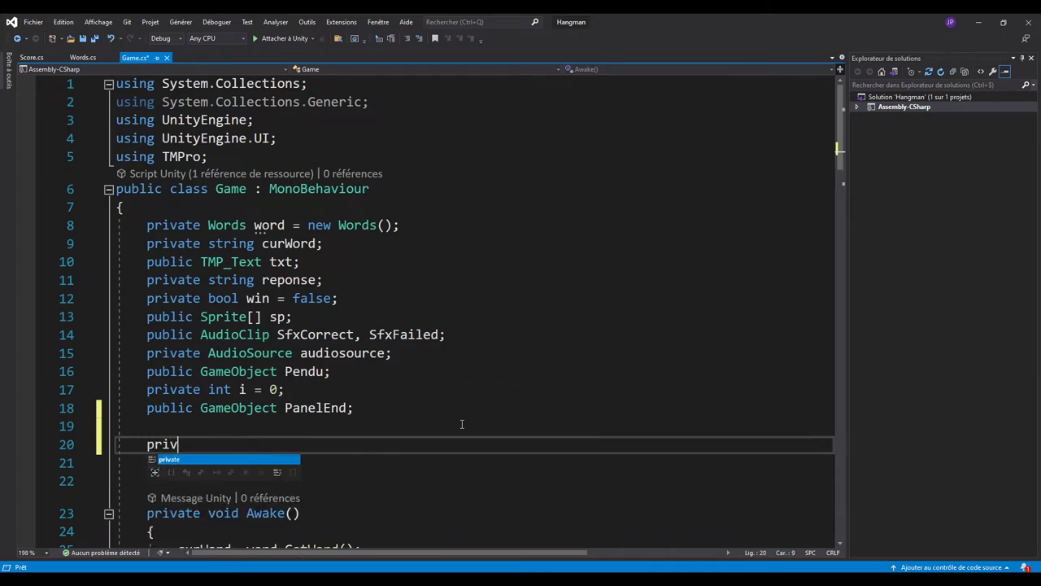
type("ate Sco")
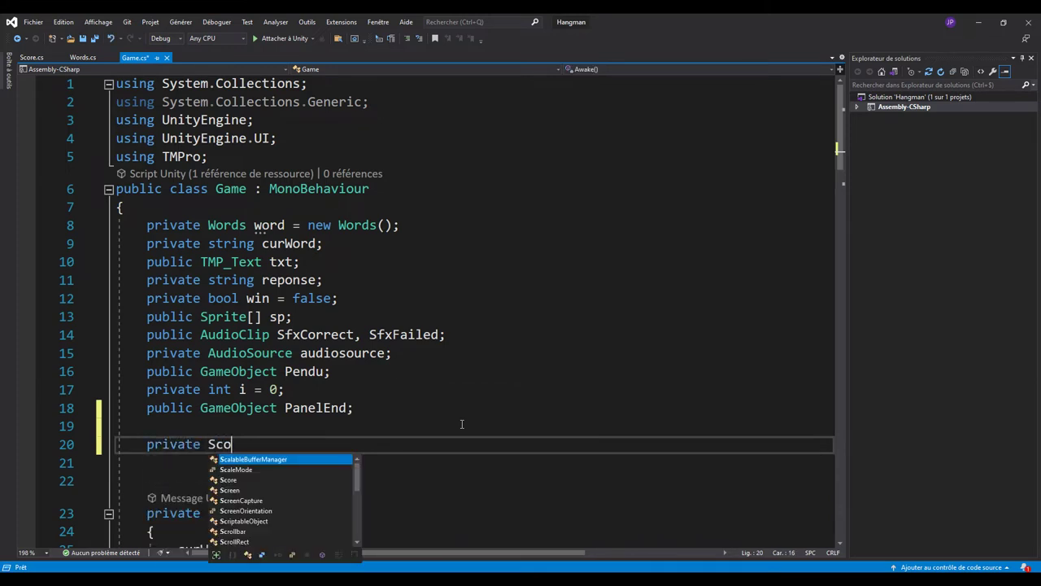
type("re")
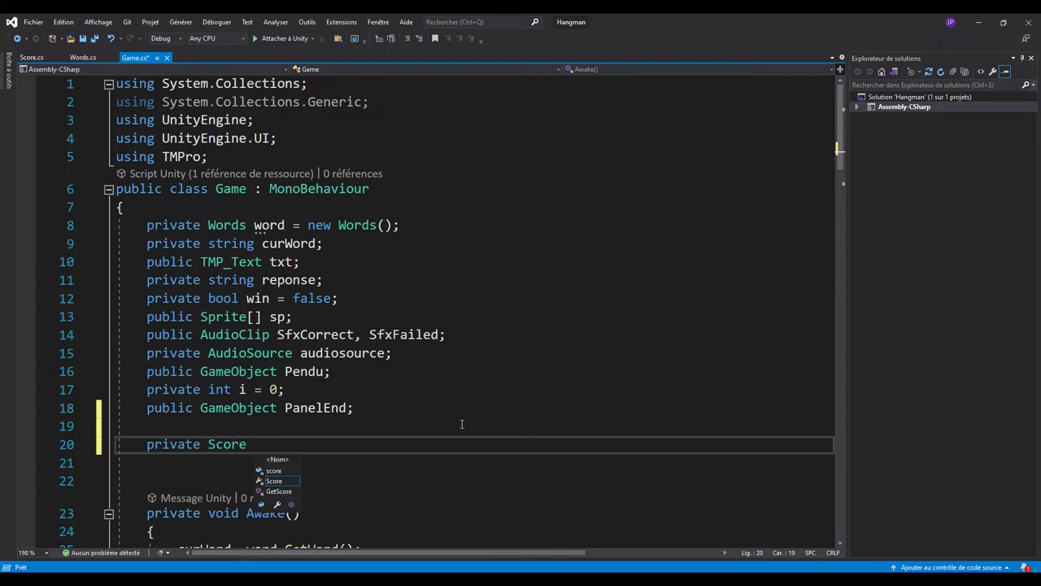
type(" score;")
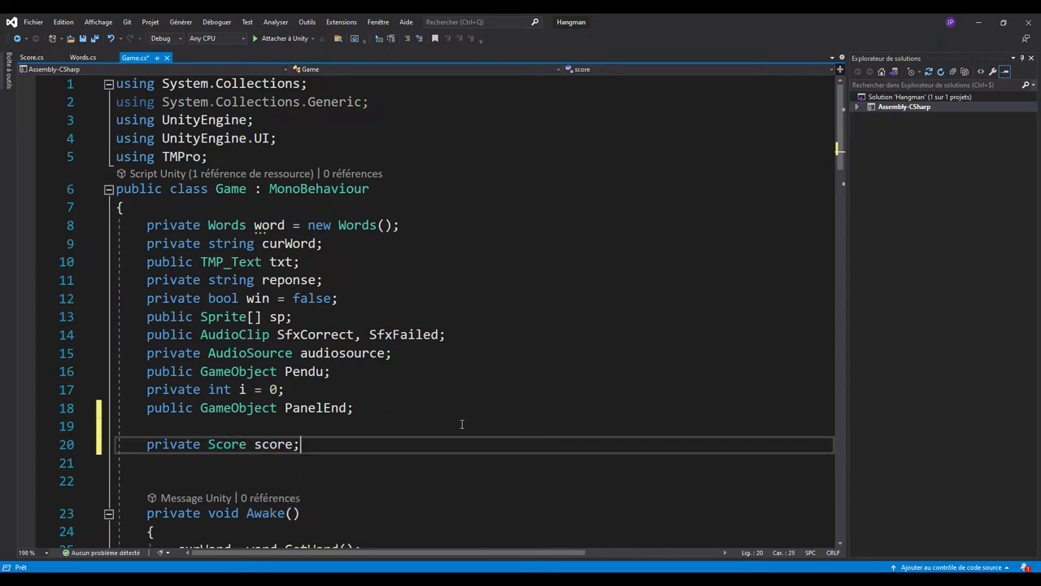
key("ctrl+s")
Assign score = GetComponent<Score>(); after the foreach loop in Awake
scroll(458, 266, "down", 4)
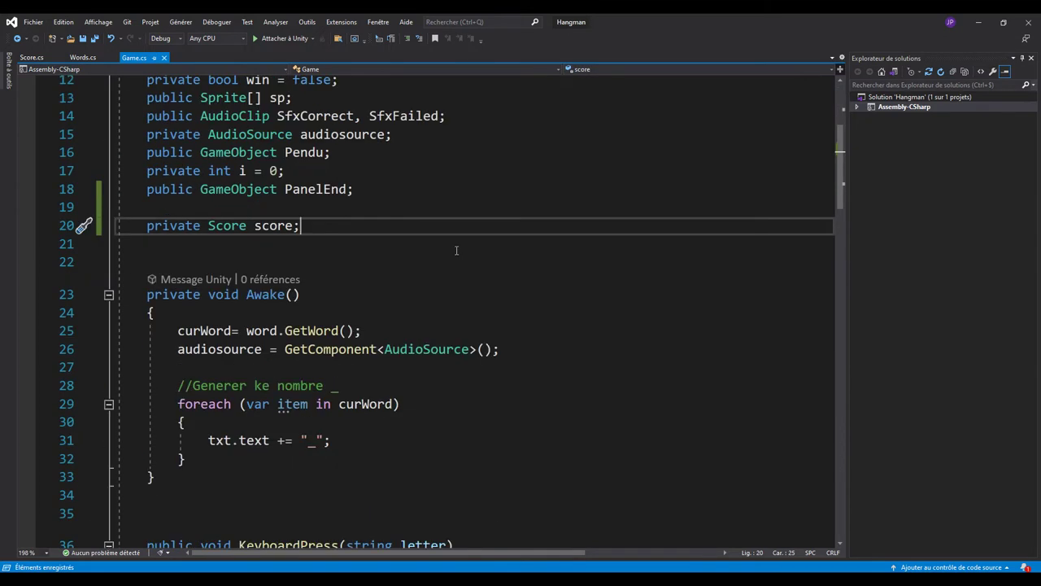
scroll(458, 266, "down", 1)
left_click(303, 397)
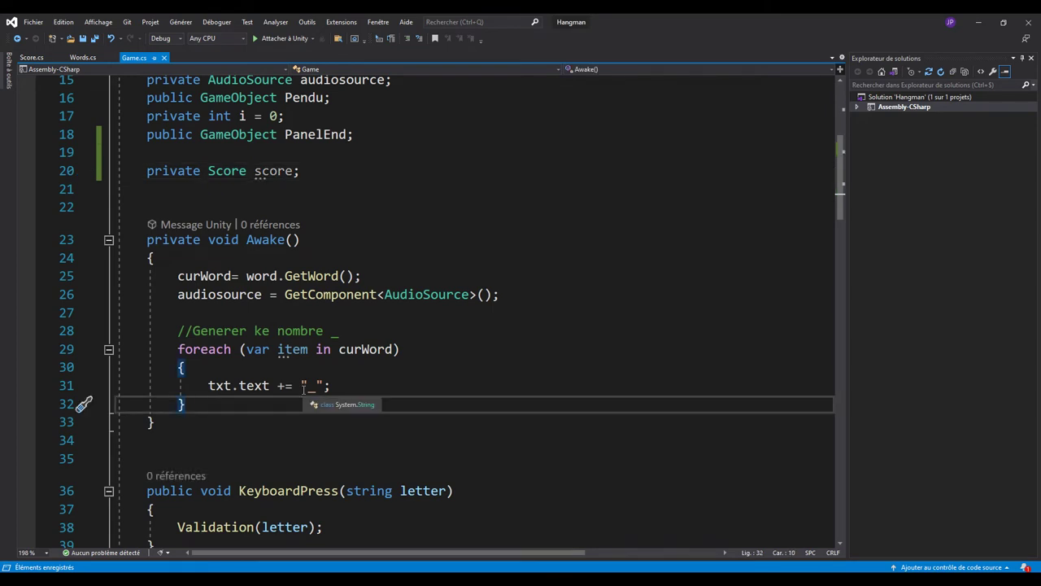
key("Return")
key("Return")
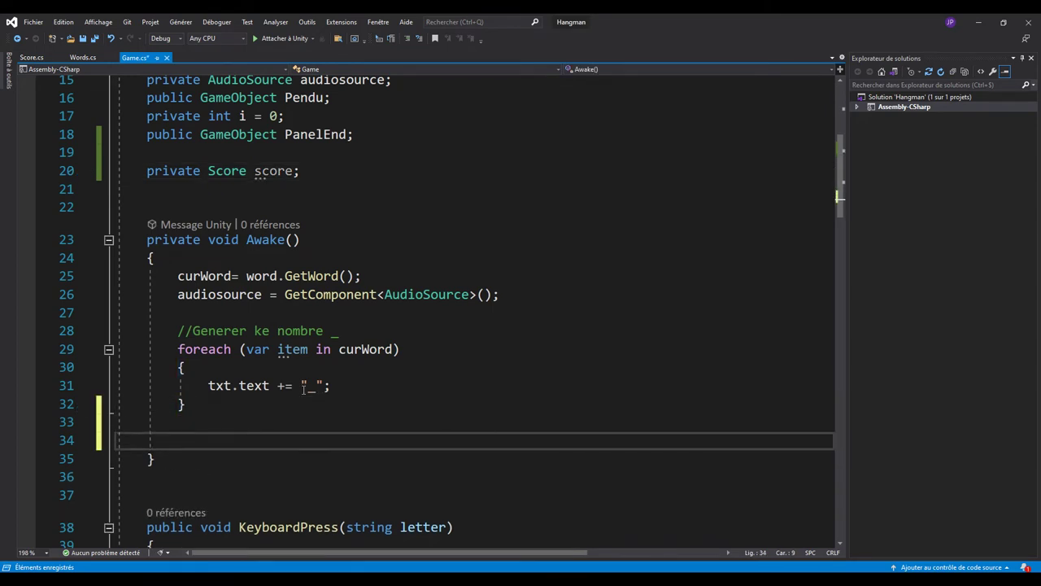
type("score")
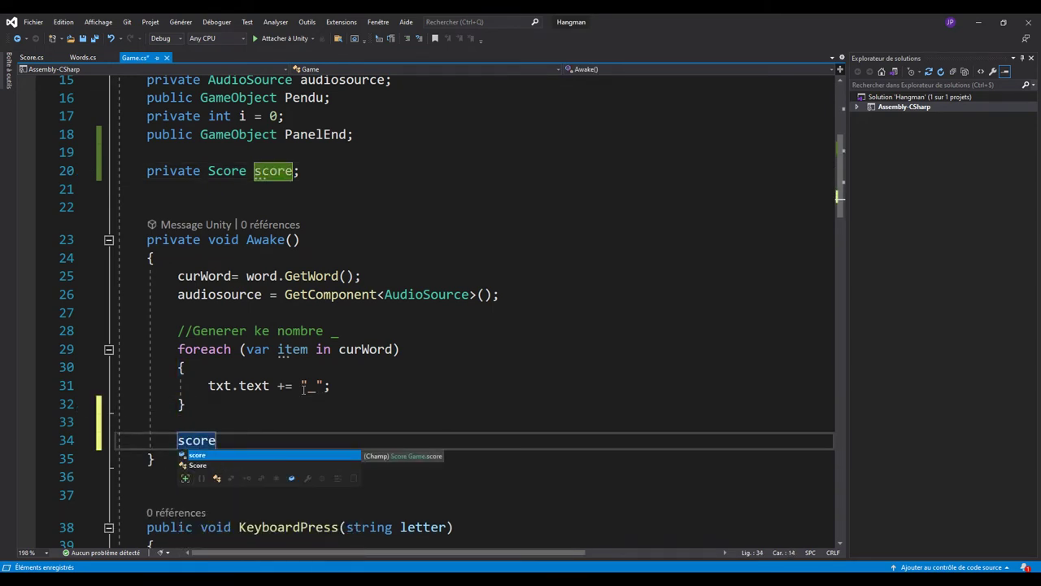
type(" = ")
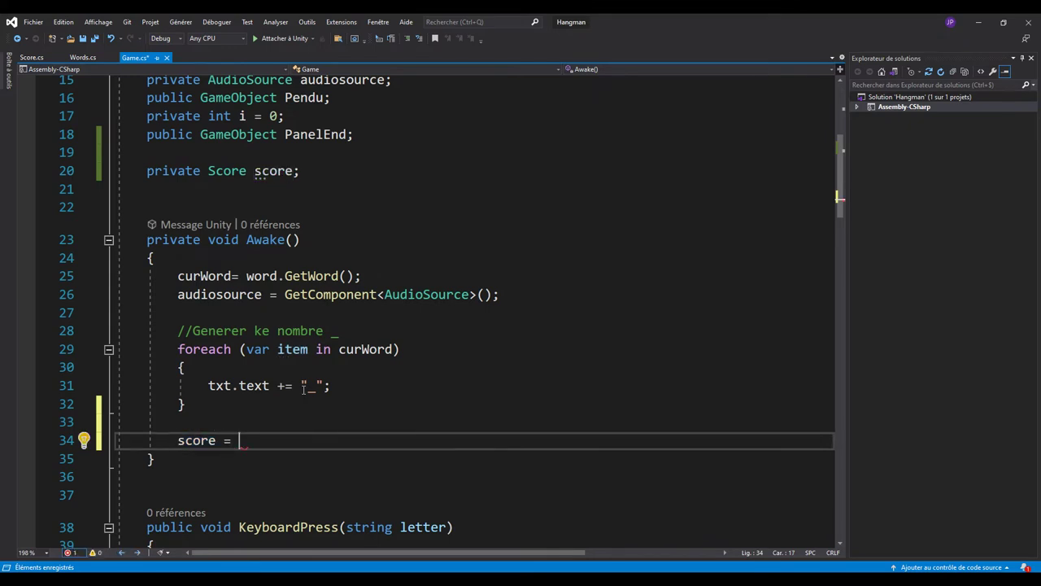
type("GetComponent<")
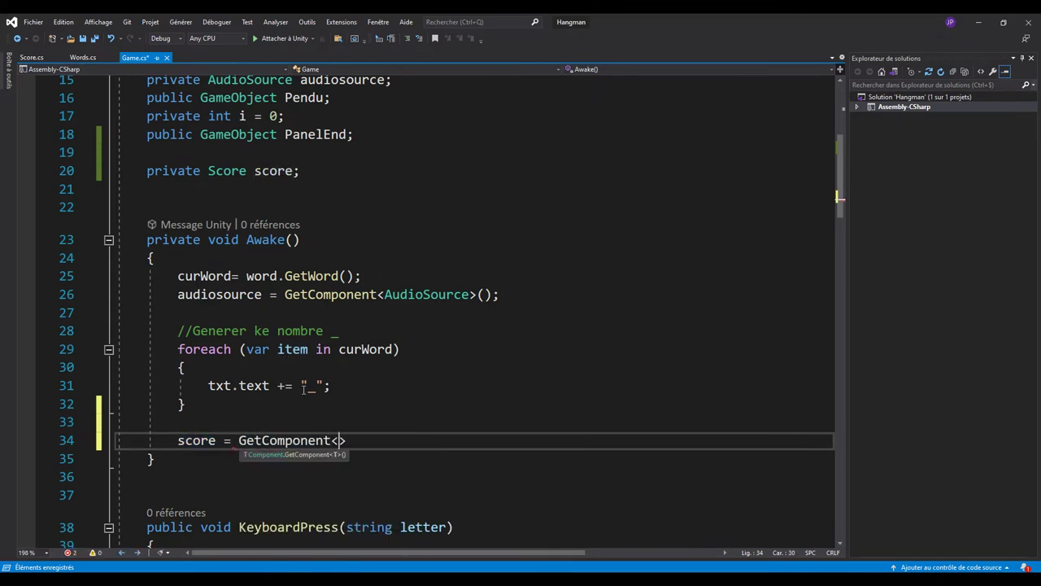
type("S")
type("core>")
type("();")
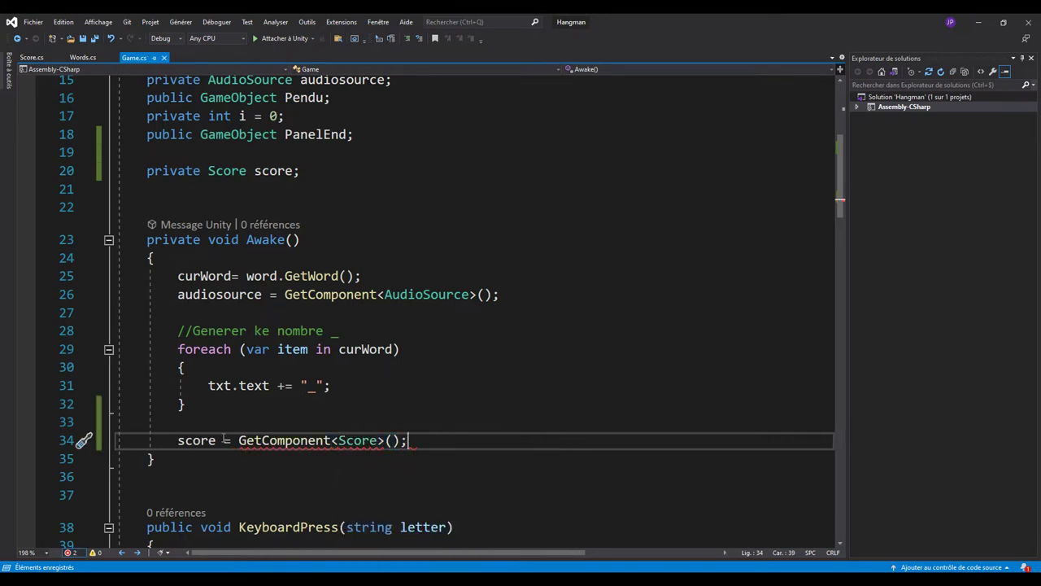
left_click(218, 441)
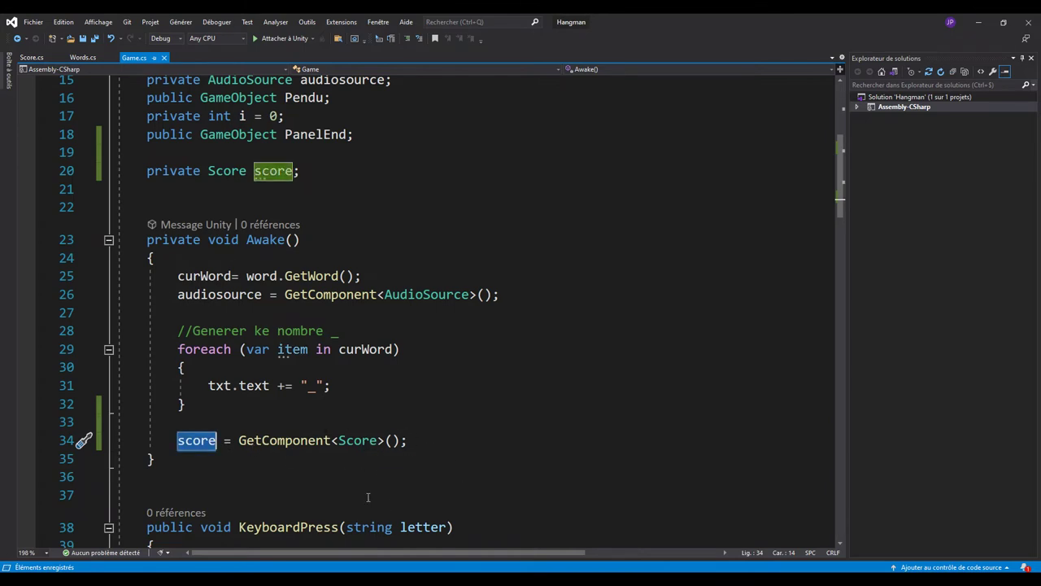
Attach the Score script to Canvas and link TxtScore to its Txt Score field
key("alt+Tab")
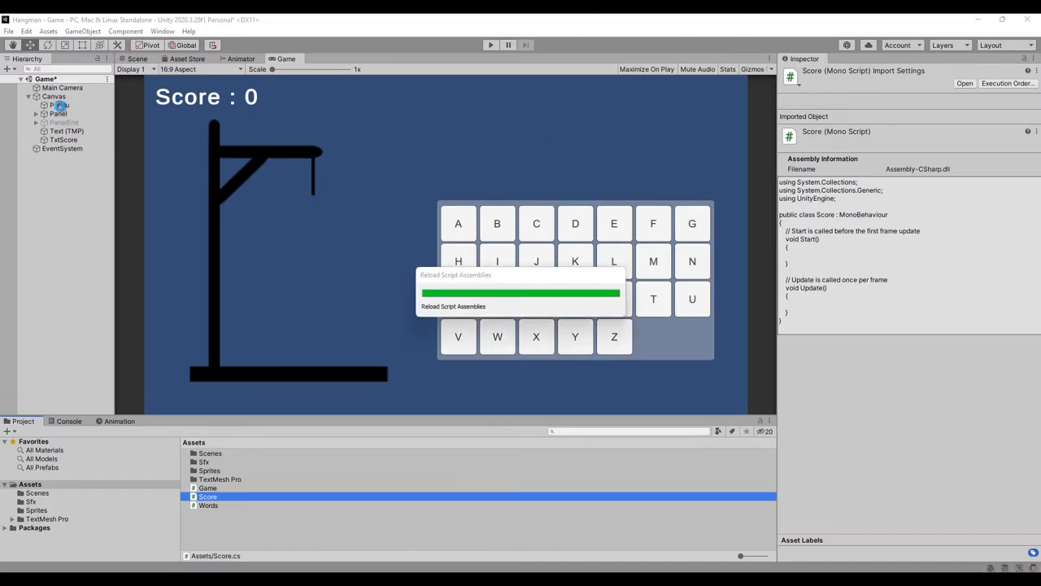
left_click(54, 97)
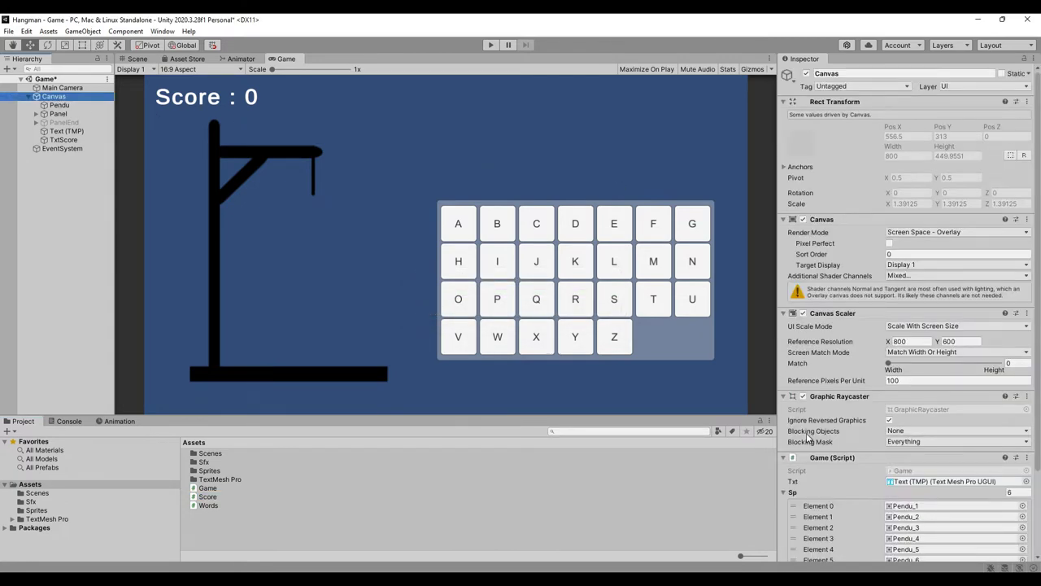
scroll(825, 470, "down", 3)
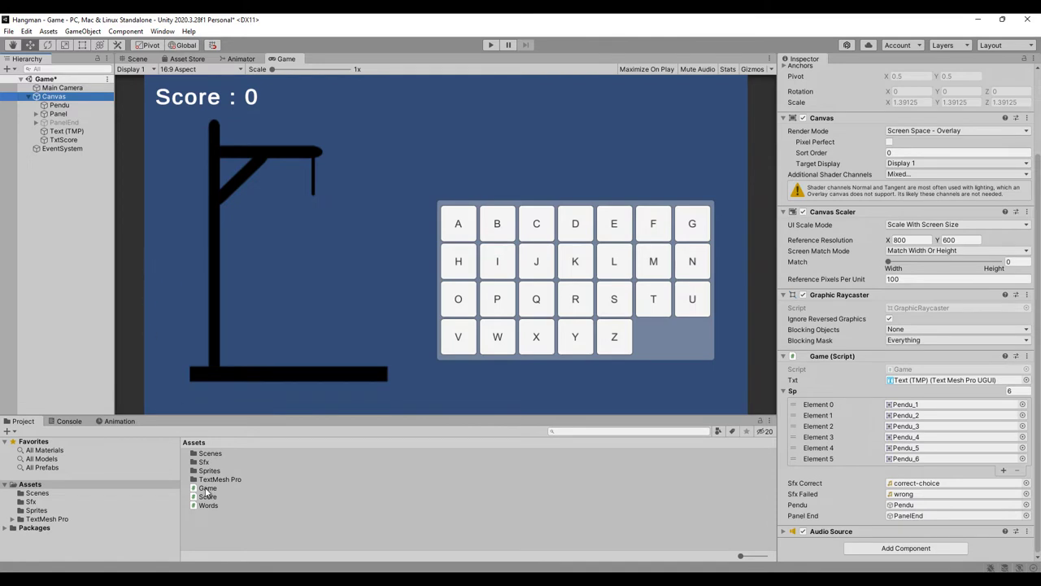
left_click_drag(207, 496, 817, 543)
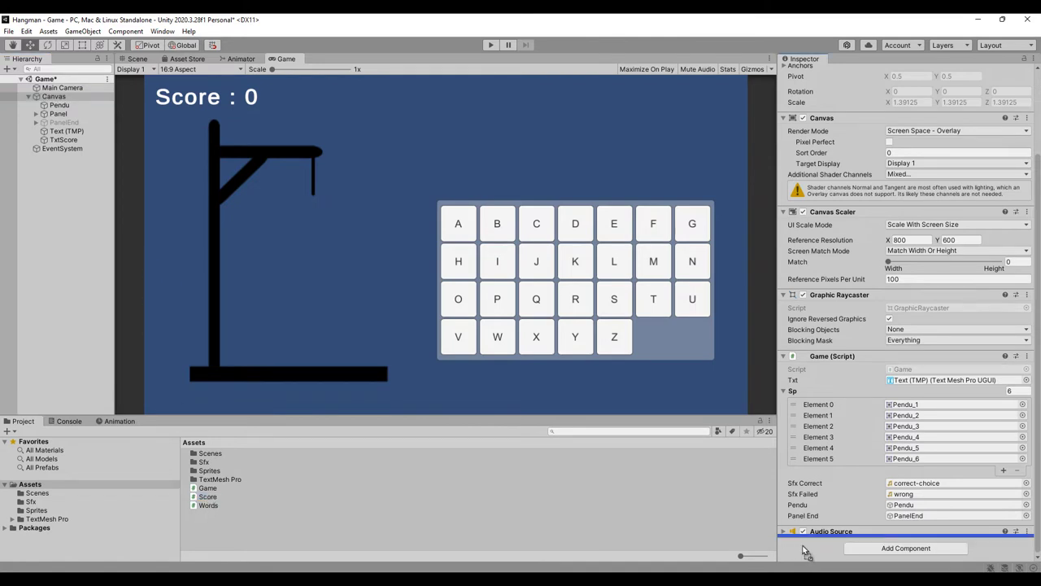
scroll(871, 549, "down", 1)
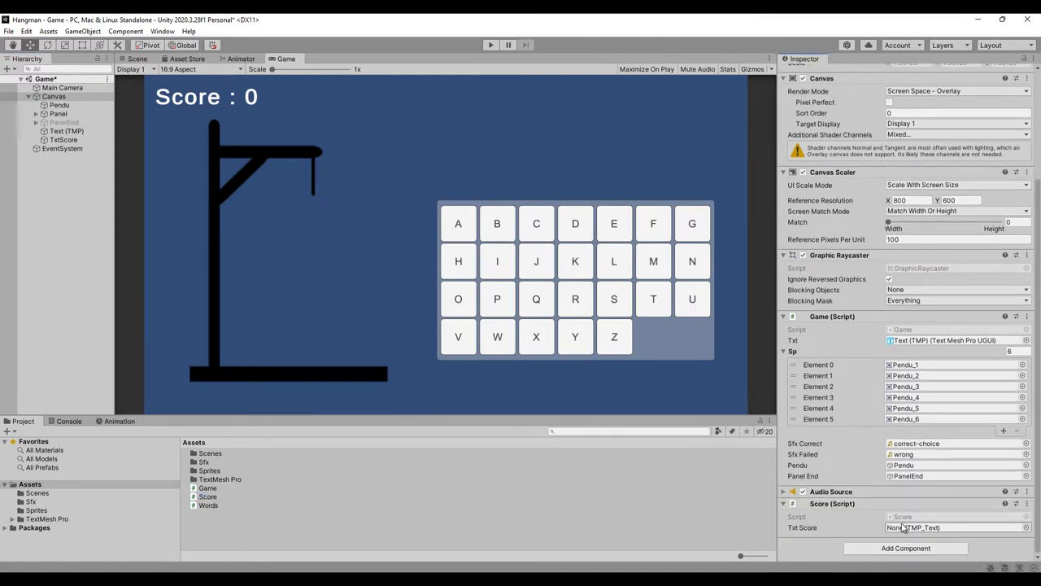
left_click_drag(64, 139, 911, 527)
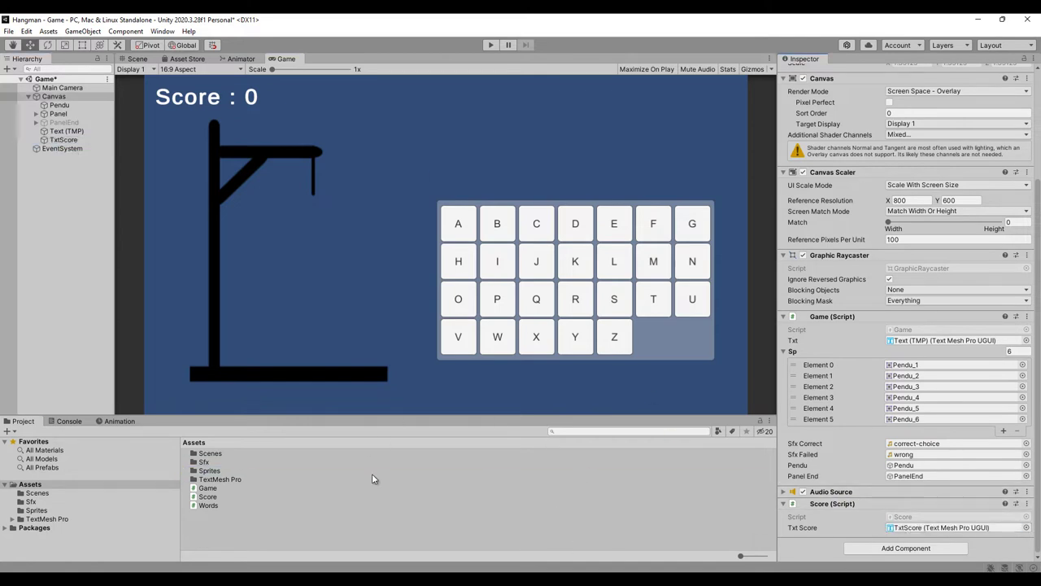
key("alt+Tab")
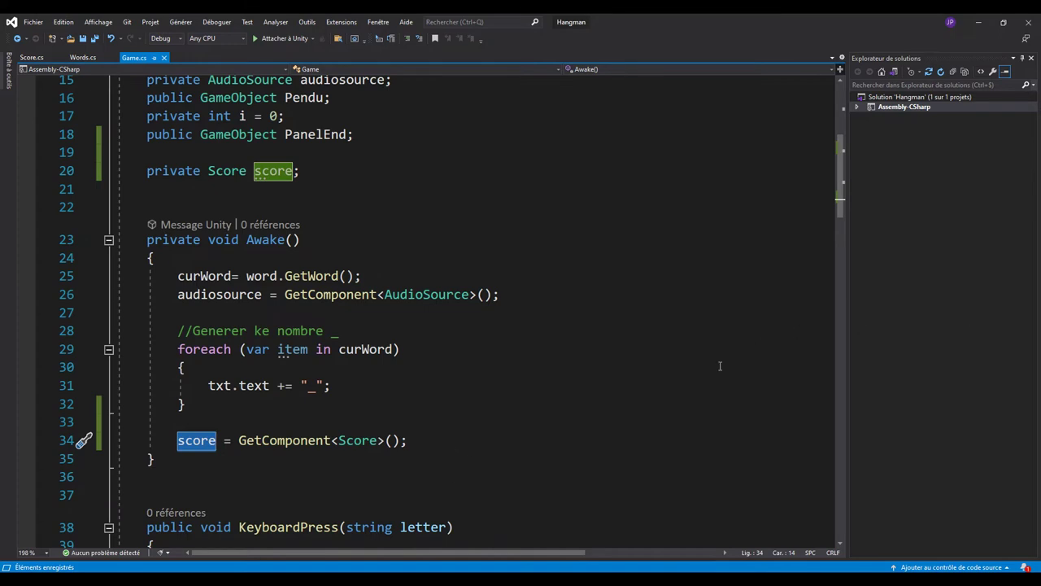
Open a new line above StartCoroutine(Restart()) in Verification's win branch
scroll(513, 365, "down", 3)
scroll(512, 365, "down", 3)
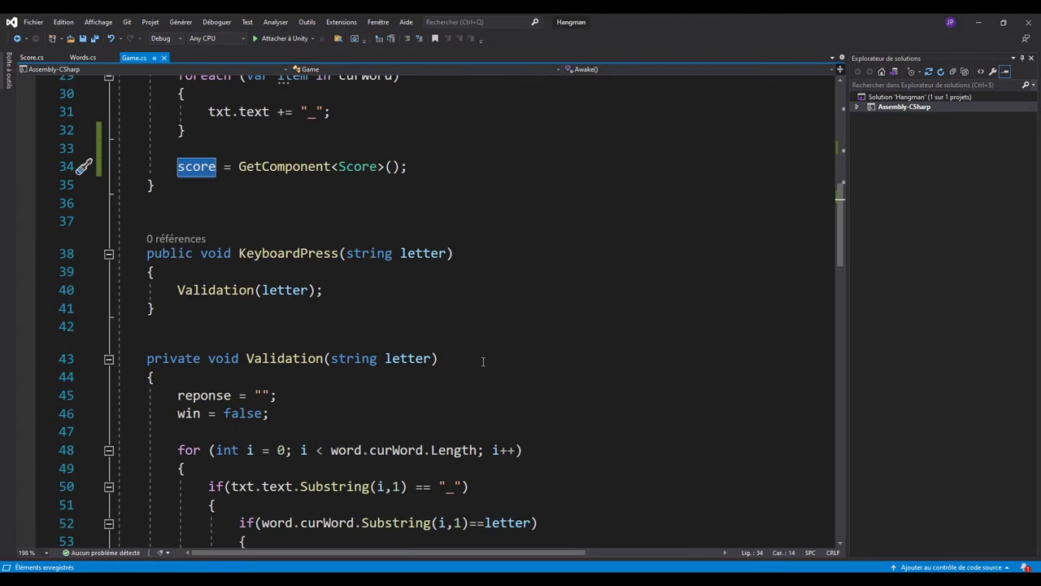
scroll(488, 362, "down", 2)
scroll(480, 358, "down", 5)
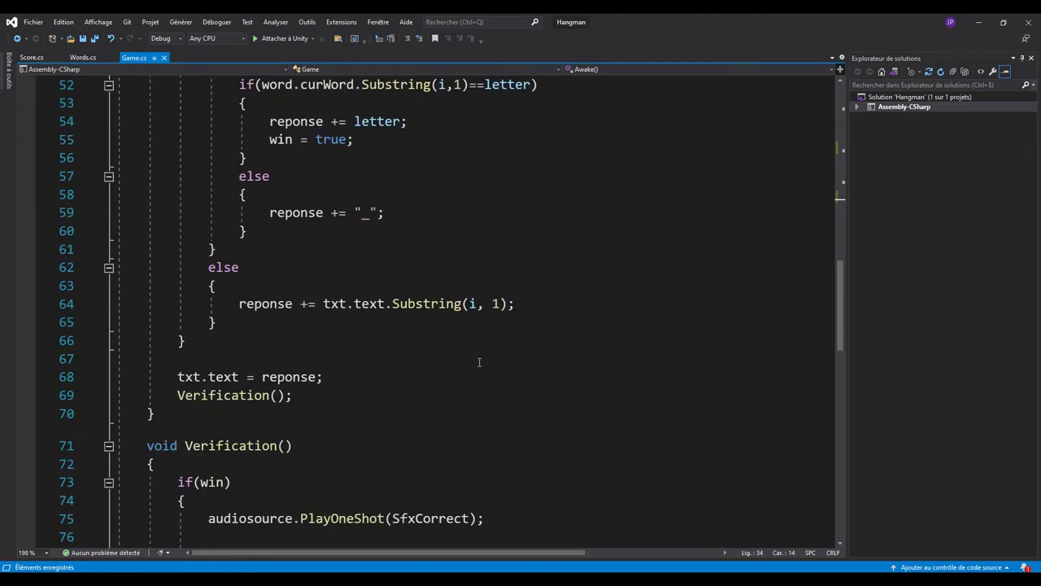
scroll(485, 361, "down", 4)
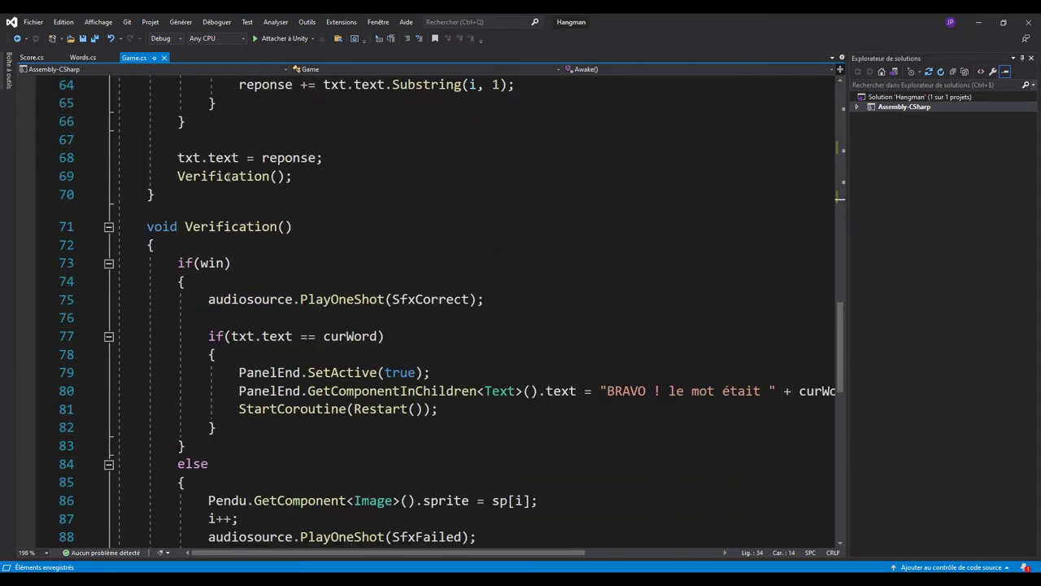
scroll(170, 133, "down", 2)
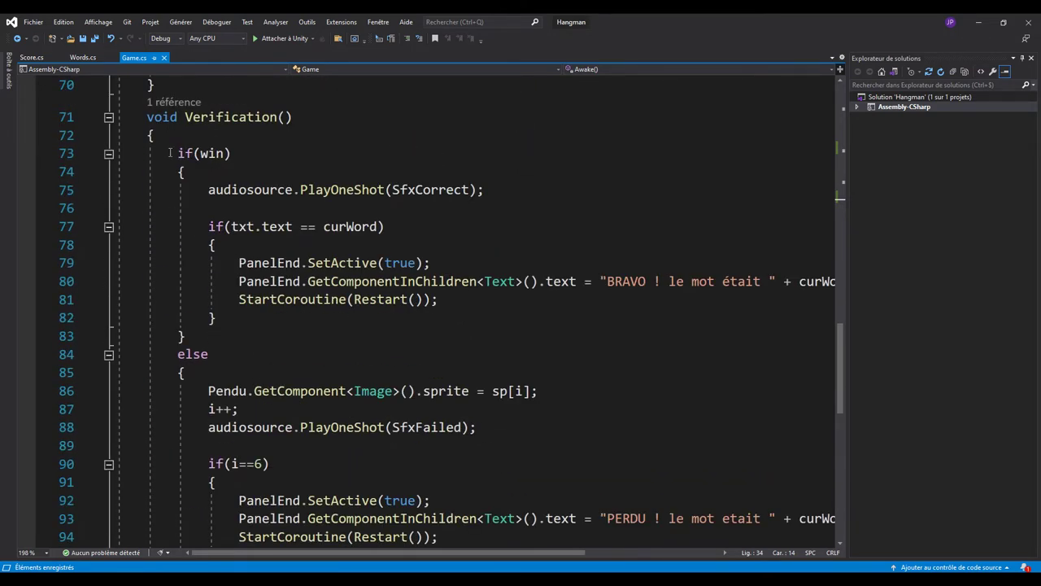
left_click_drag(172, 153, 431, 263)
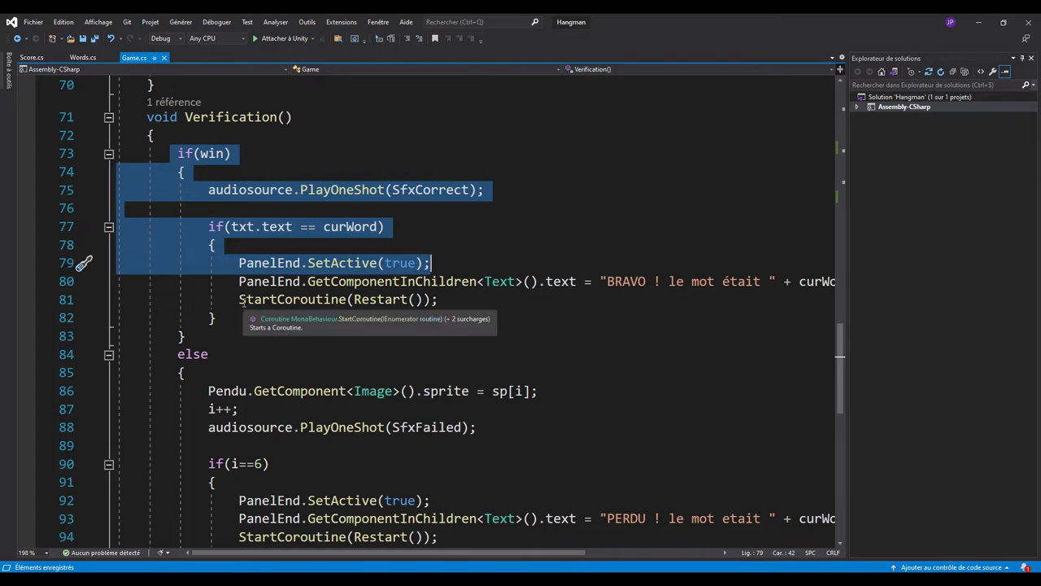
left_click(238, 300)
key("Return")
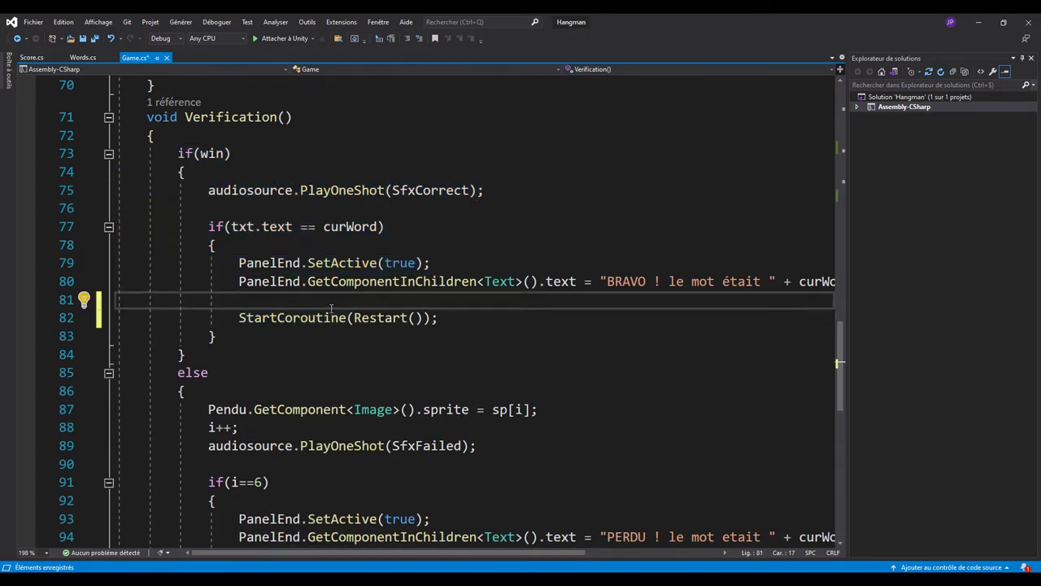
Insert score.Point++ there and save Game.cs
type("sco")
key("Tab")
type("p")
key("Tab")
type("++")
key("ctrl+s")
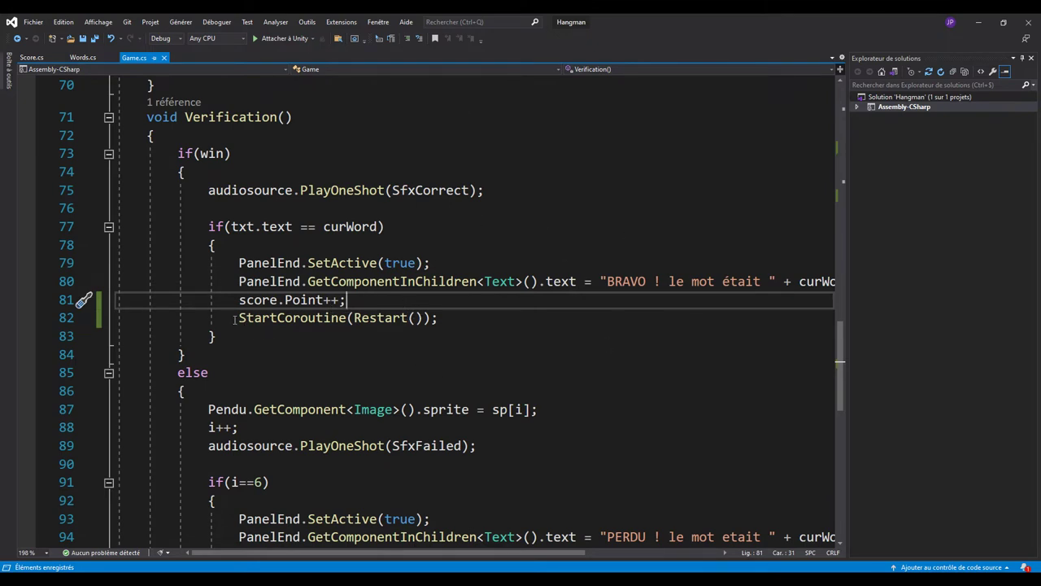
left_click_drag(239, 319, 453, 323)
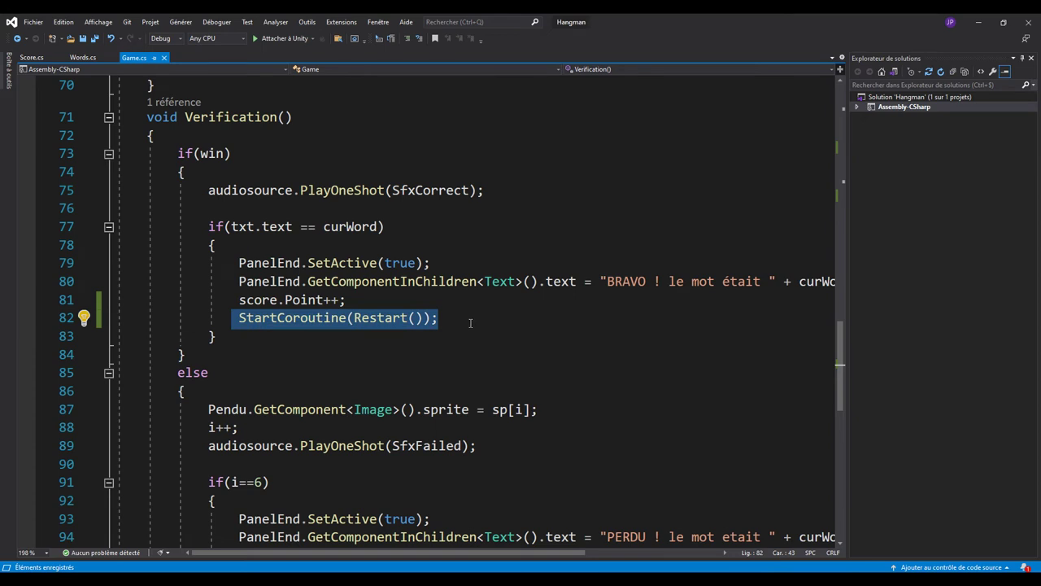
scroll(470, 323, "down", 7)
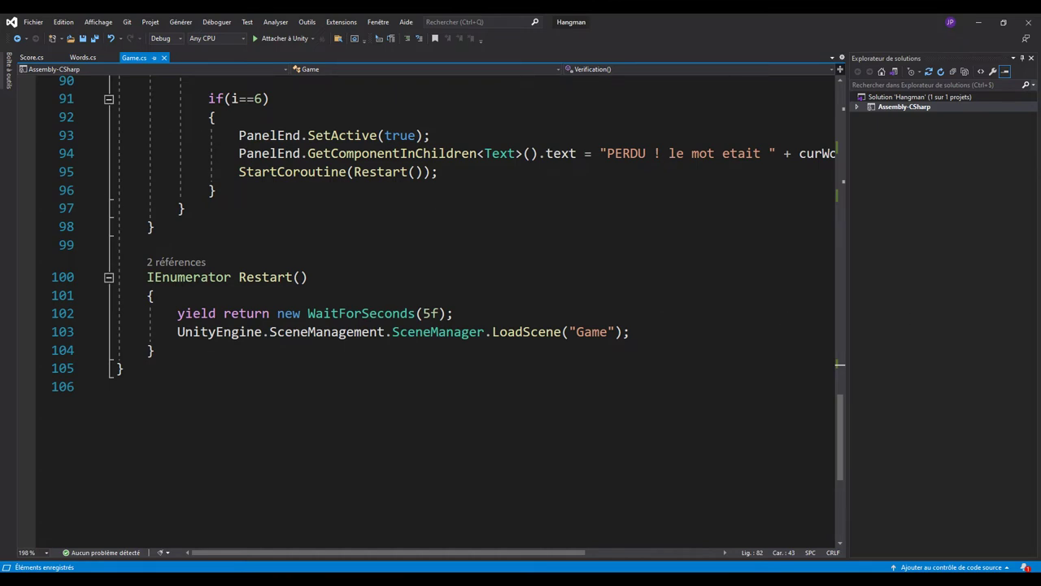
Add an if(win) block with braces after the five-second wait in Restart
scroll(367, 283, "up", 3)
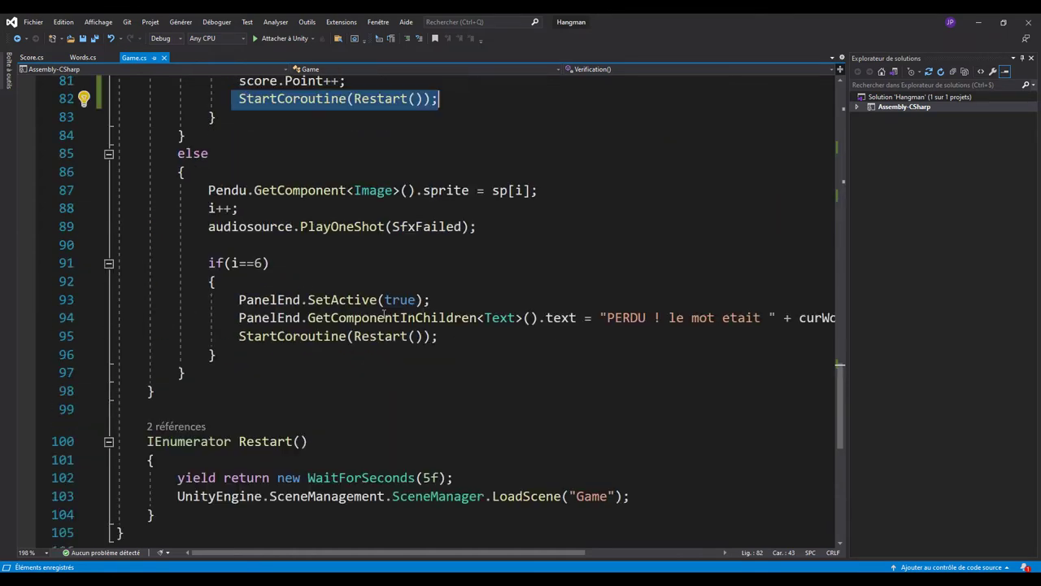
scroll(373, 324, "up", 3)
scroll(373, 325, "up", 3)
scroll(378, 323, "up", 2)
scroll(378, 323, "down", 3)
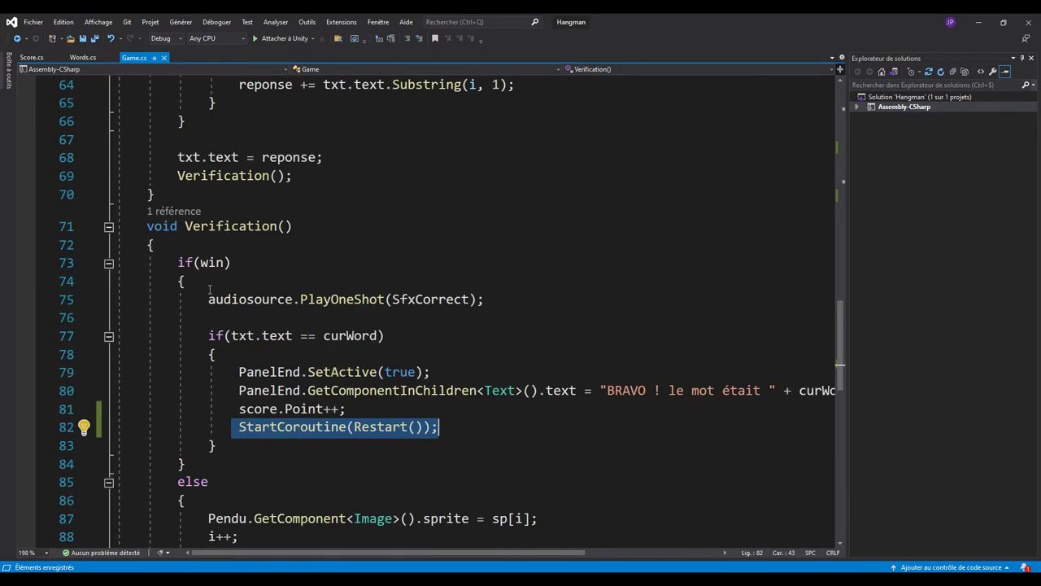
double_click(212, 262)
scroll(516, 285, "down", 4)
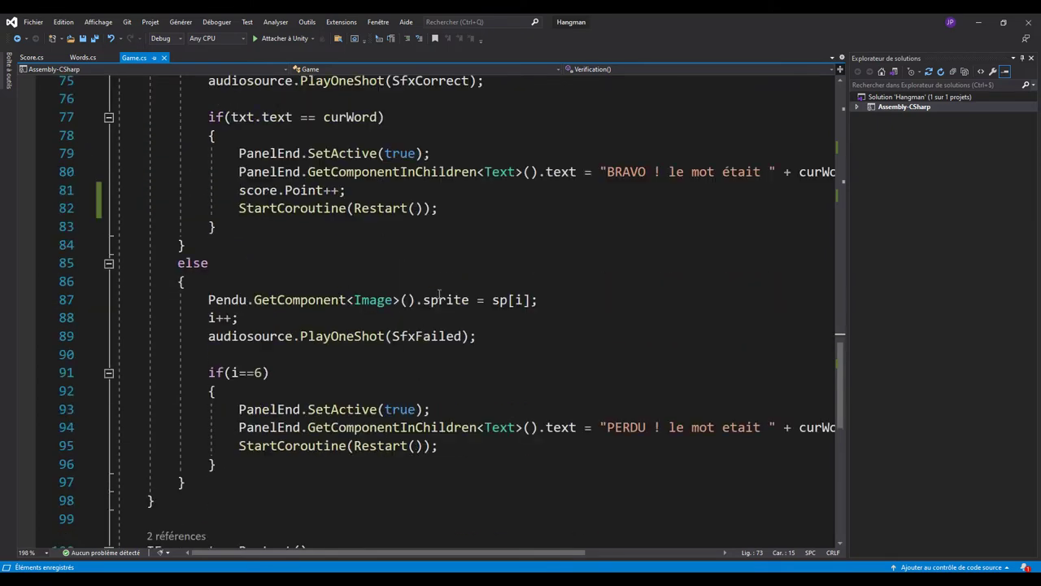
scroll(480, 273, "down", 6)
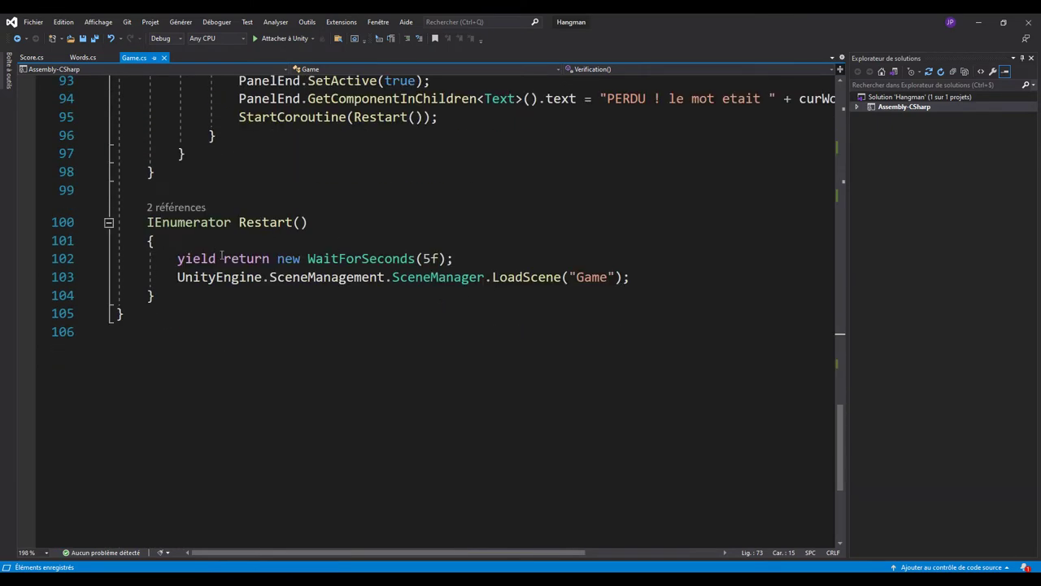
left_click(468, 256)
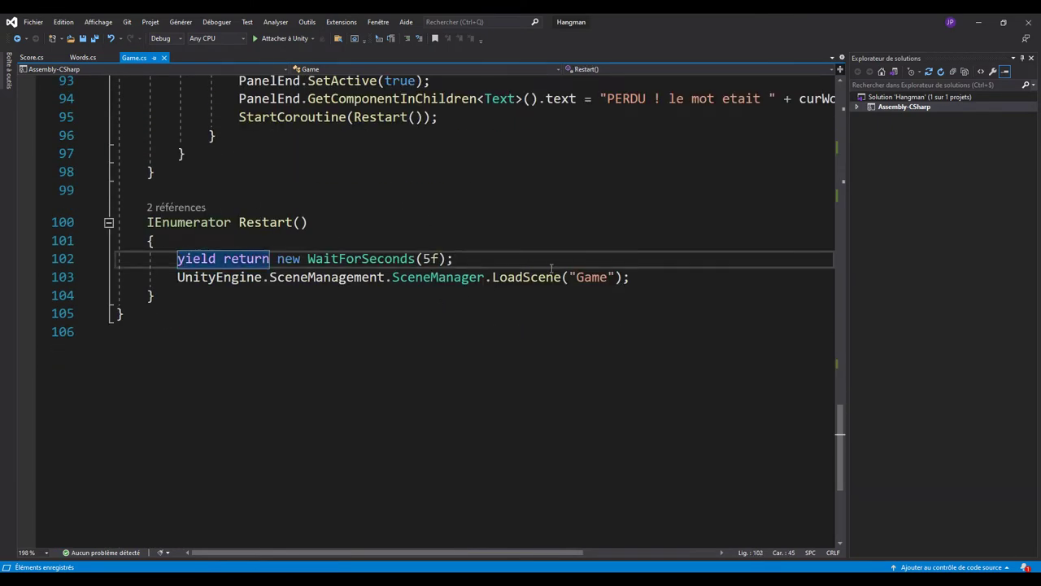
key("Return")
key("Return")
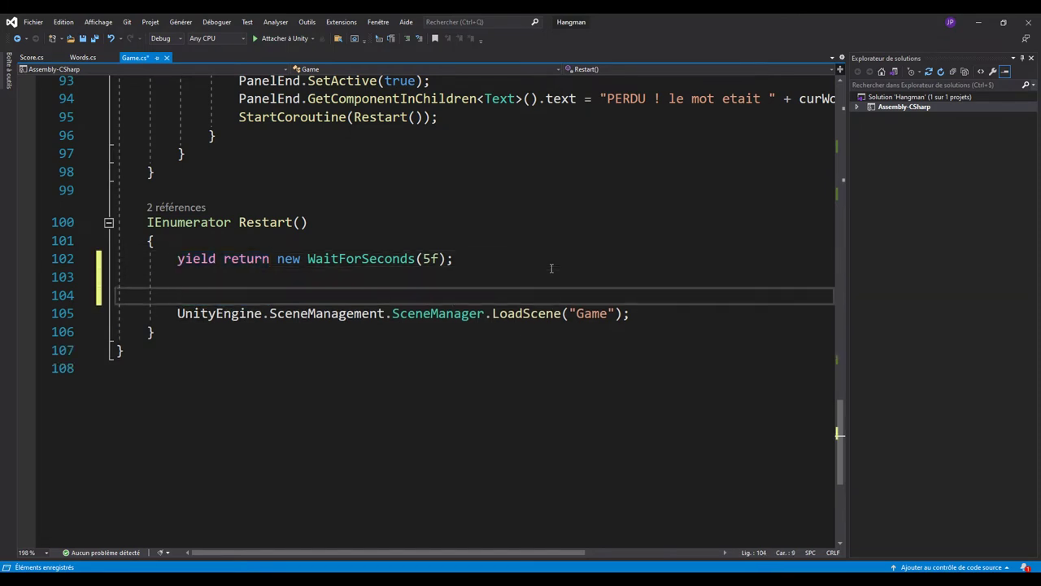
key("Up")
type("if(win")
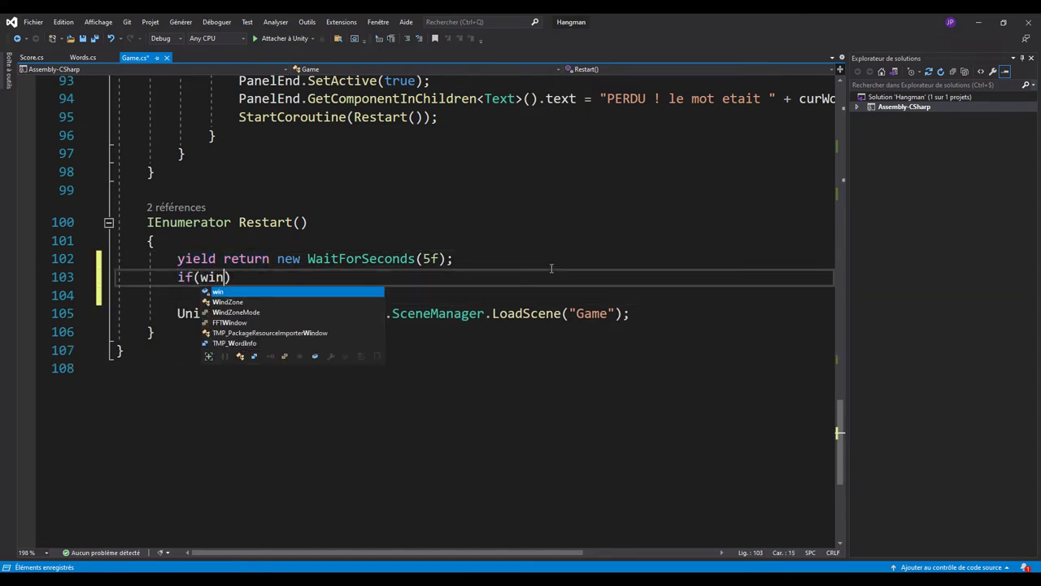
type(")")
key("Return")
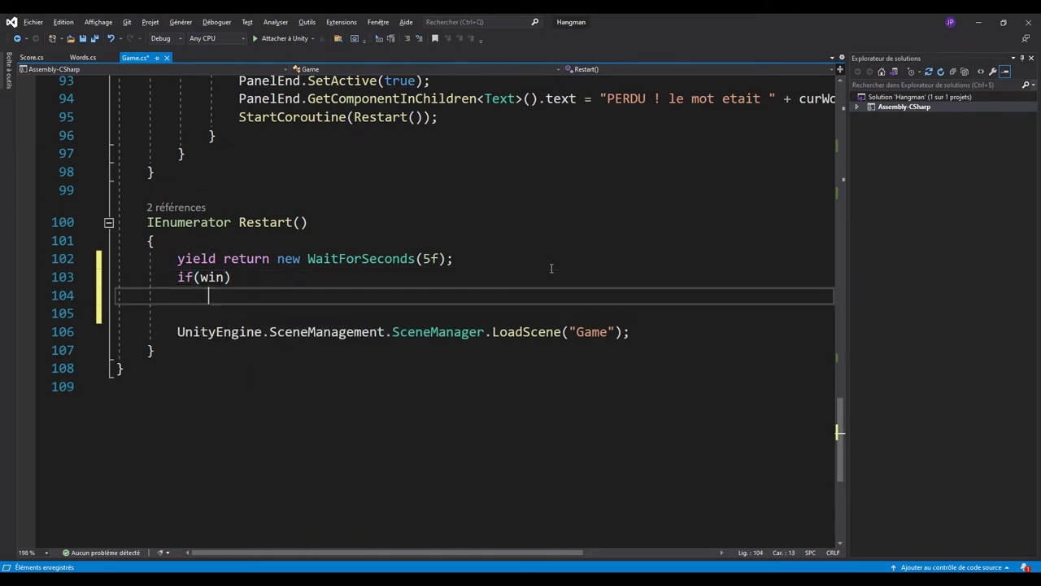
type("{")
key("Return")
left_click(166, 279)
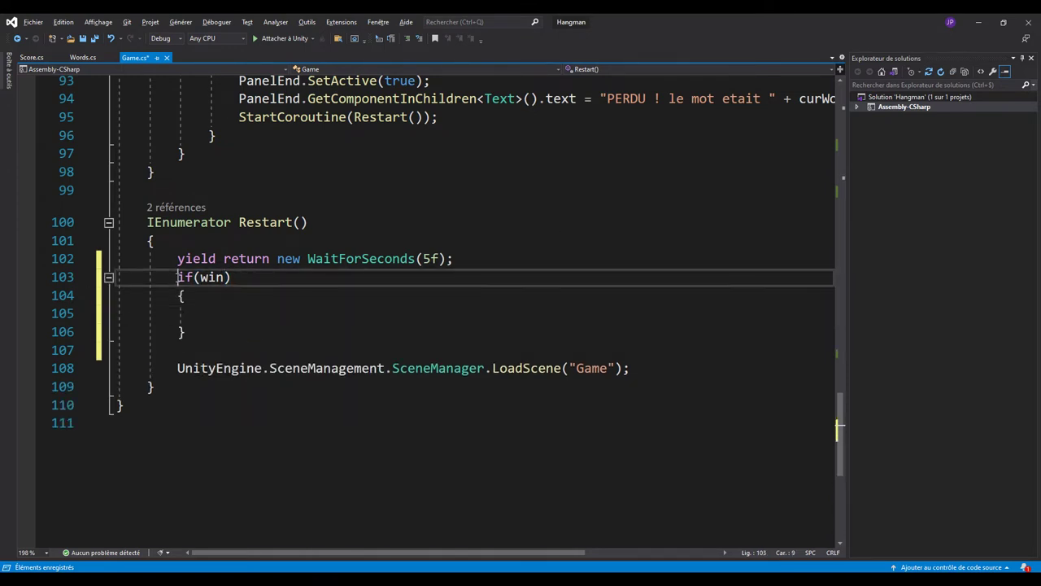
key("Return")
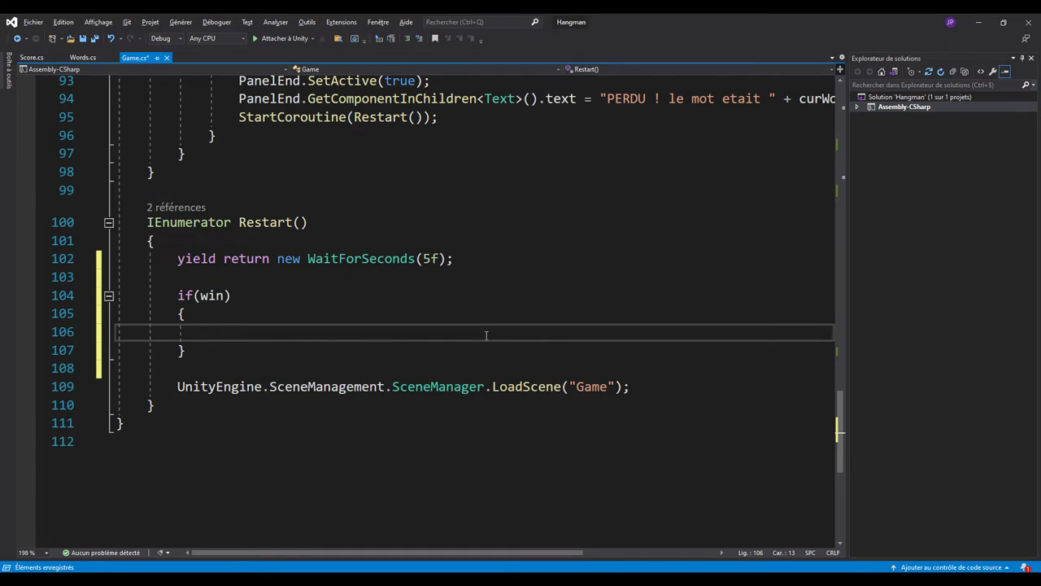
Add an else branch and move the "Game" scene-reload statement into it
left_click(213, 351)
key("Return")
type("els")
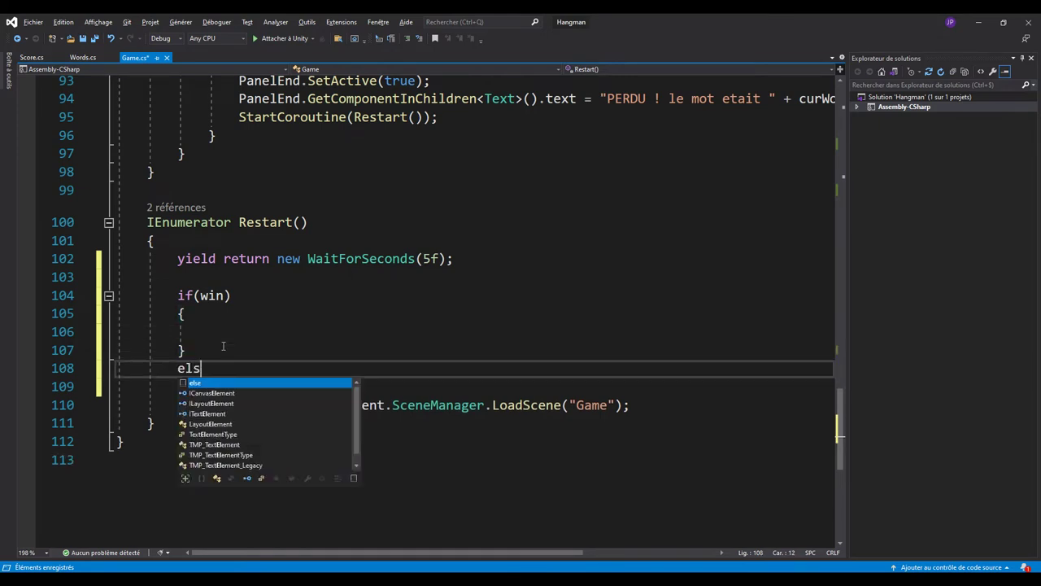
type("e")
key("Tab")
key("Tab")
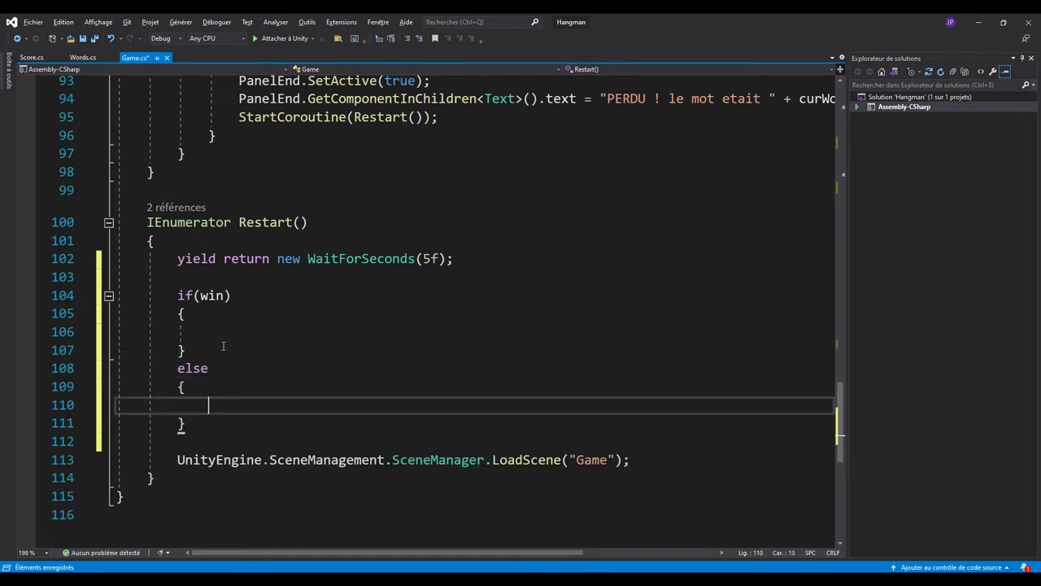
left_click_drag(173, 460, 640, 460)
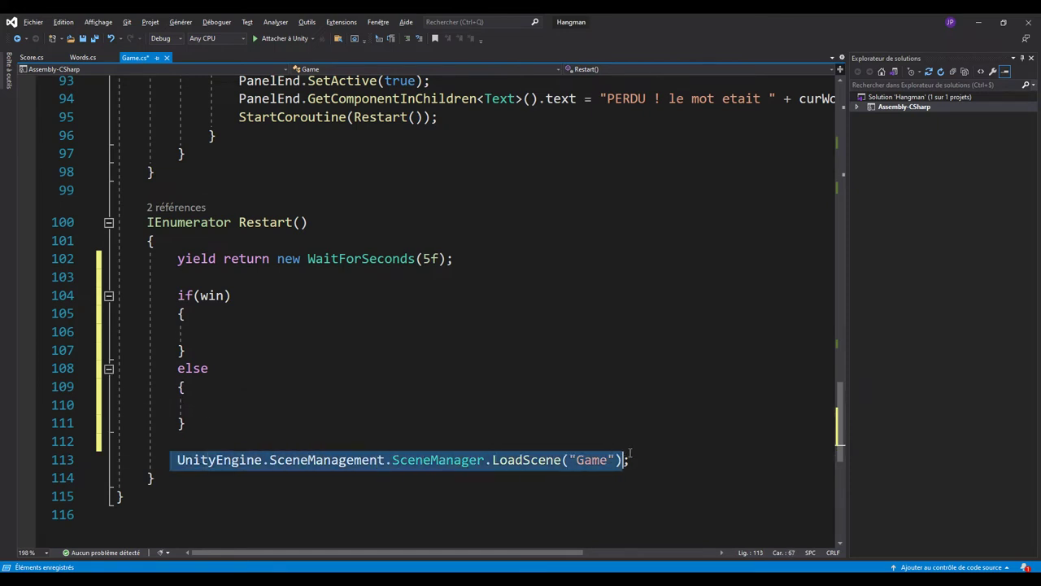
key("ctrl+x")
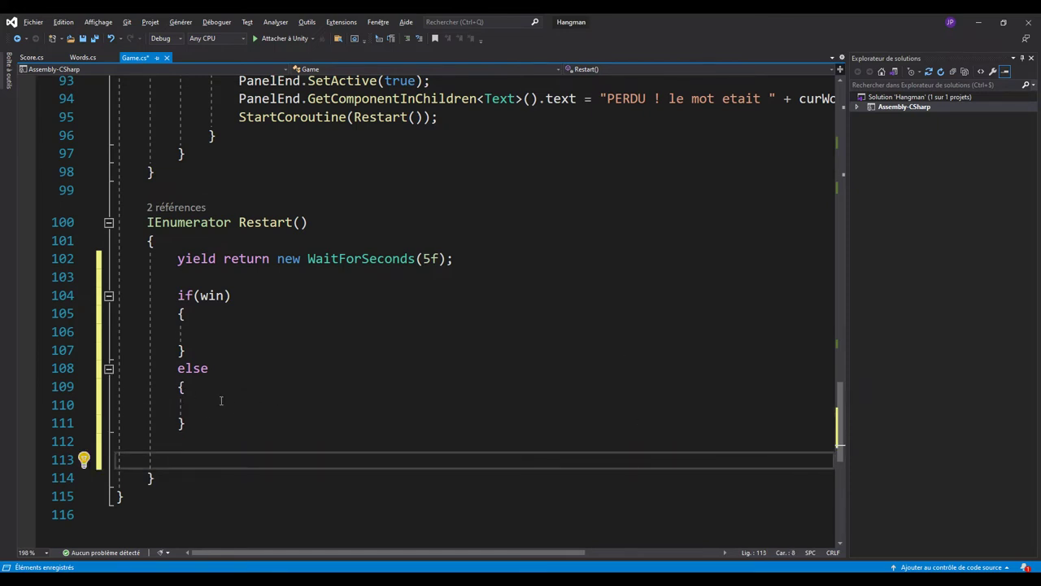
left_click(345, 404)
key("ctrl+v")
left_click(236, 425)
key("Delete")
key("Delete")
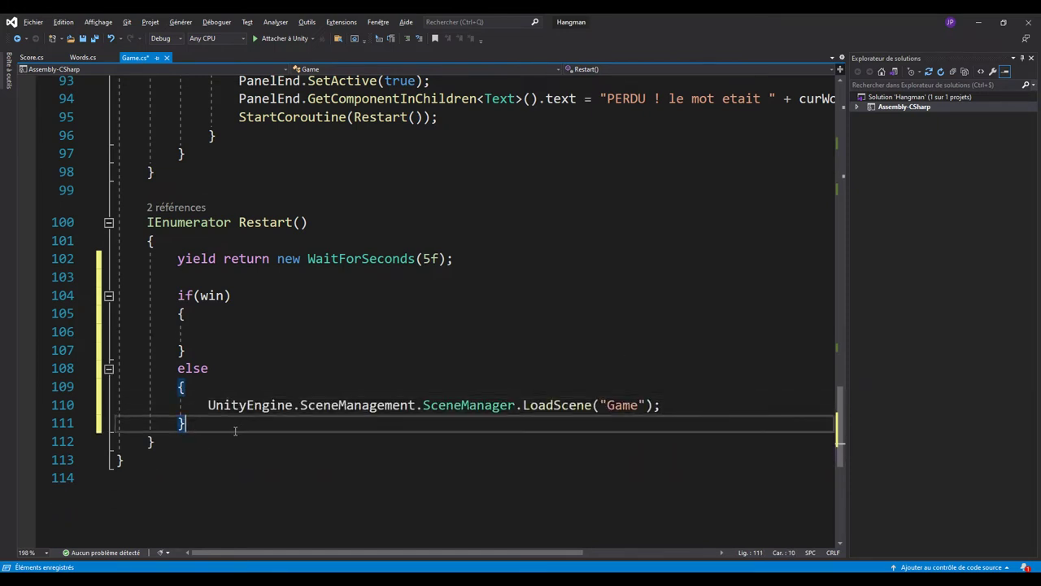
Inside the win branch, write curWord = word.GetWord(); and txt.text = ""; on separate lines
left_click(221, 334)
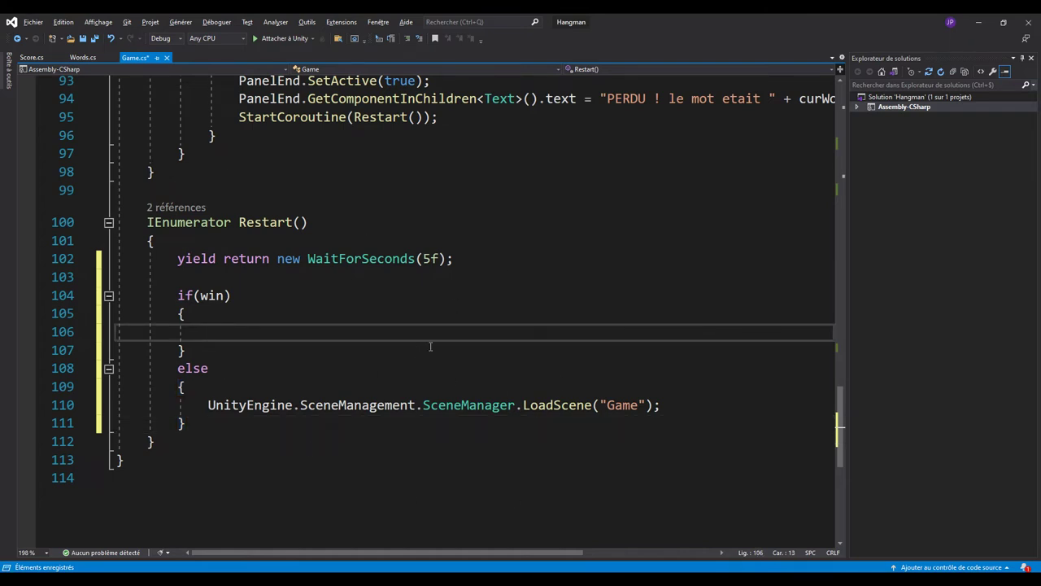
scroll(447, 342, "up", 12)
scroll(447, 346, "up", 10)
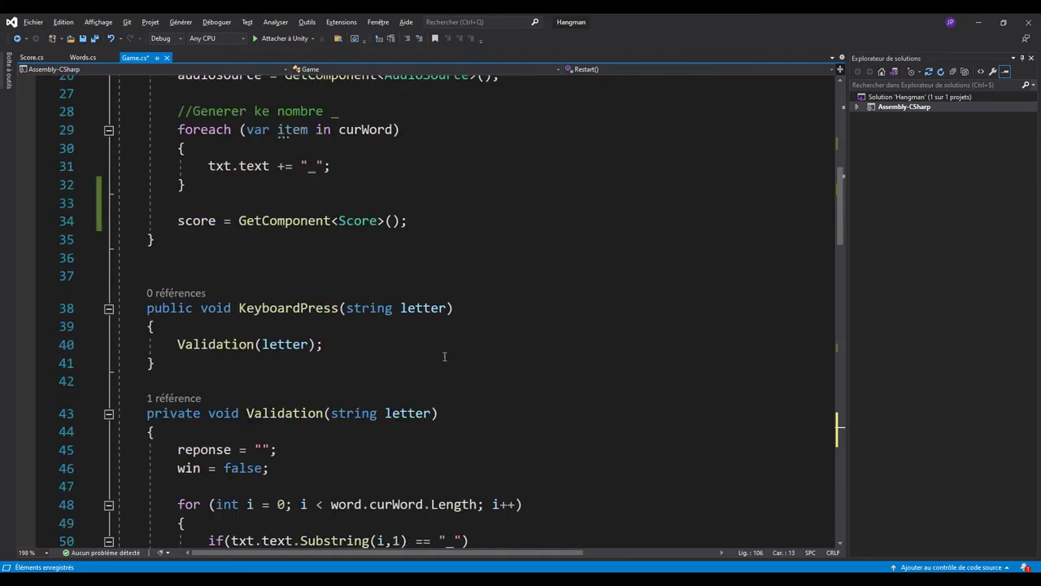
scroll(446, 352, "up", 6)
scroll(445, 358, "up", 2)
scroll(445, 358, "down", 4)
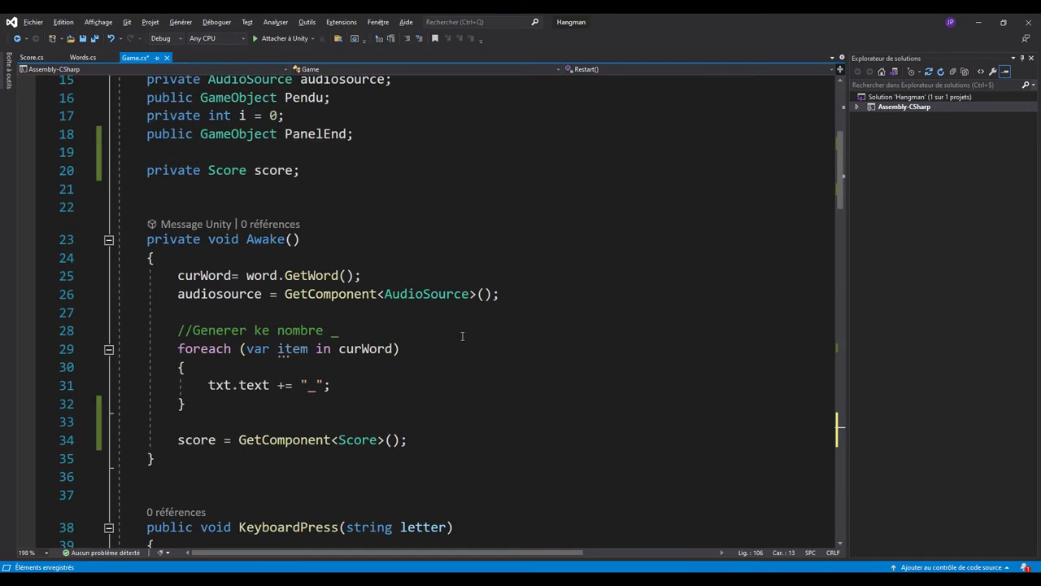
left_click_drag(176, 275, 363, 275)
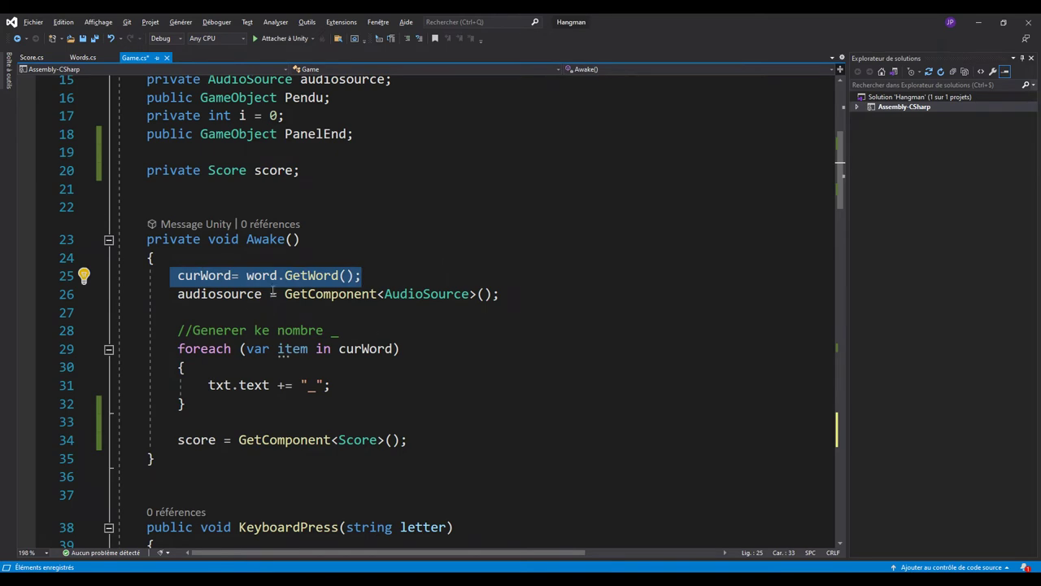
scroll(456, 339, "down", 7)
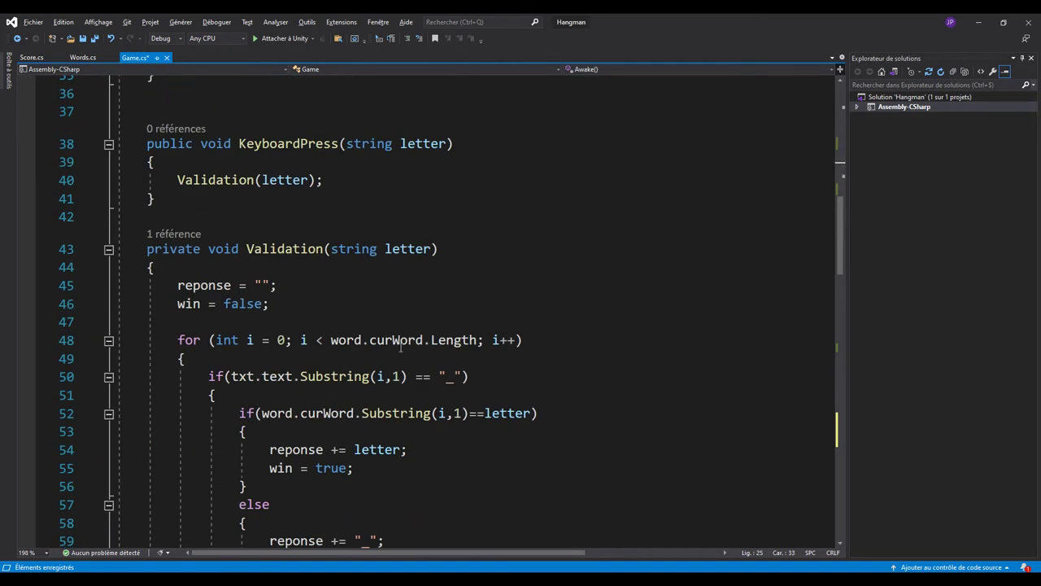
scroll(452, 340, "down", 7)
scroll(431, 341, "down", 6)
scroll(400, 342, "down", 5)
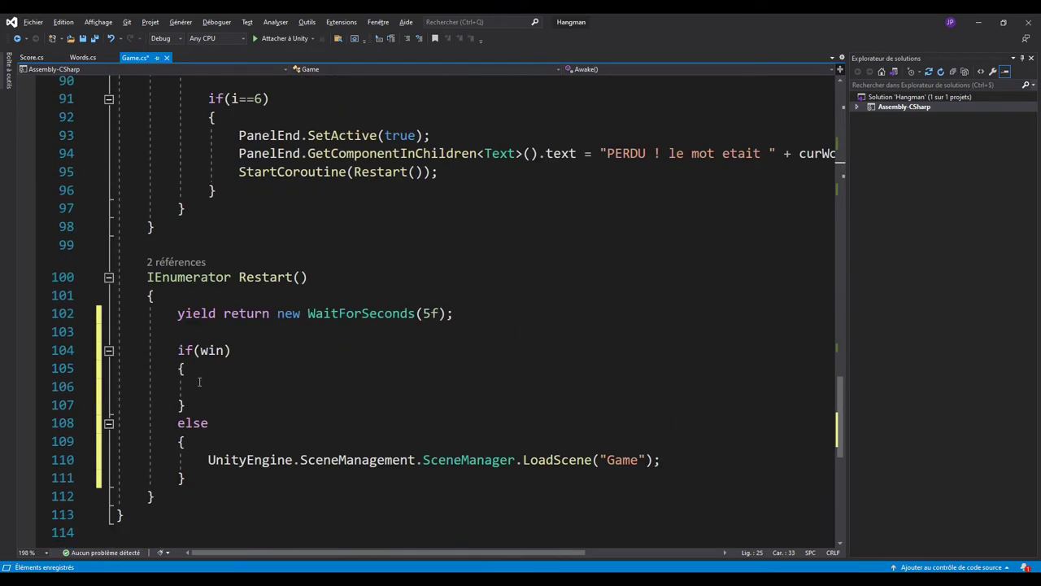
left_click(254, 386)
type("curWord = word.GetWord();")
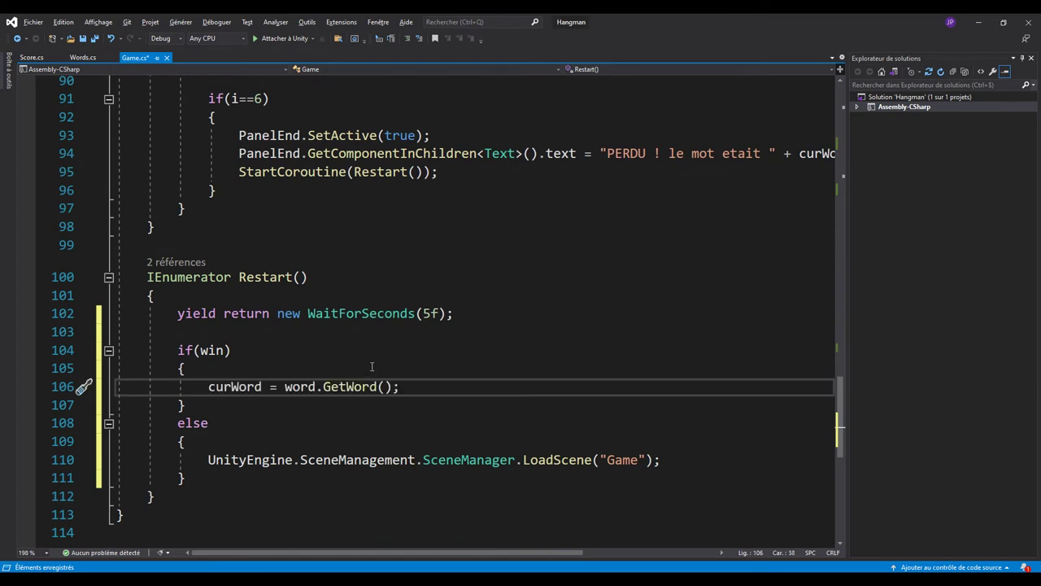
key("Return")
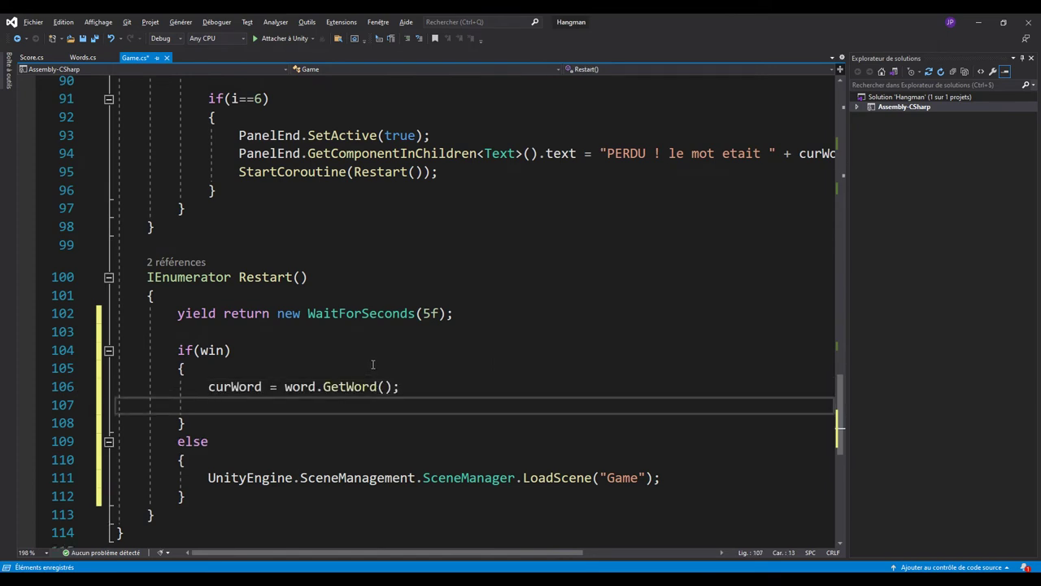
type("txt")
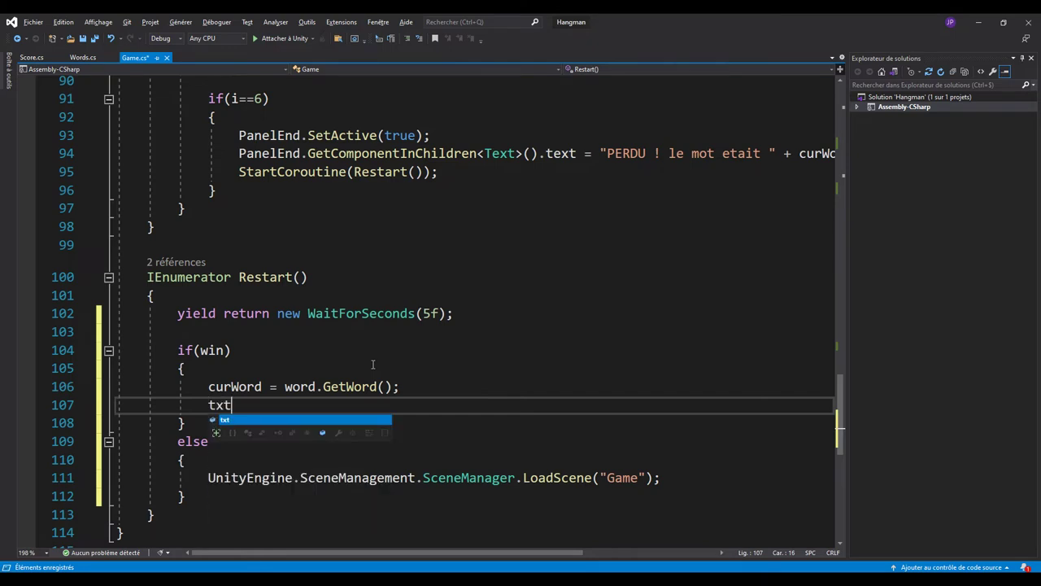
type(".text ")
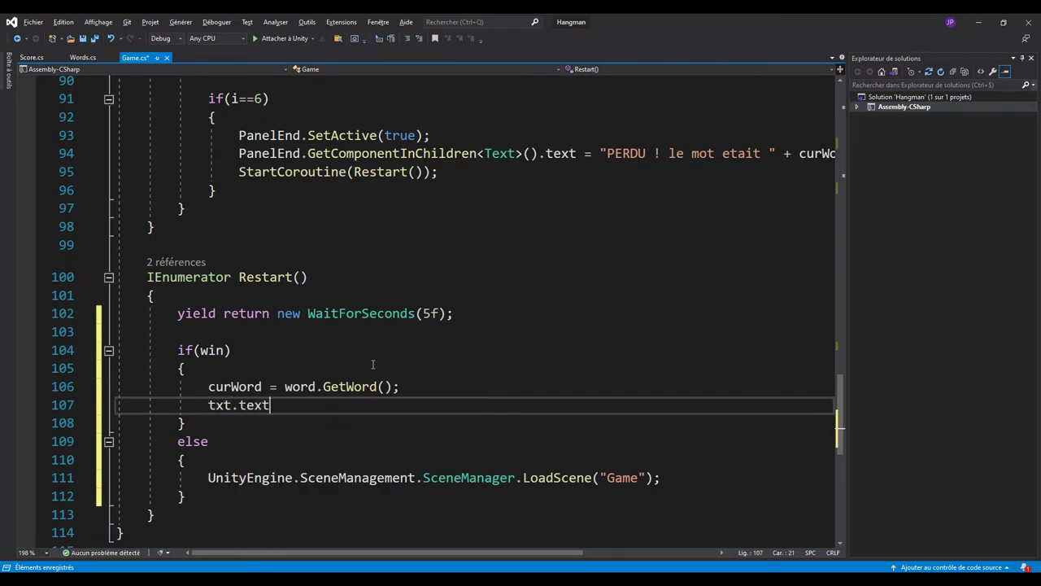
type("= \"\";")
Save Game.cs, run the hangman game briefly in Unity to check the blanks, then stop it
key("ctrl+s")
key("alt+Tab")
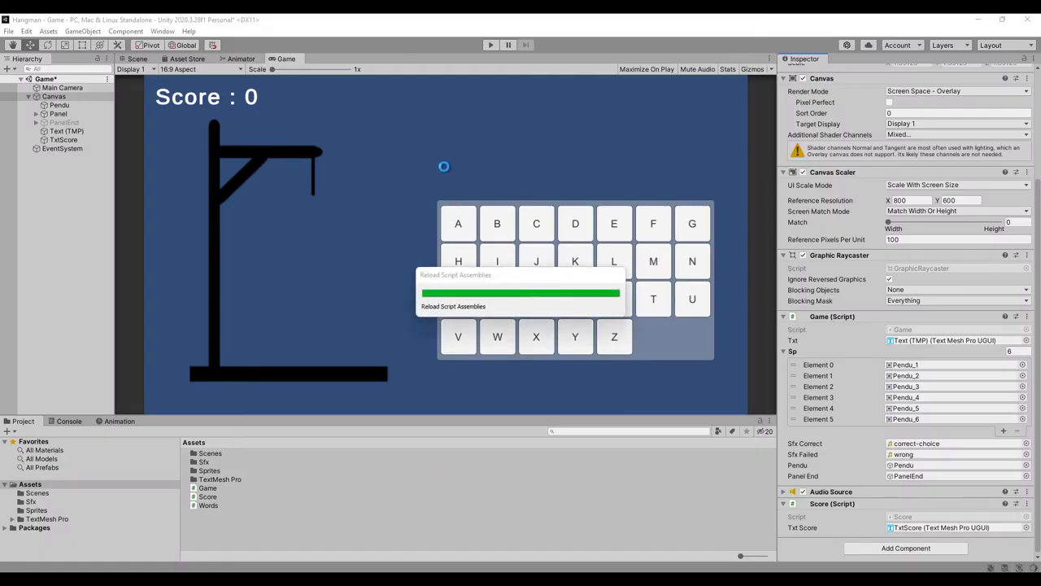
left_click(491, 44)
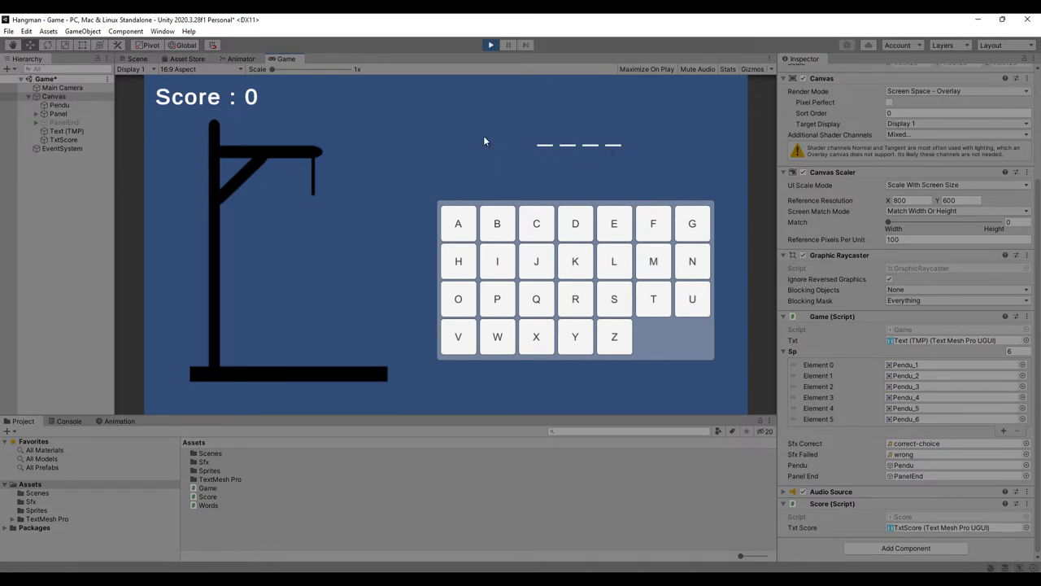
left_click(489, 45)
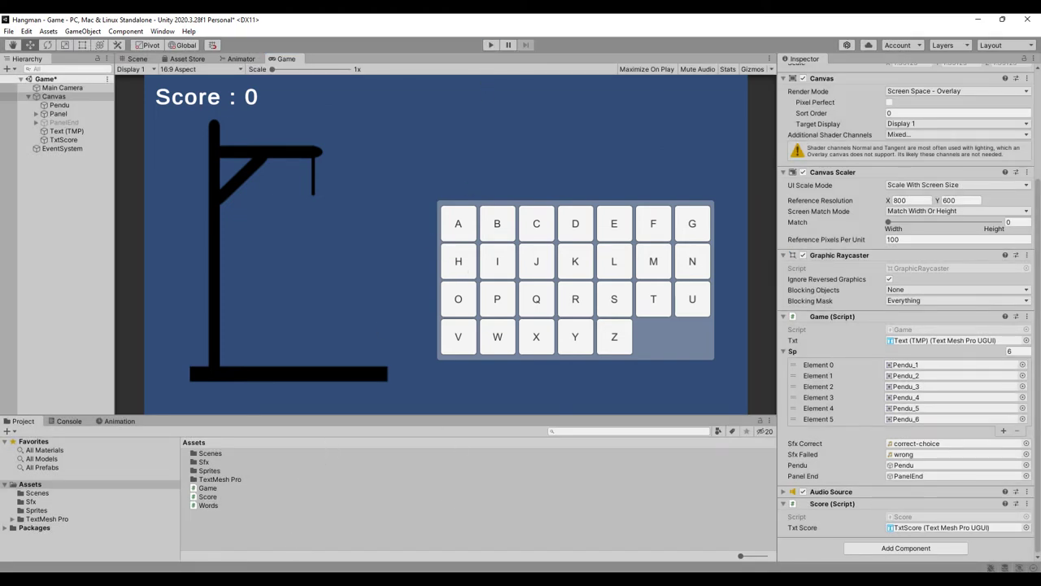
key("alt+Tab")
Paste Awake's //Generer ke nombre _ comment and foreach "_" loop below txt.text = ""; in Restart
scroll(387, 419, "up", 5)
scroll(386, 418, "up", 8)
scroll(386, 419, "up", 6)
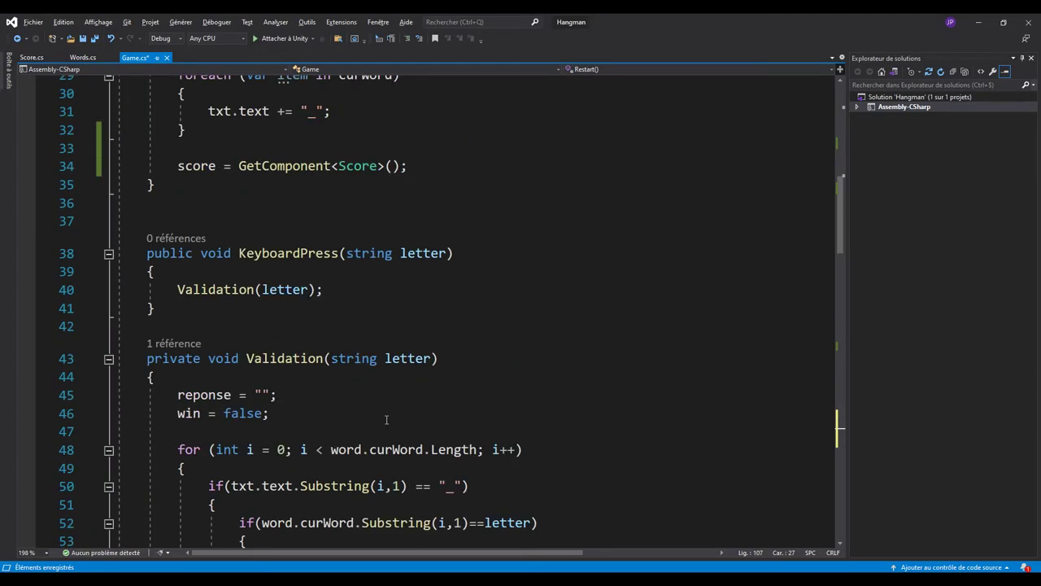
scroll(387, 419, "up", 8)
scroll(386, 419, "down", 4)
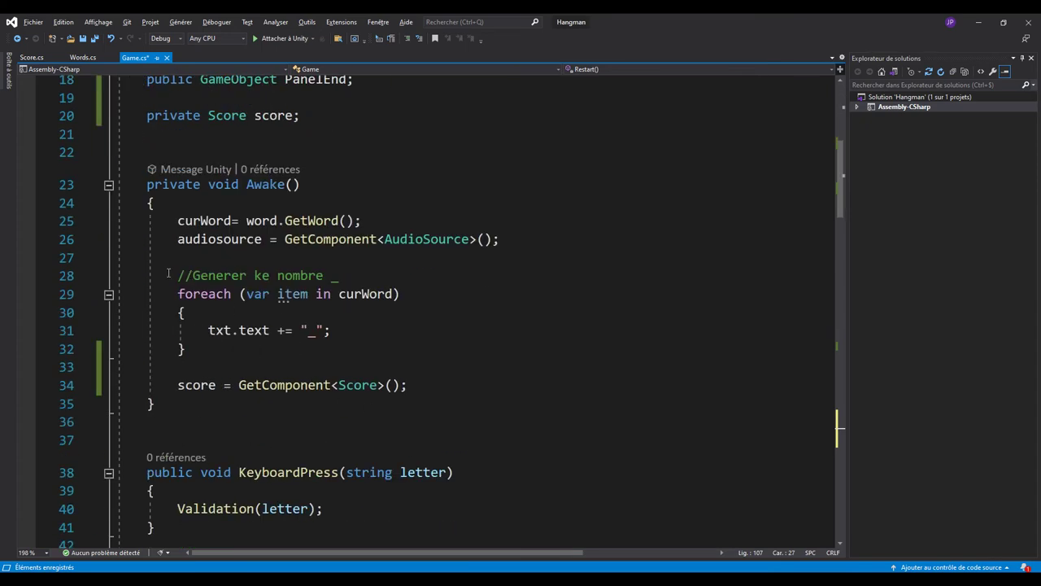
left_click_drag(170, 275, 186, 349)
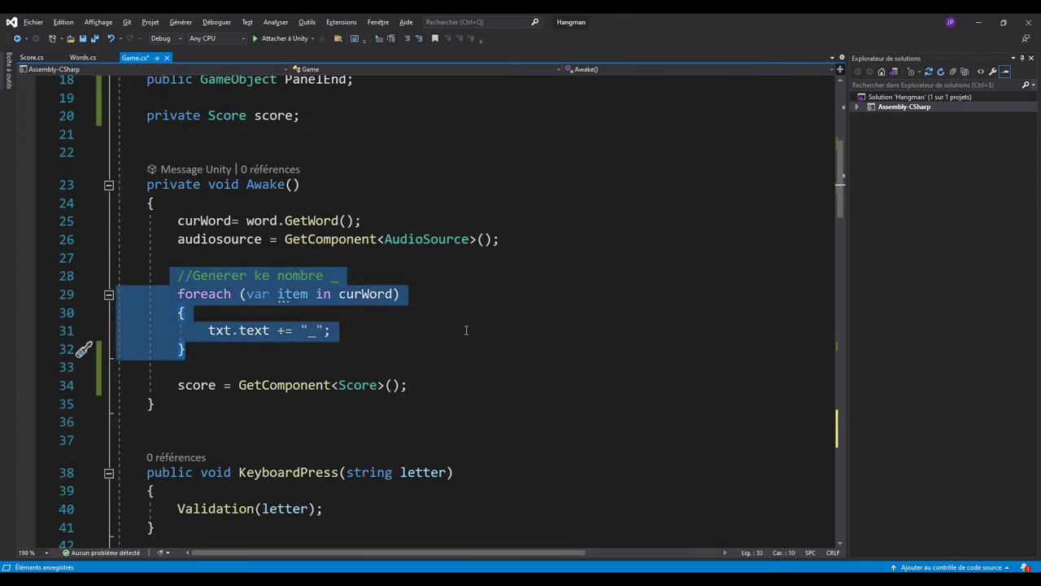
scroll(379, 384, "down", 6)
scroll(379, 384, "down", 13)
scroll(379, 384, "down", 4)
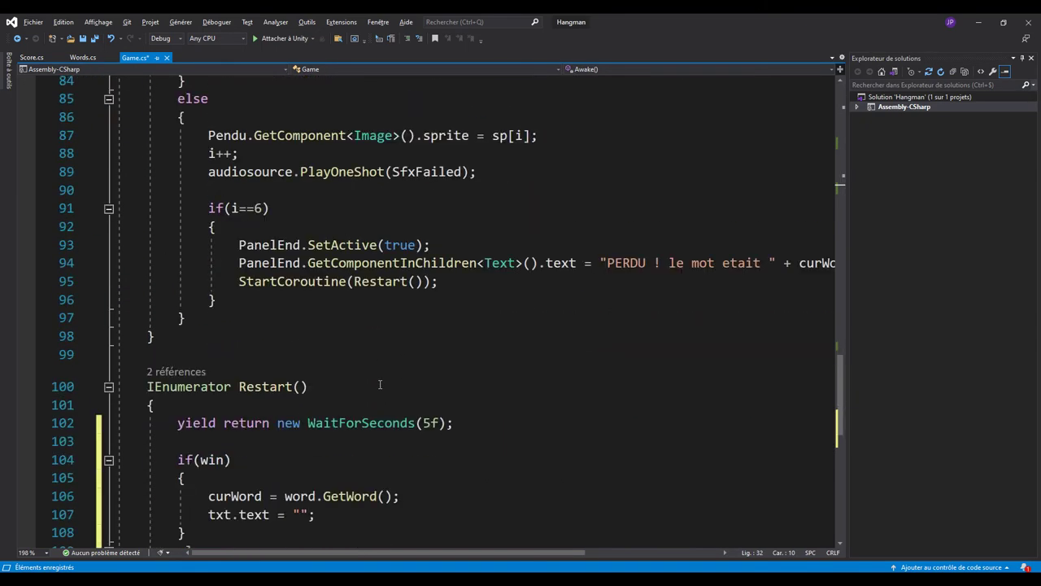
scroll(379, 384, "down", 2)
scroll(380, 384, "down", 1)
left_click(338, 295)
key("Return")
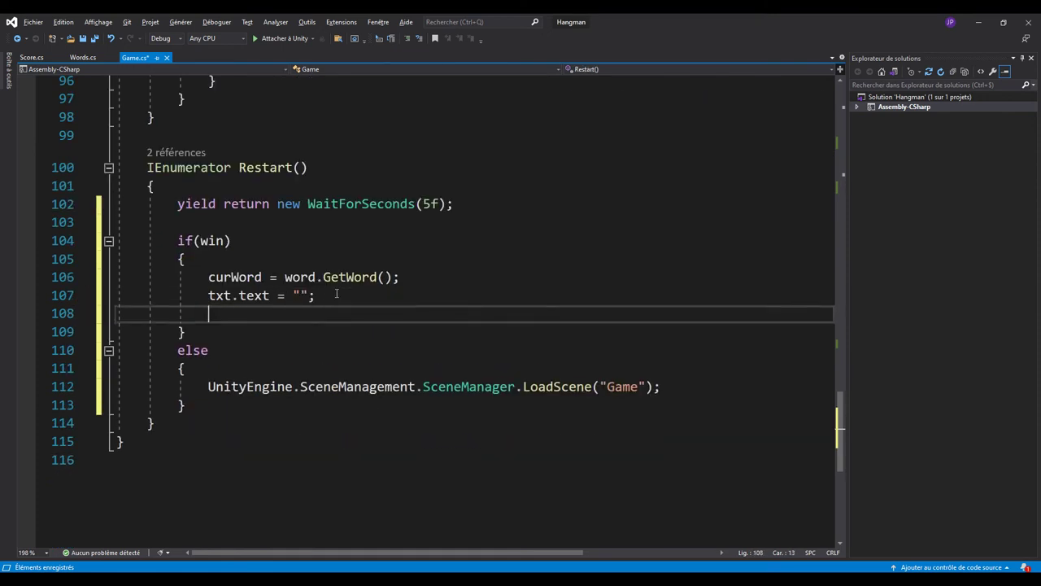
key("Return")
type("//Generer ke nombre _             foreach (var item in curWord)             {                 txt.text += \"_\";             }")
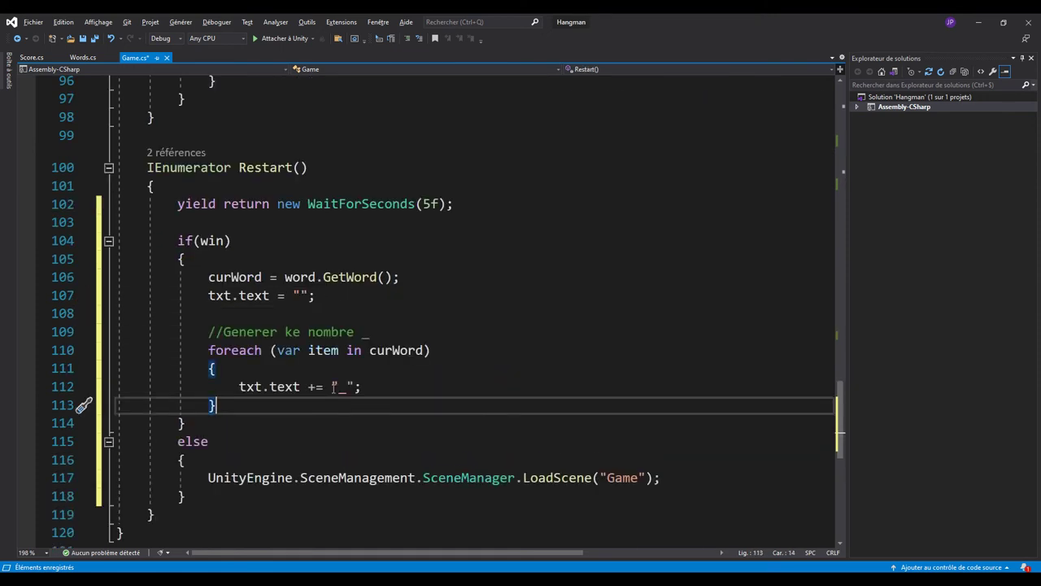
key("Return")
key("Return")
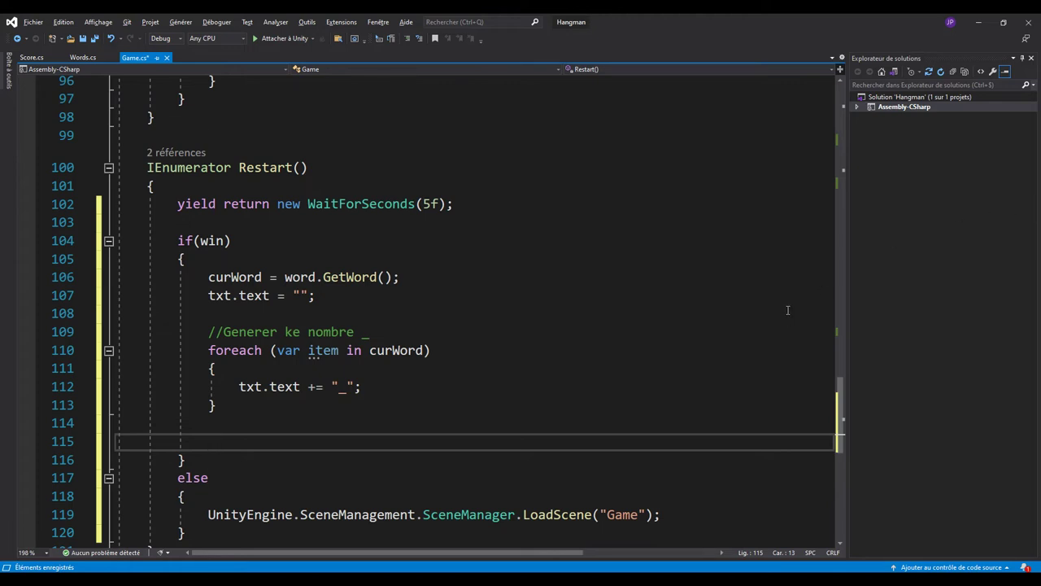
Copy the PanelEnd.SetActive(true); line from line 79 into Restart's win branch
scroll(390, 374, "up", 7)
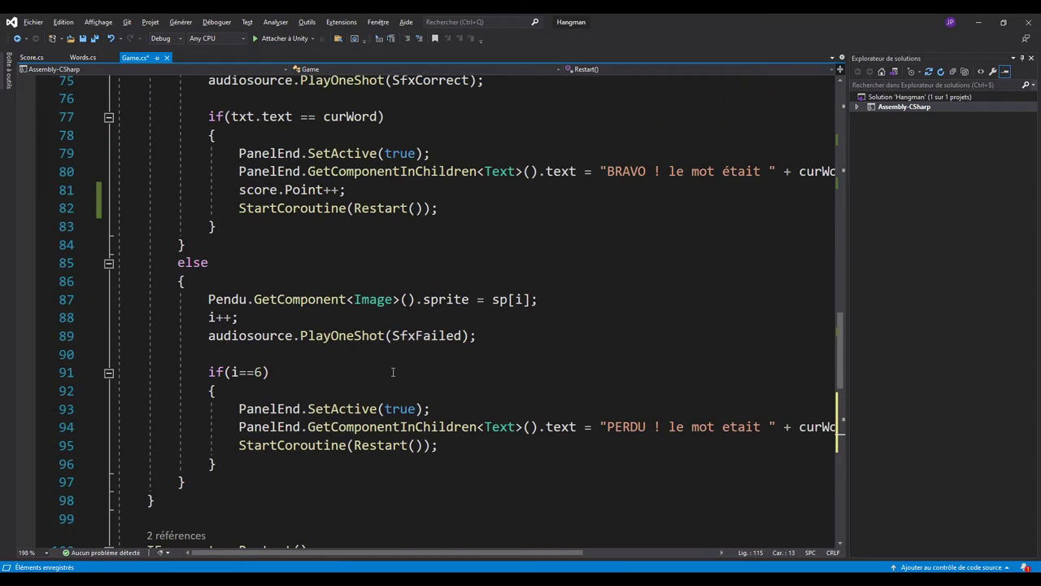
scroll(391, 378, "up", 3)
left_click(238, 336)
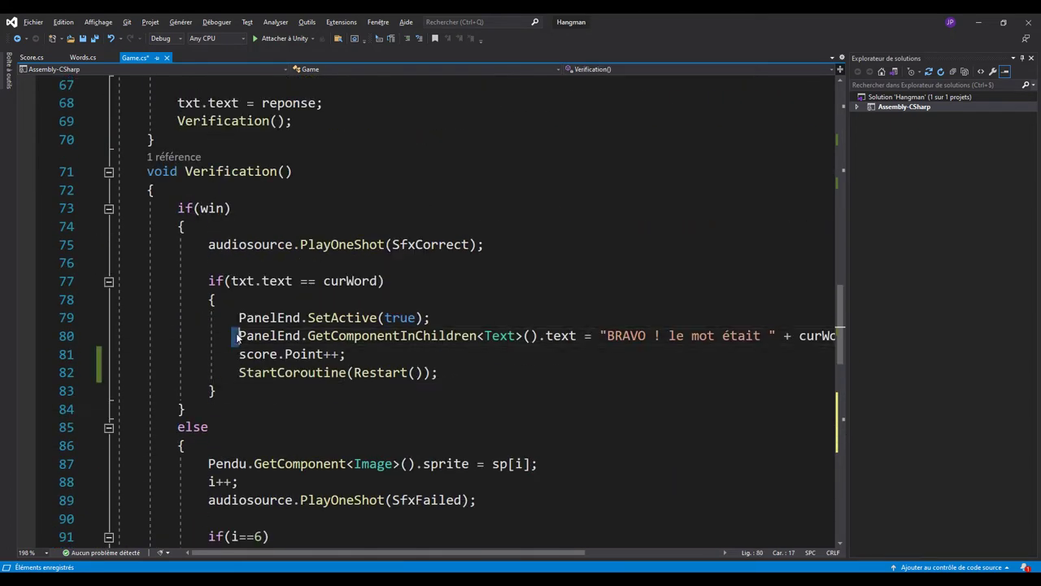
left_click_drag(237, 336, 294, 336)
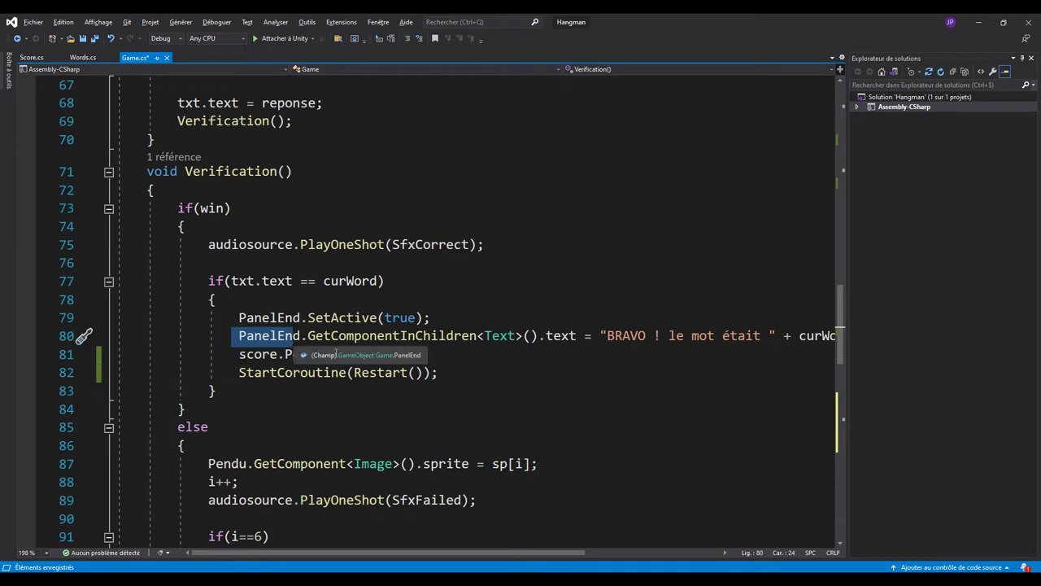
left_click_drag(238, 317, 431, 318)
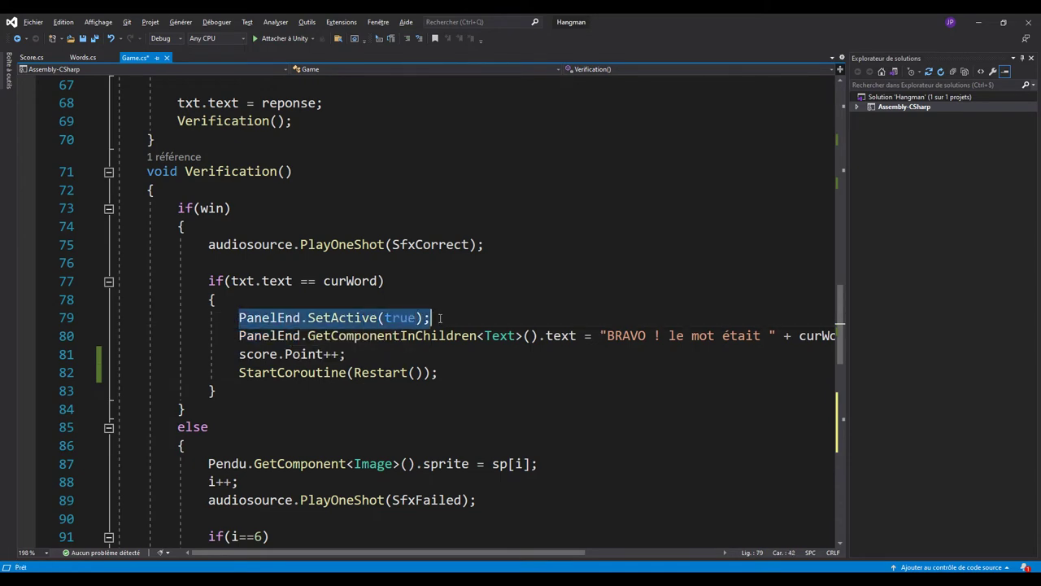
scroll(366, 234, "down", 6)
scroll(367, 235, "down", 3)
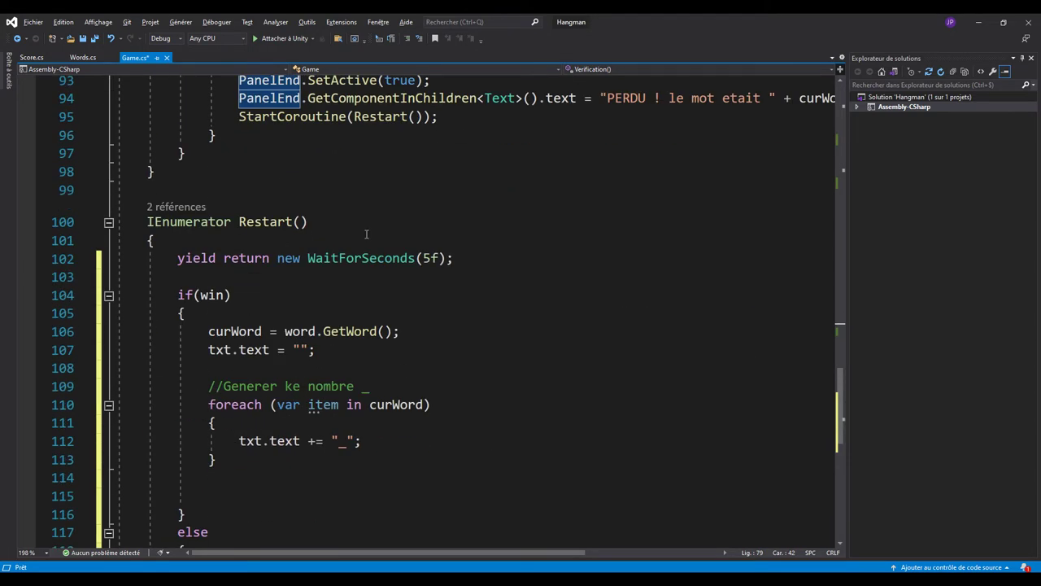
left_click(245, 483)
type("PanelEnd.SetActive(true);")
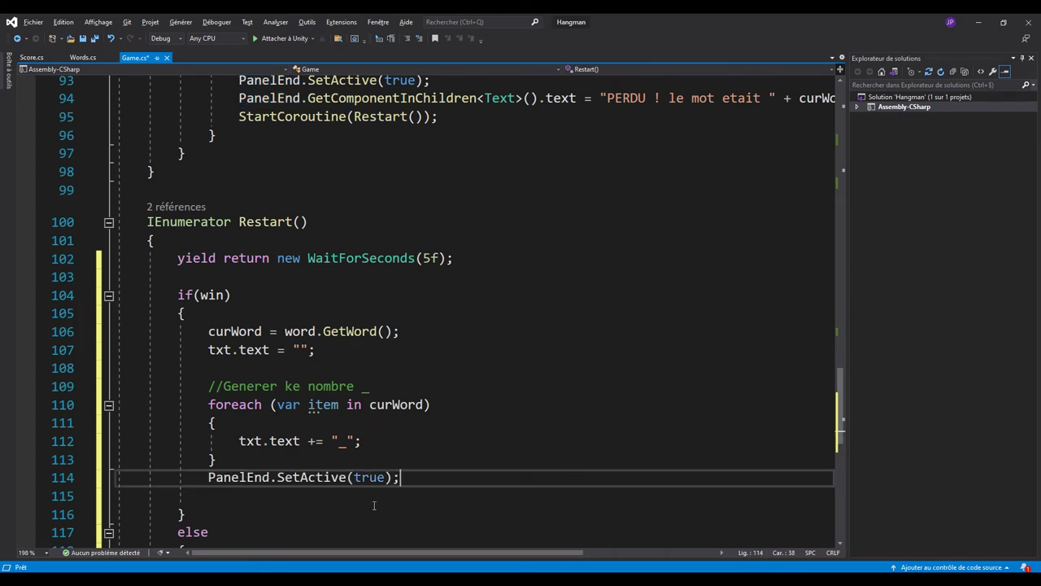
Change the pasted line to PanelEnd.SetActive(false); and save Game.cs
double_click(370, 477)
type("fal")
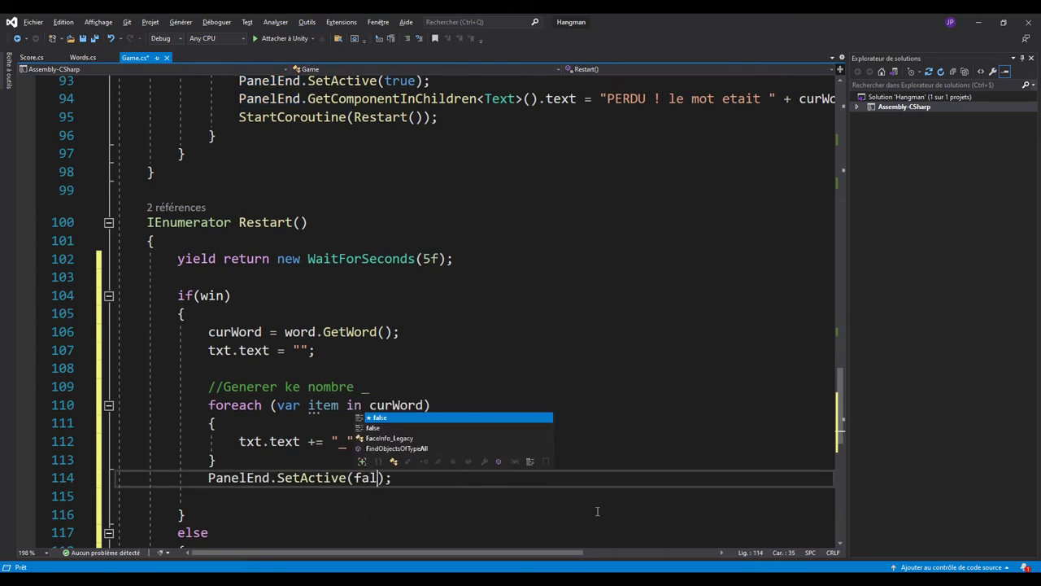
type("se")
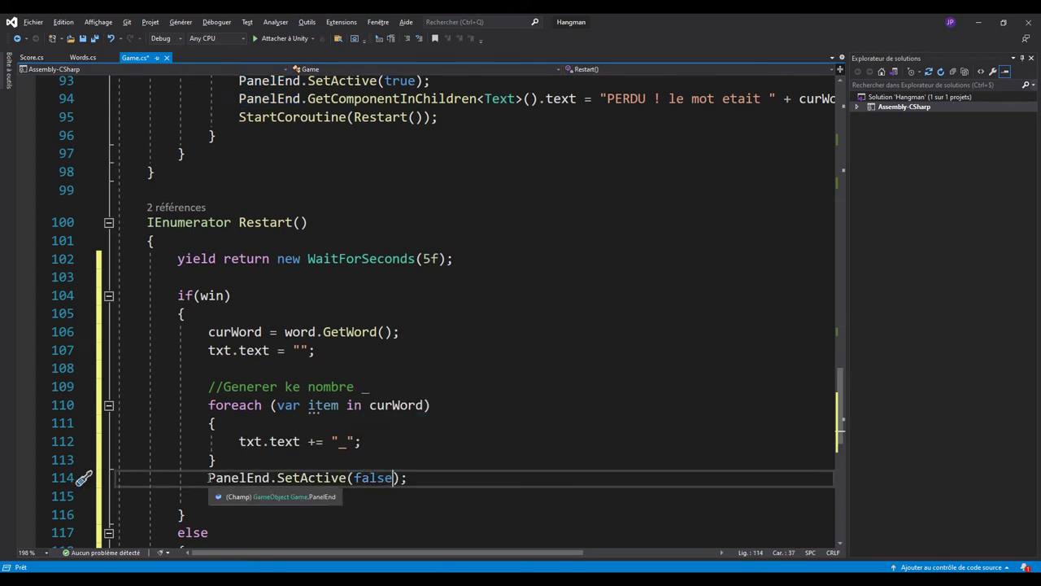
key("Home")
key("Return")
left_click(410, 495)
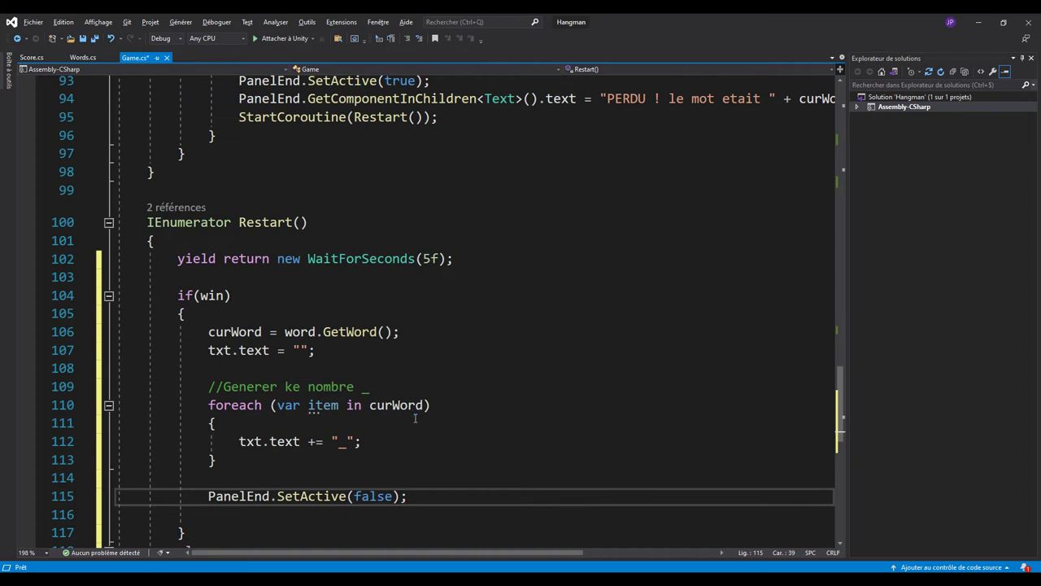
key("ctrl+s")
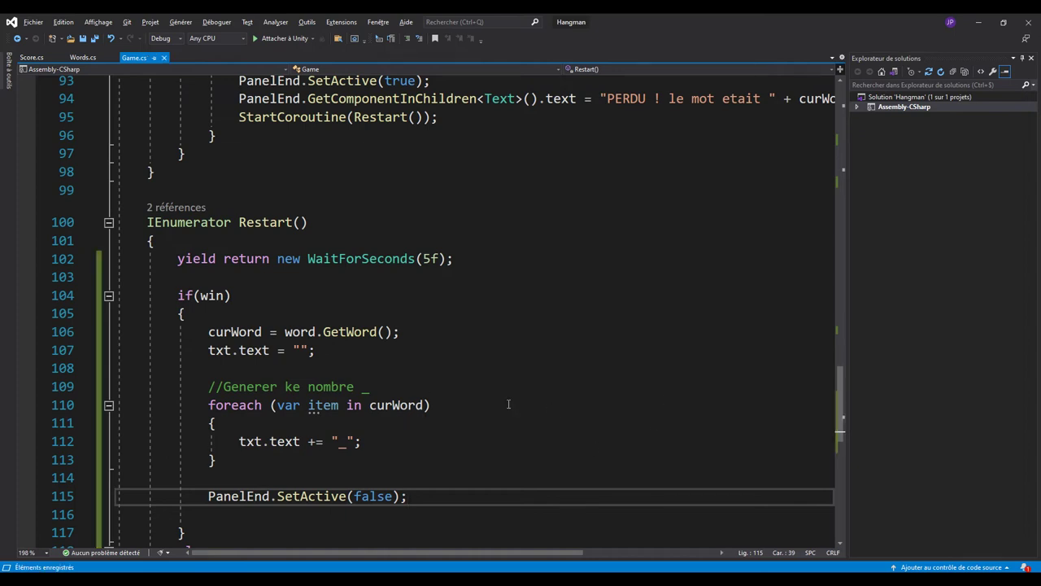
Play a round in Unity guessing V, A, I, P, K, Q, O, T, E, U, R to solve VAPOTEUR, then stop
key("alt+Tab")
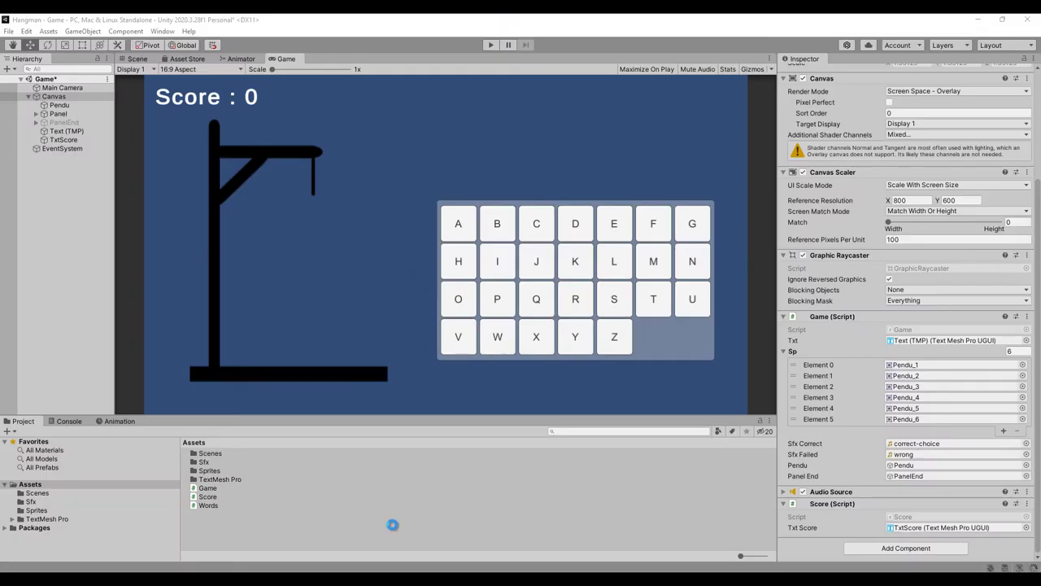
left_click(491, 45)
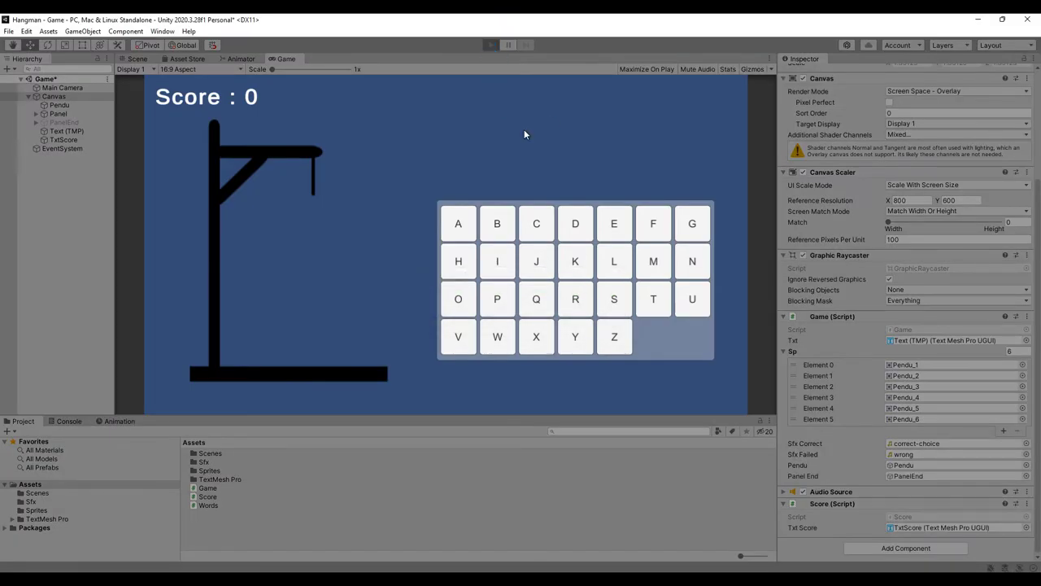
left_click(458, 350)
left_click(458, 232)
left_click(498, 262)
left_click(497, 299)
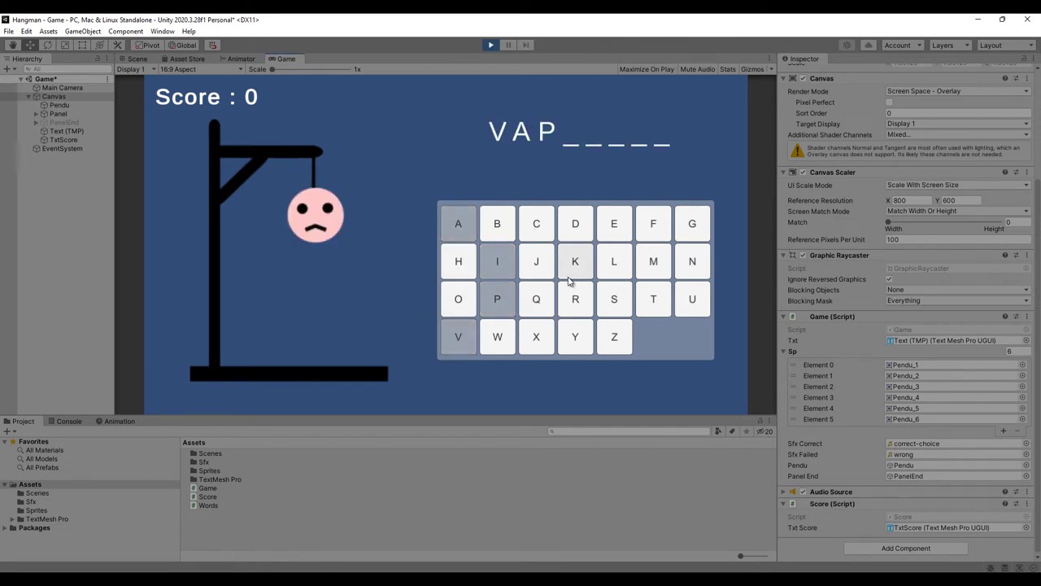
left_click(568, 281)
left_click(531, 303)
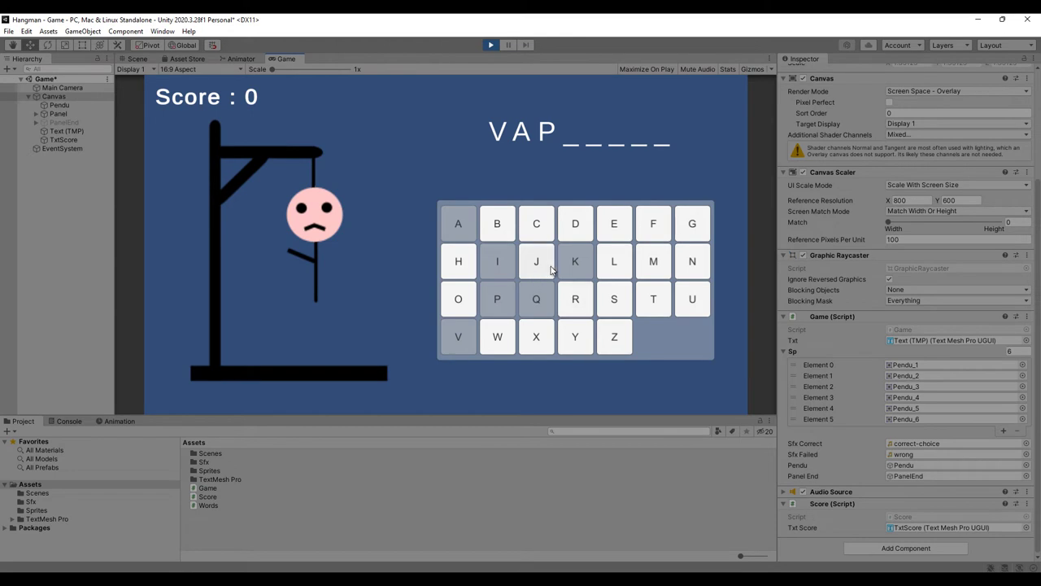
left_click(458, 300)
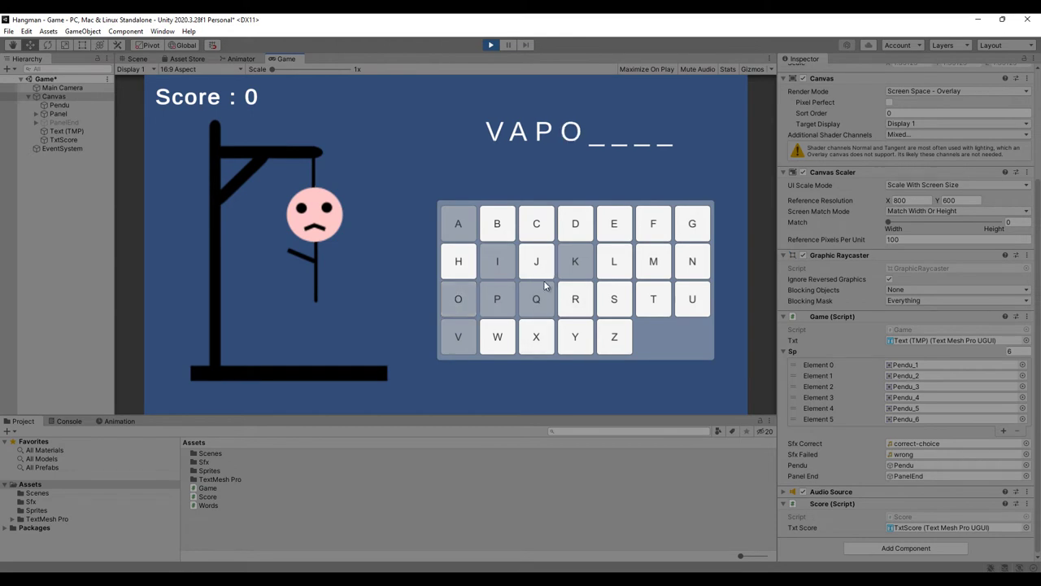
left_click(652, 300)
left_click(614, 226)
left_click(691, 299)
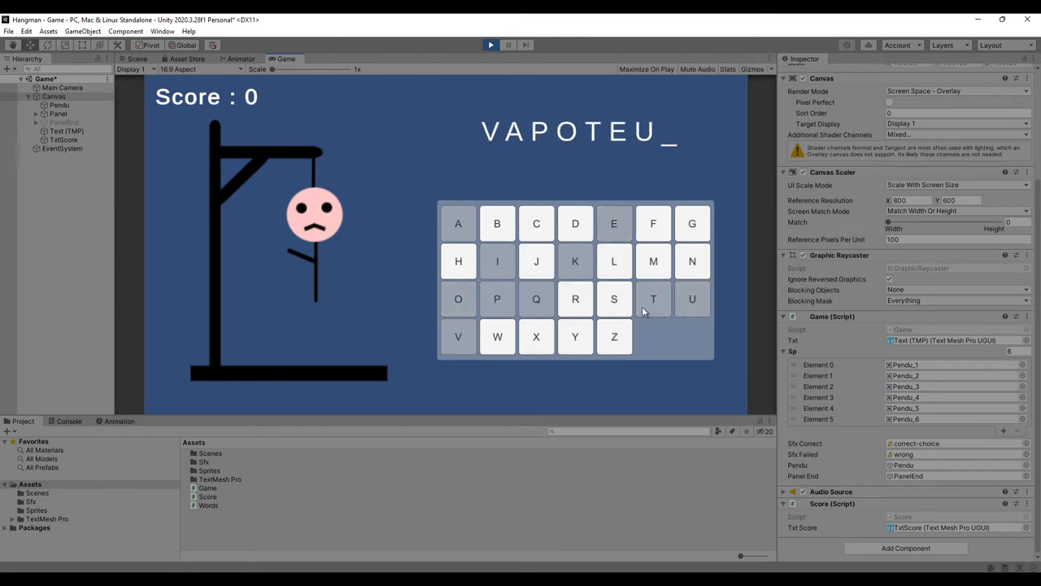
left_click(575, 299)
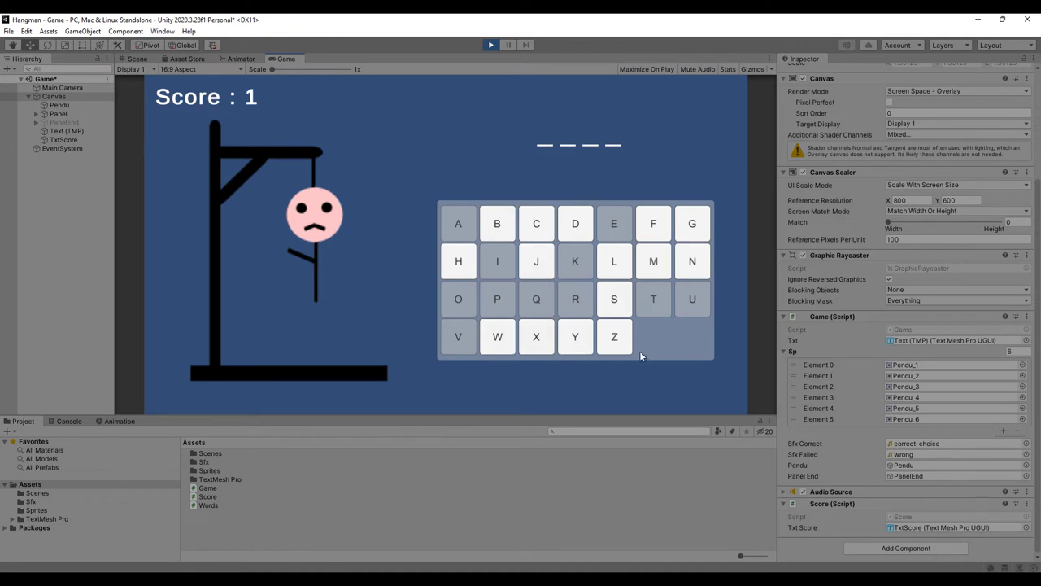
left_click(493, 45)
left_click(59, 106)
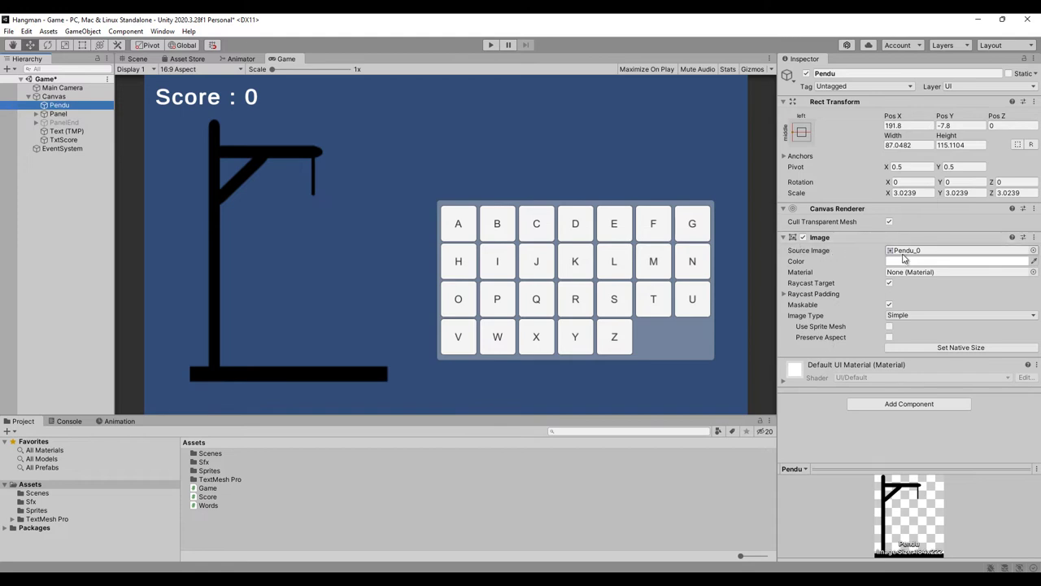
Select Canvas in the Hierarchy and expand the Game script's Sp array showing Pendu_1 to Pendu_6
left_click(58, 114)
scroll(848, 383, "down", 2)
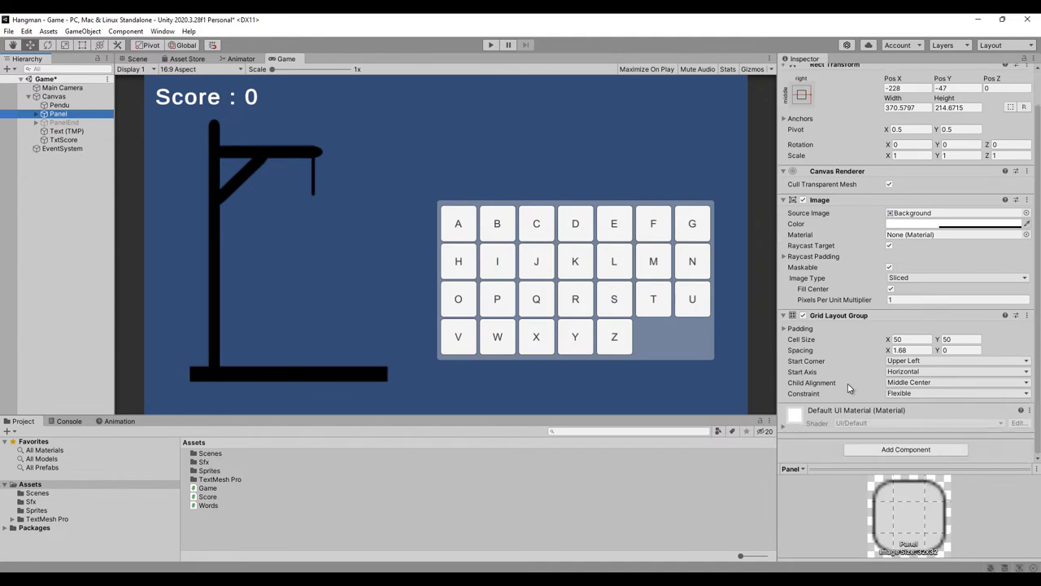
left_click(53, 96)
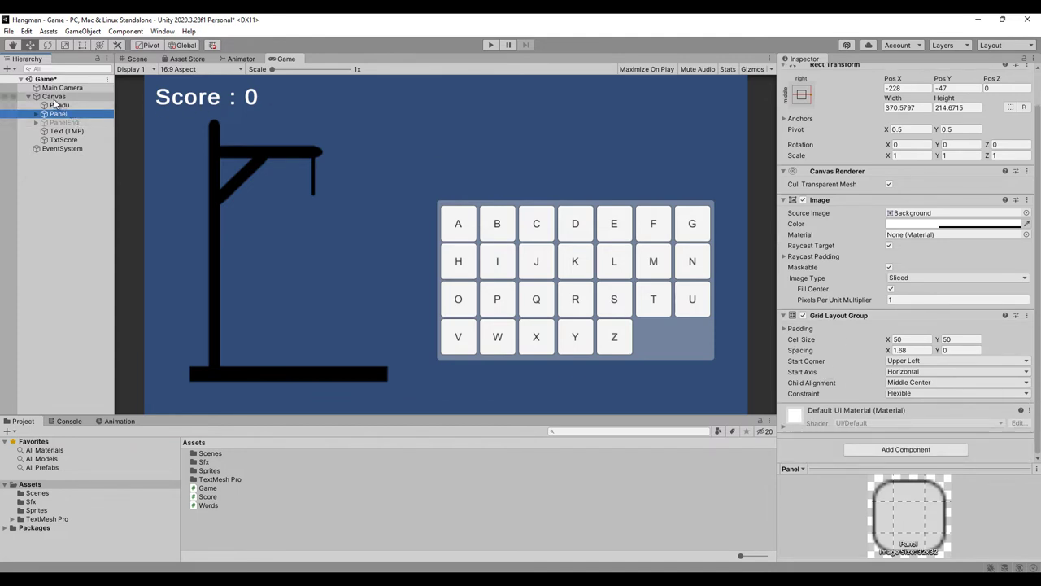
scroll(857, 450, "down", 3)
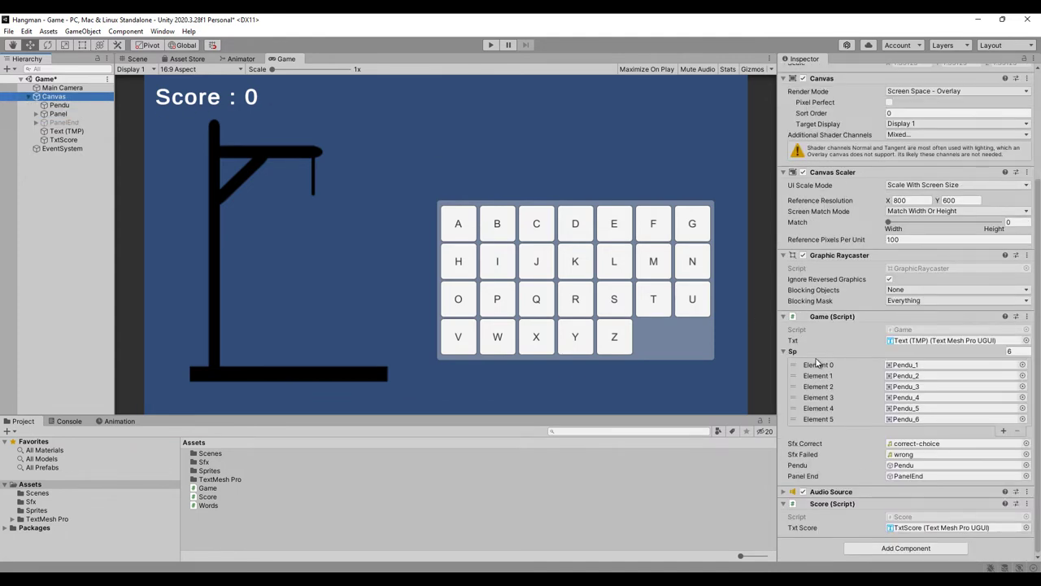
left_click(785, 352)
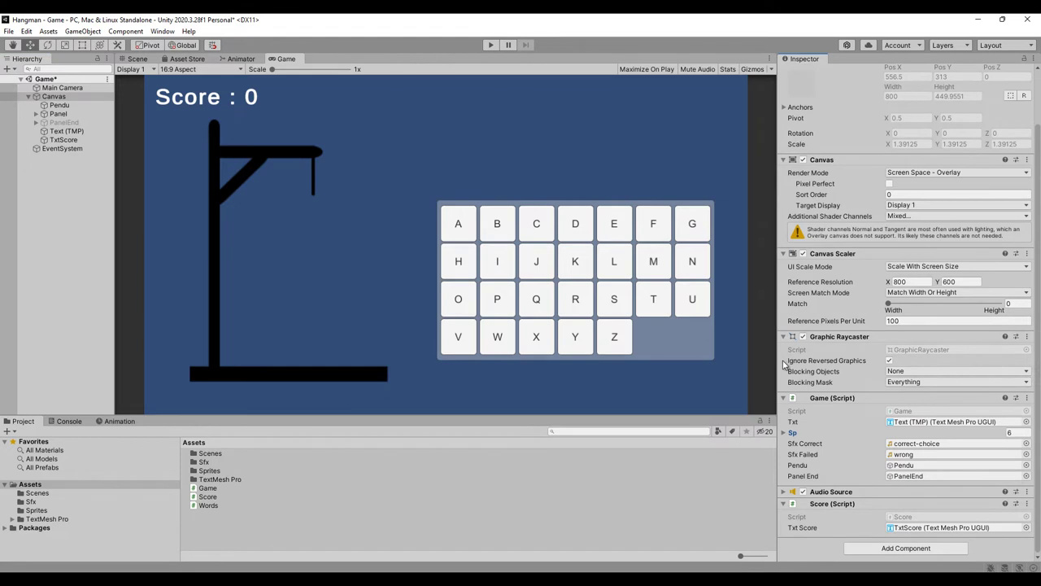
left_click(784, 432)
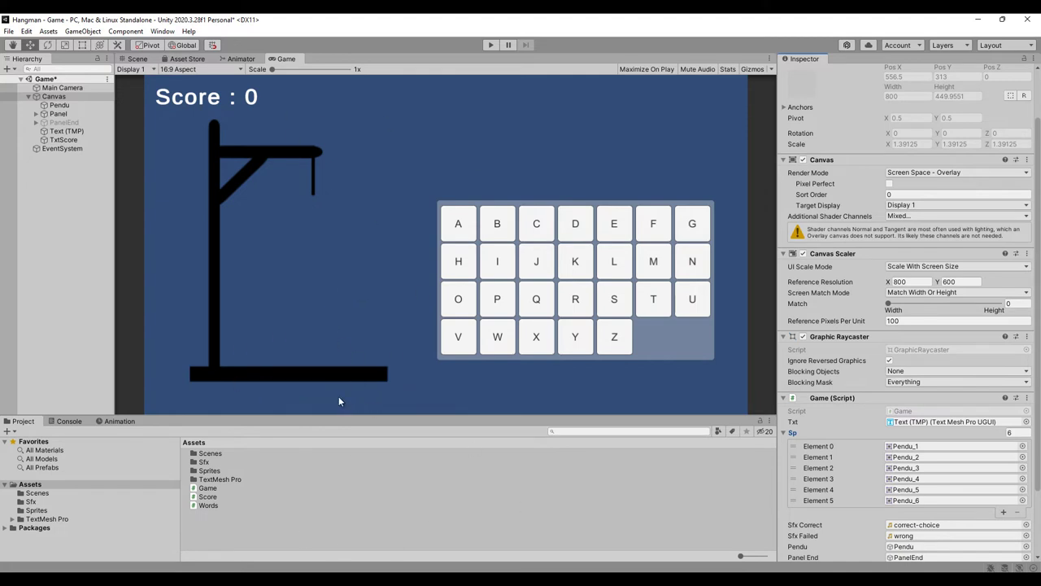
Declare a private Sprite initial field below the sprite array declaration
key("alt+Tab")
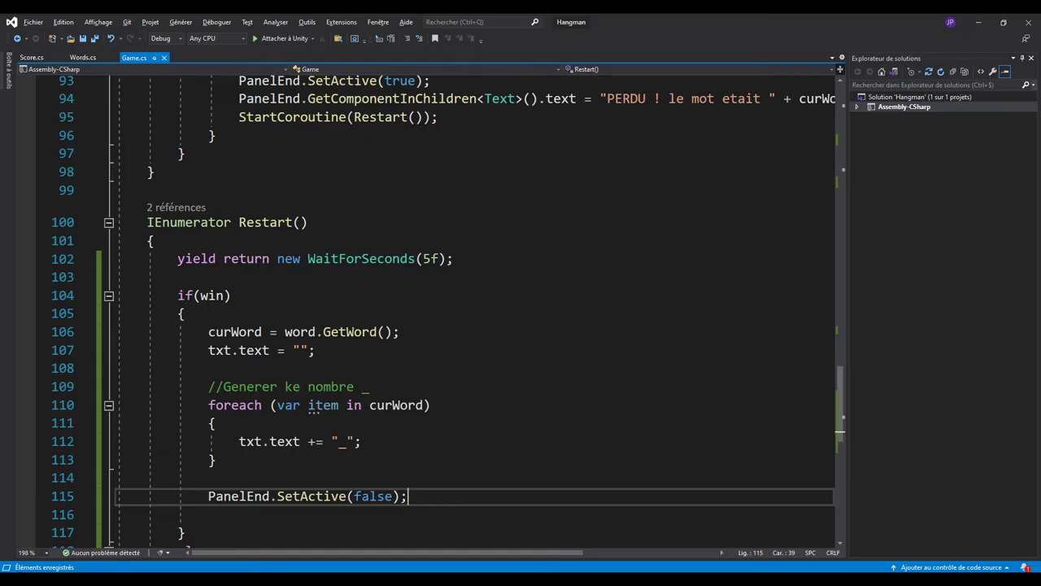
scroll(585, 238, "up", 9)
scroll(651, 284, "up", 15)
scroll(766, 360, "up", 5)
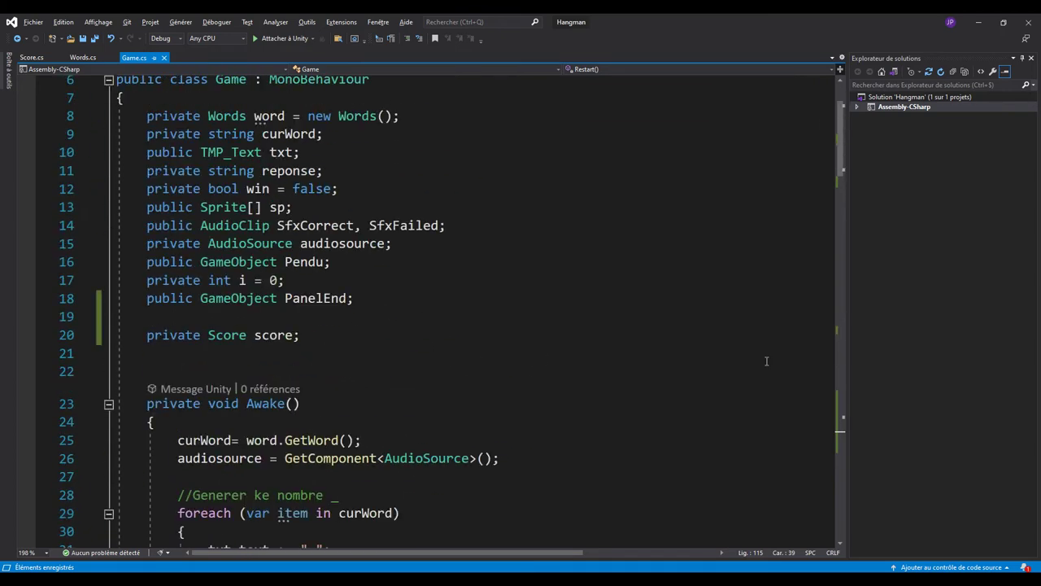
scroll(359, 359, "up", 2)
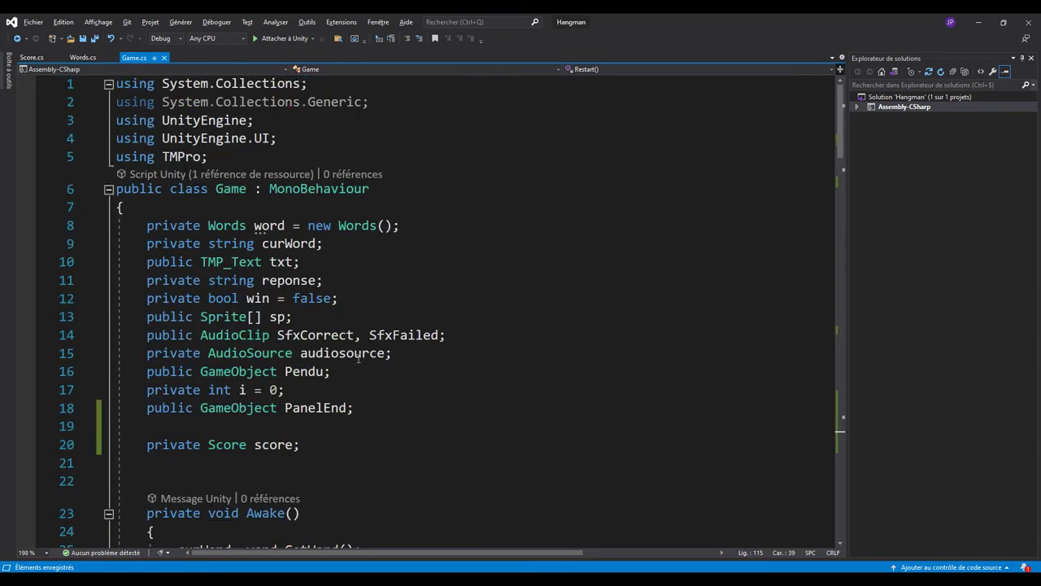
left_click(322, 310)
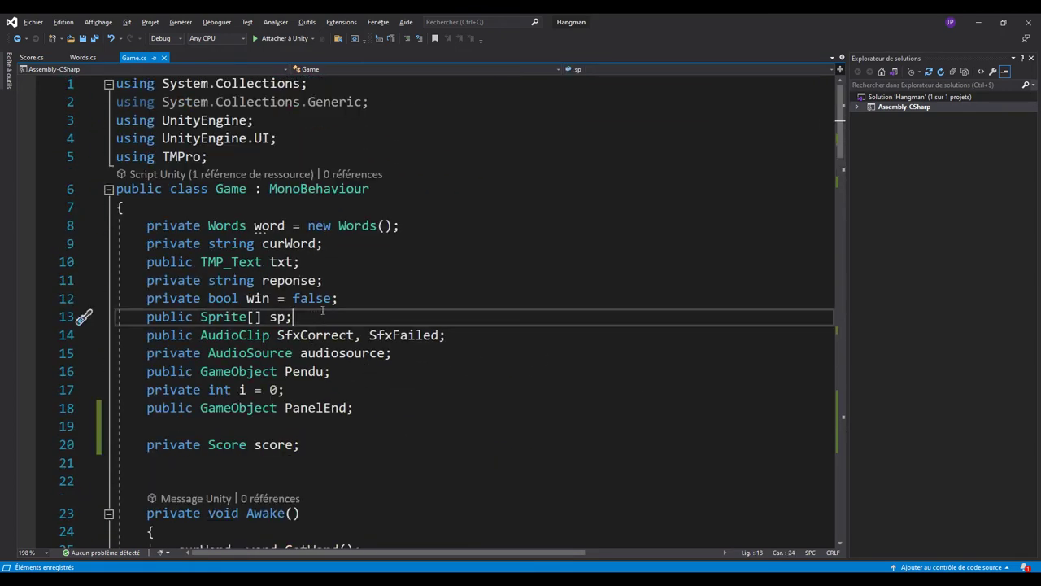
key("Return")
type("p")
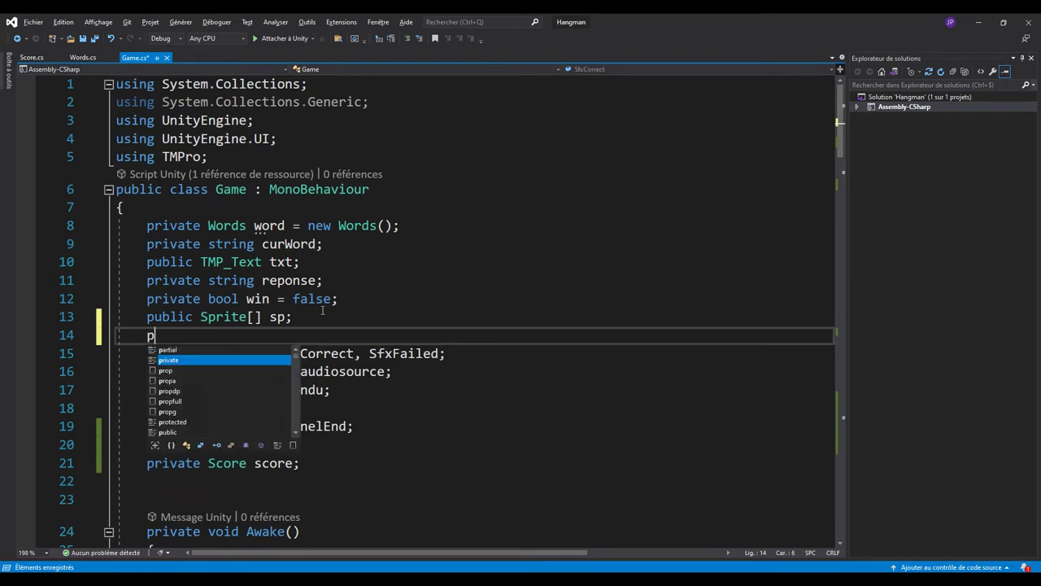
type("rivate ")
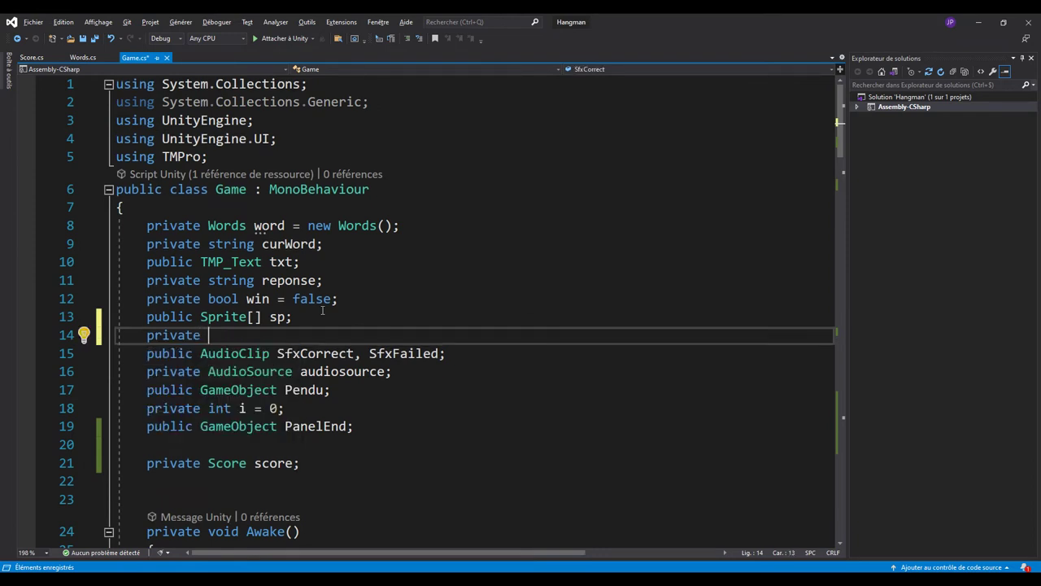
type("sprite ")
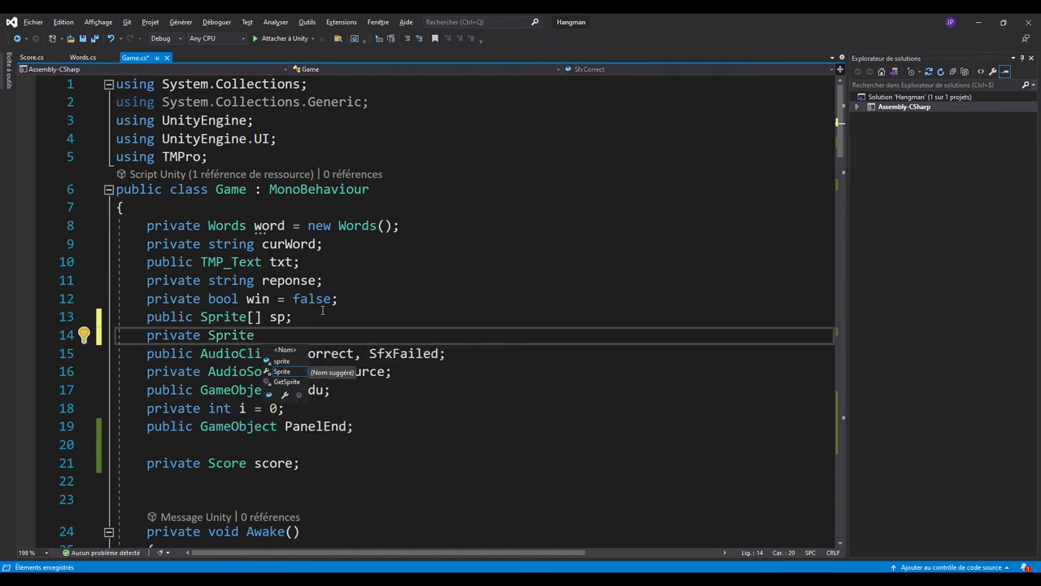
type("initial")
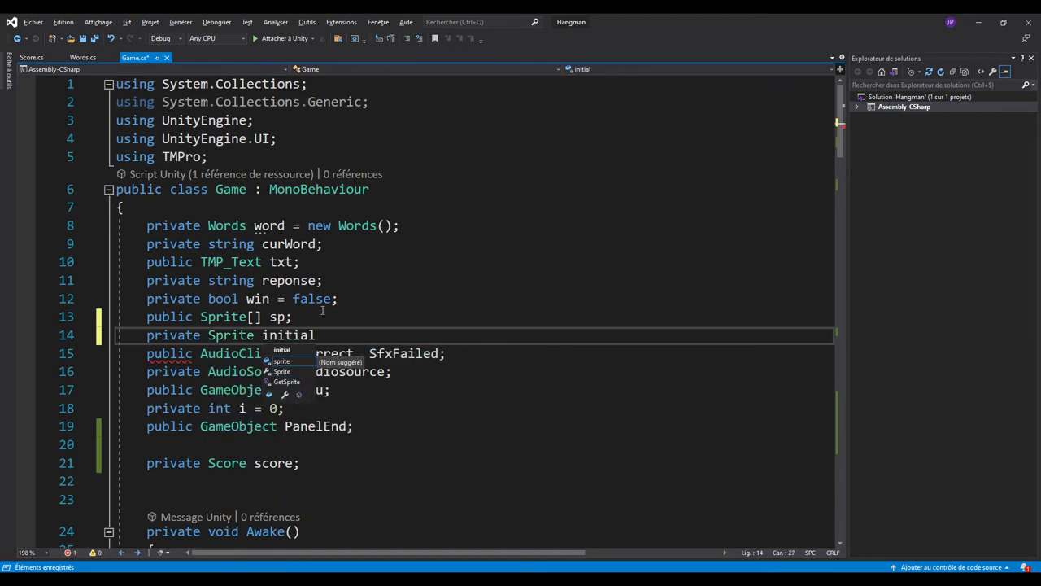
type(";")
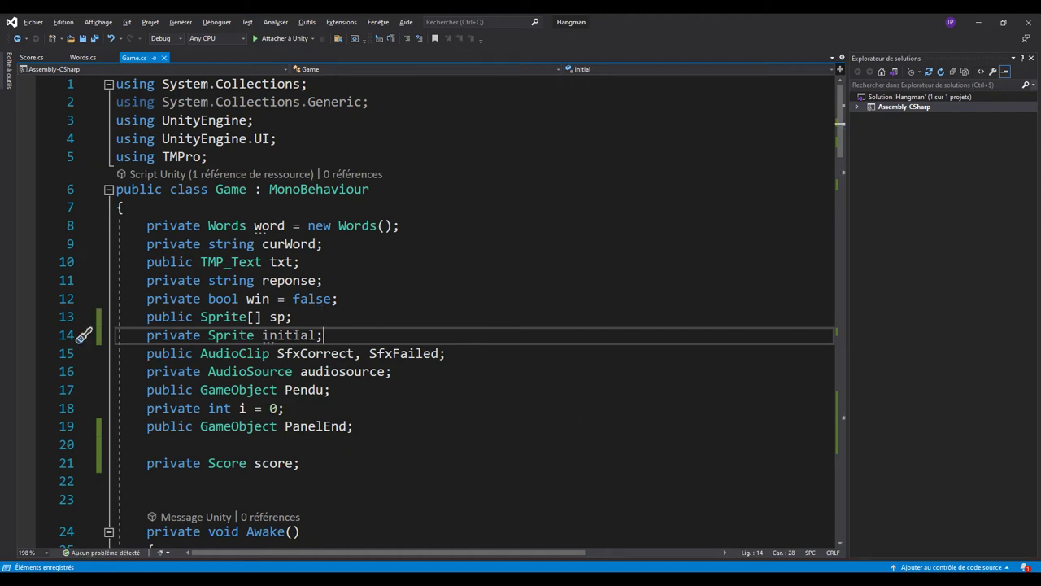
At the end of Awake, add initial = Pendu.GetComponent<Image>().sprite; and save Game.cs
scroll(308, 332, "down", 2)
scroll(308, 332, "down", 2)
scroll(308, 329, "down", 1)
scroll(309, 326, "down", 1)
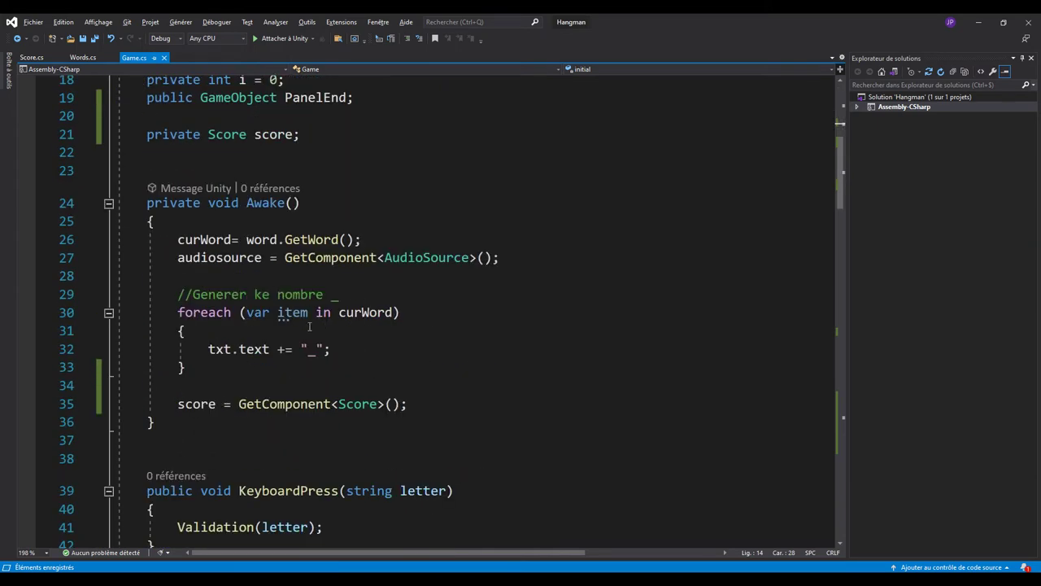
left_click(424, 410)
key("Return")
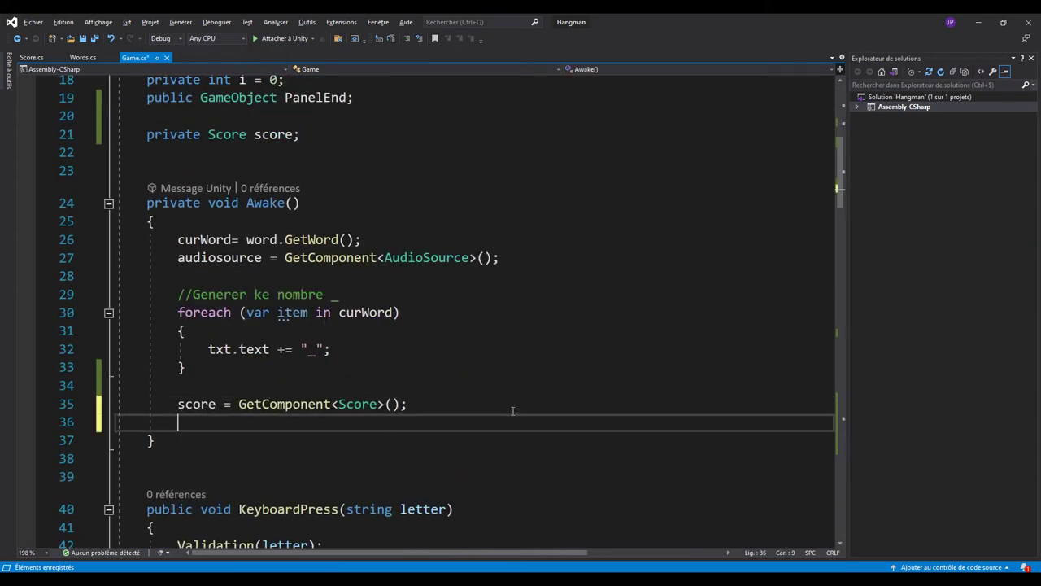
key("Return")
type("initial")
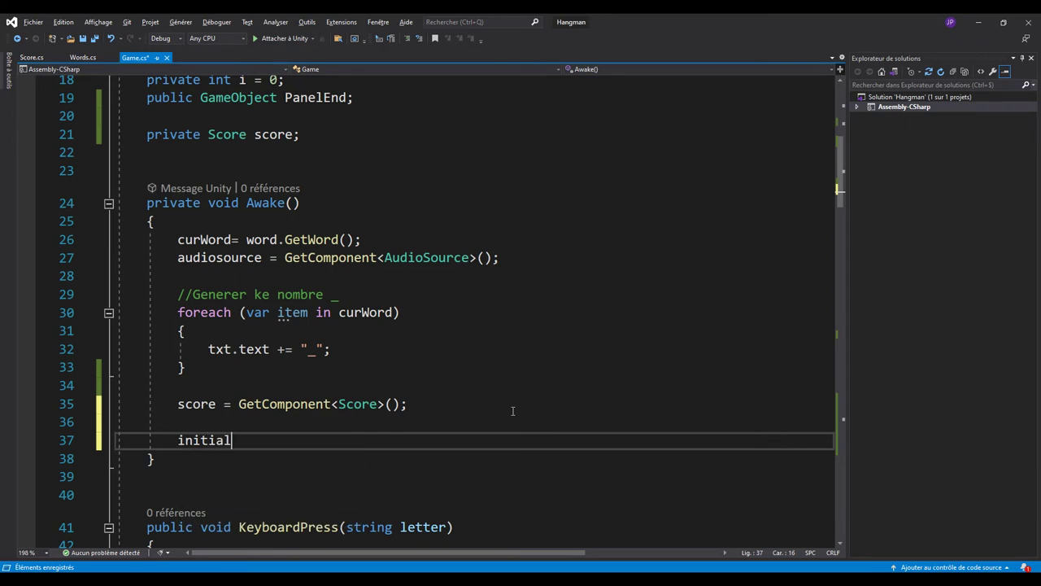
type(" = P")
type("endu.")
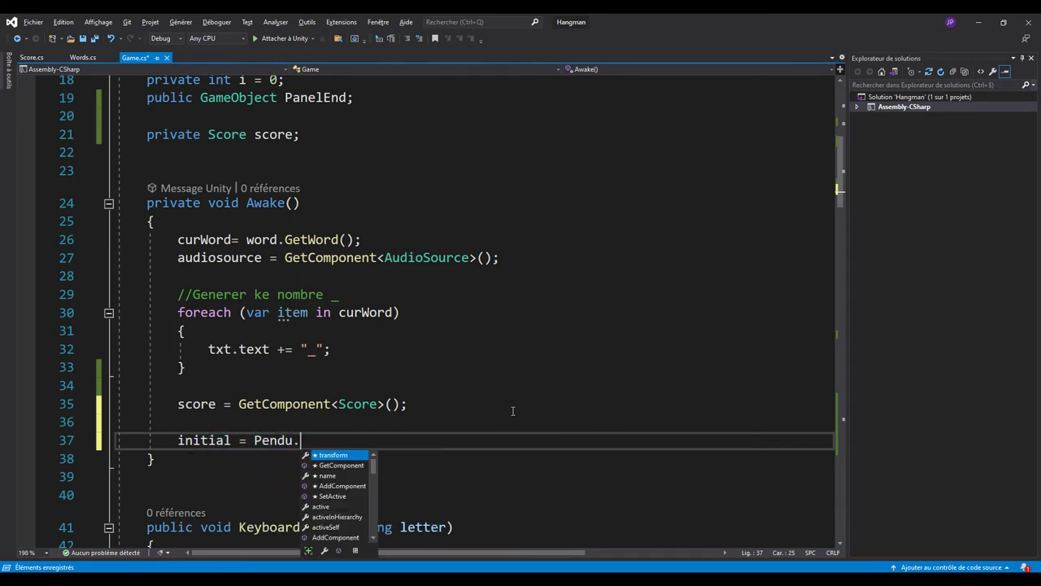
type("get<")
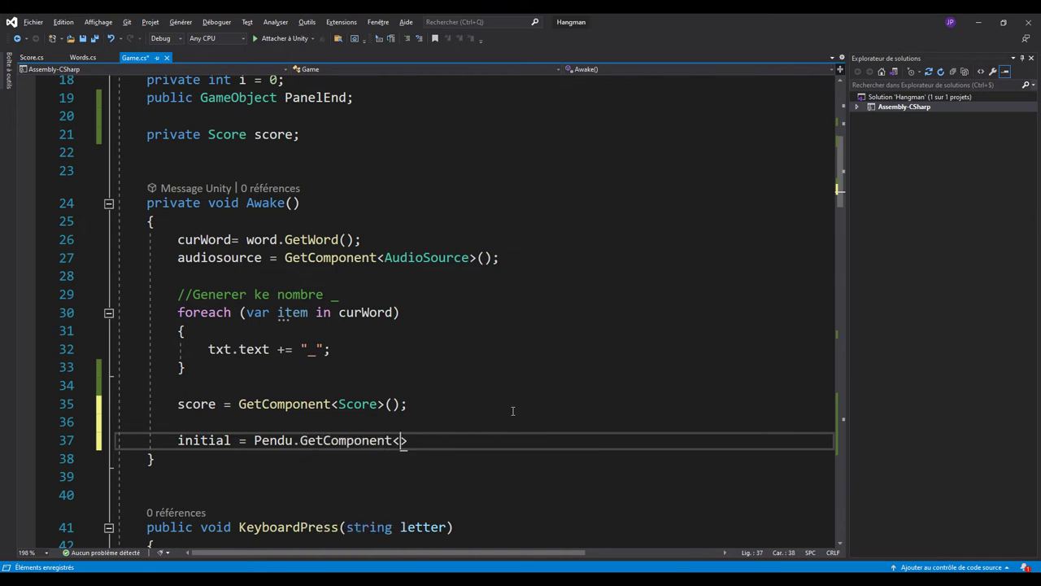
type("Im")
type(">")
type("().sprite")
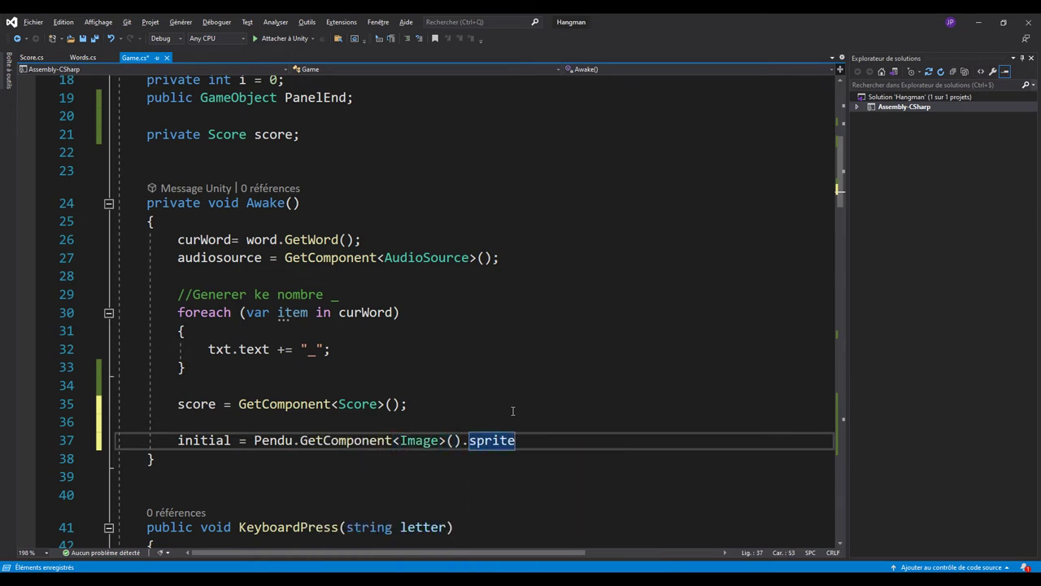
type(";")
key("ctrl+s")
double_click(205, 440)
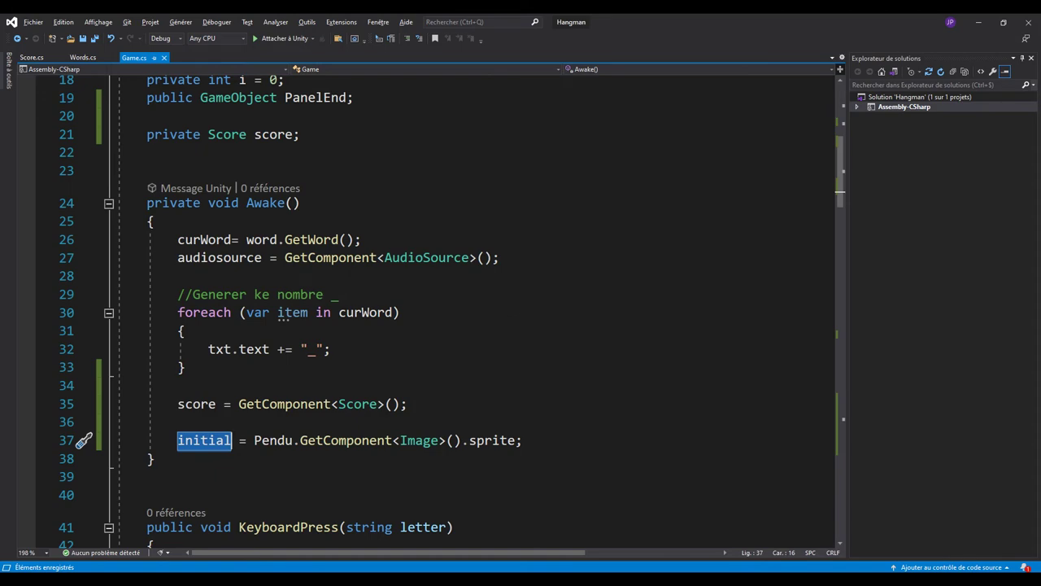
Scroll down the Game.cs editor to the IEnumerator Restart() method
scroll(570, 334, "down", 5)
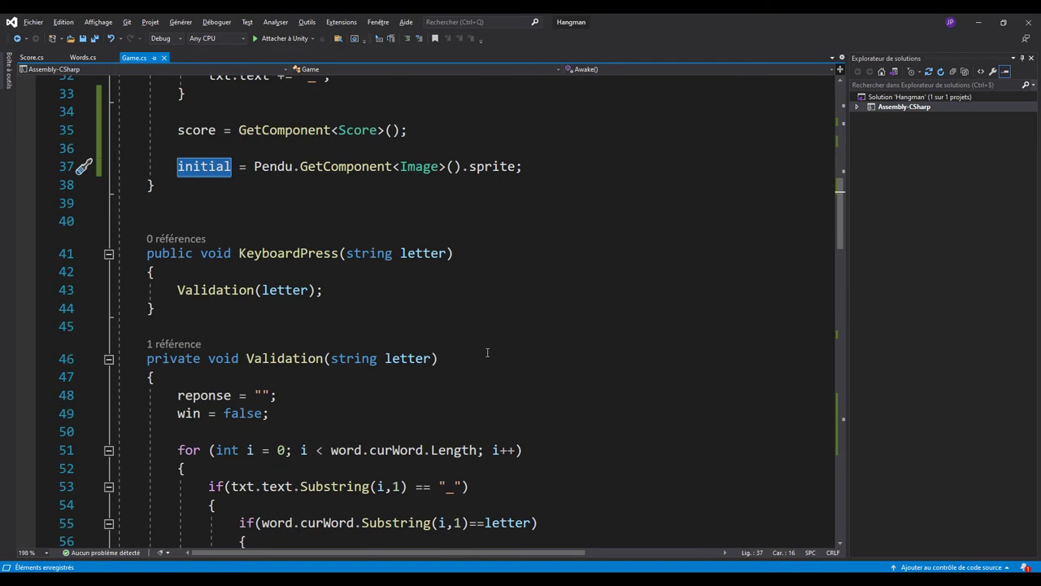
scroll(488, 353, "down", 7)
scroll(442, 342, "down", 6)
scroll(440, 344, "down", 5)
scroll(440, 343, "down", 3)
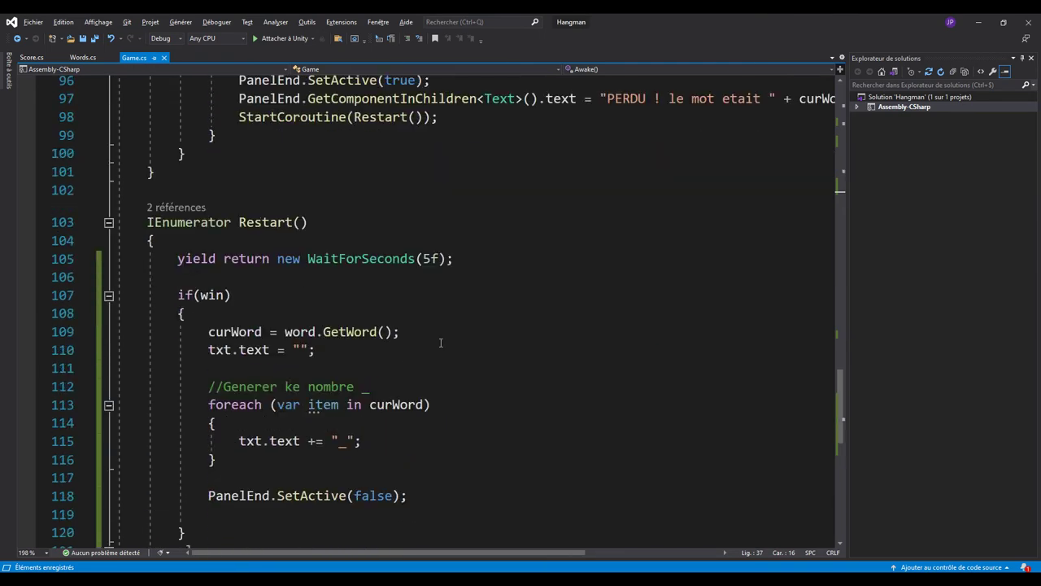
scroll(452, 365, "down", 2)
Below PanelEnd.SetActive(false);, add Pendu.GetComponent<Image>().sprite = initial; and save Game.cs
left_click(435, 386)
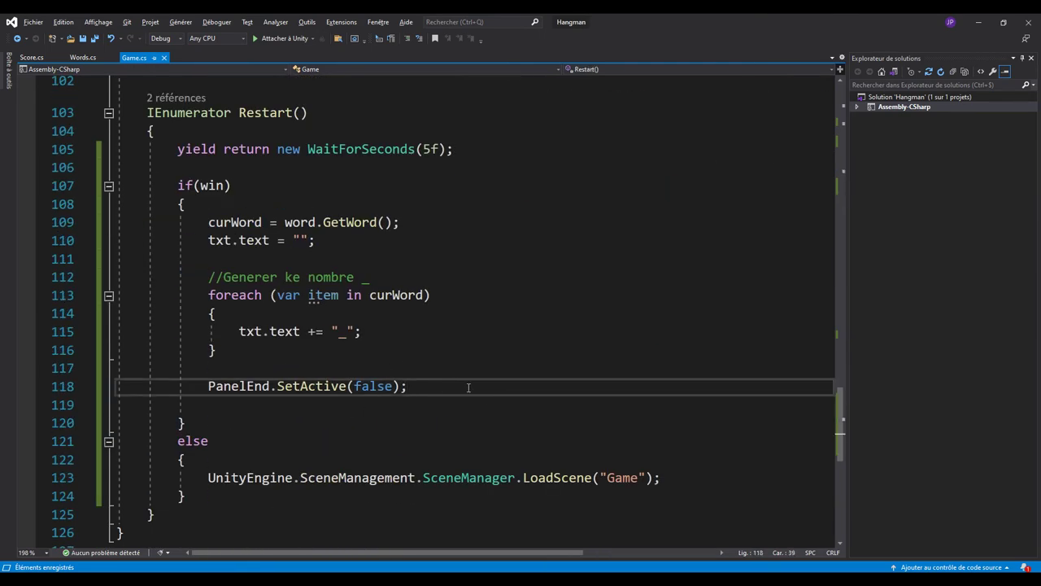
key("Return")
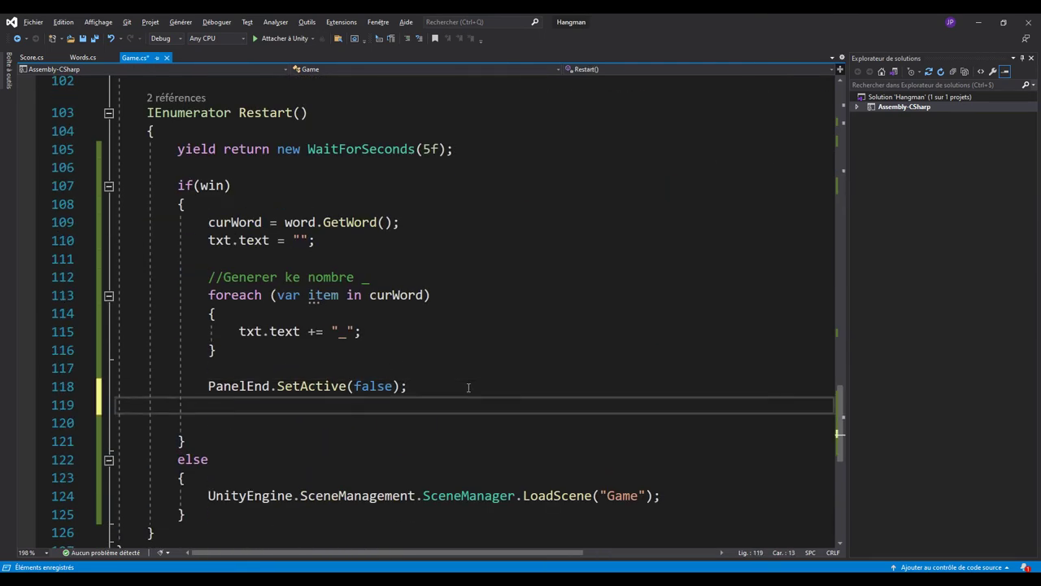
type("pend")
key("Tab")
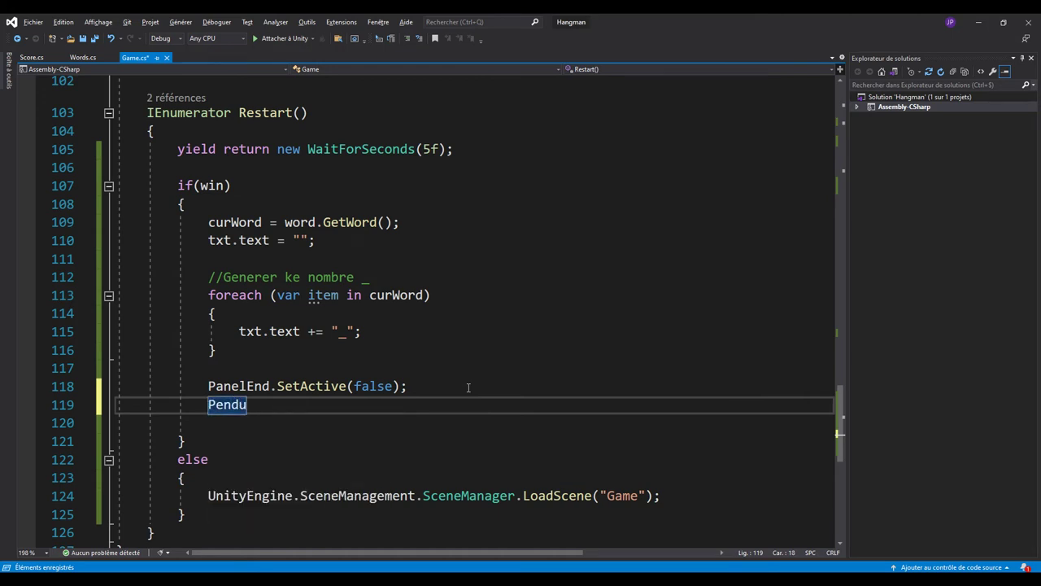
type(".")
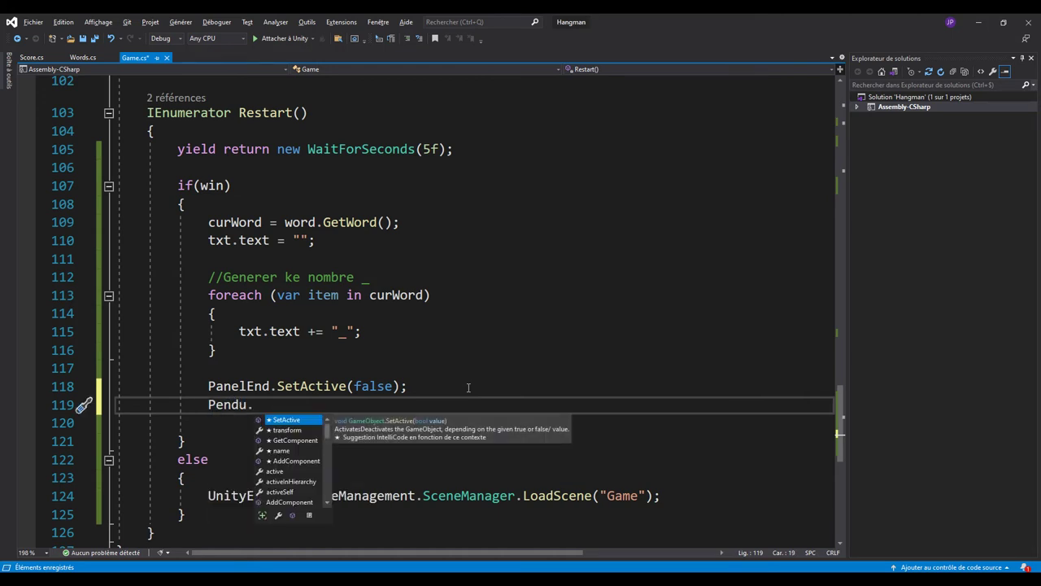
type("get")
key("Tab")
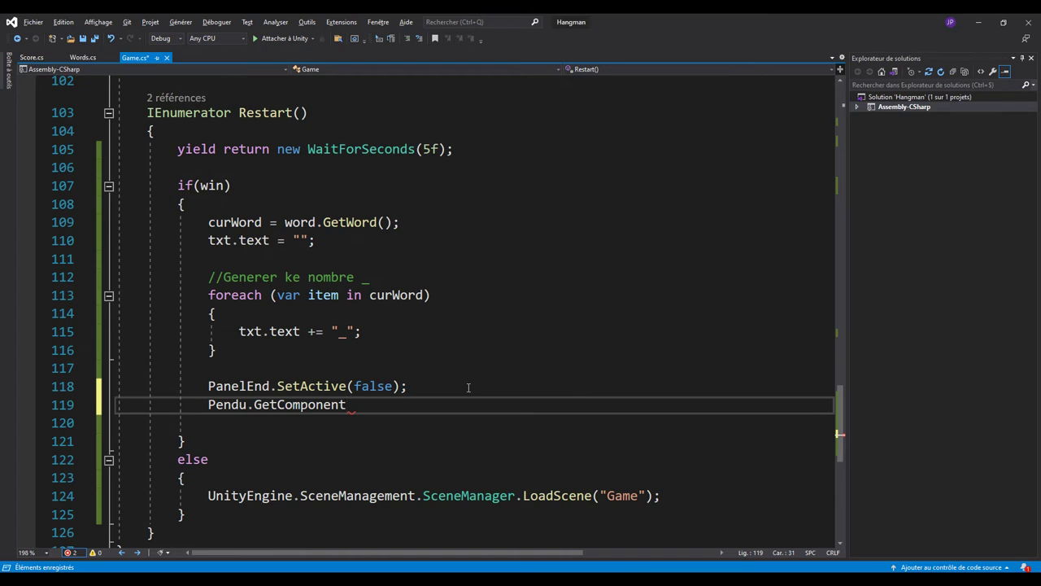
type("<I")
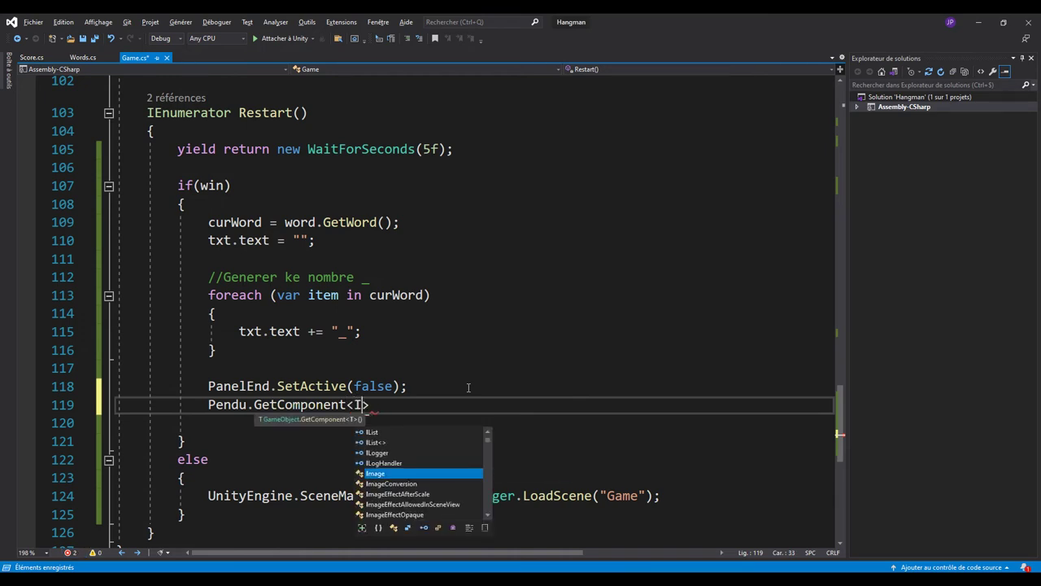
type("mage>().")
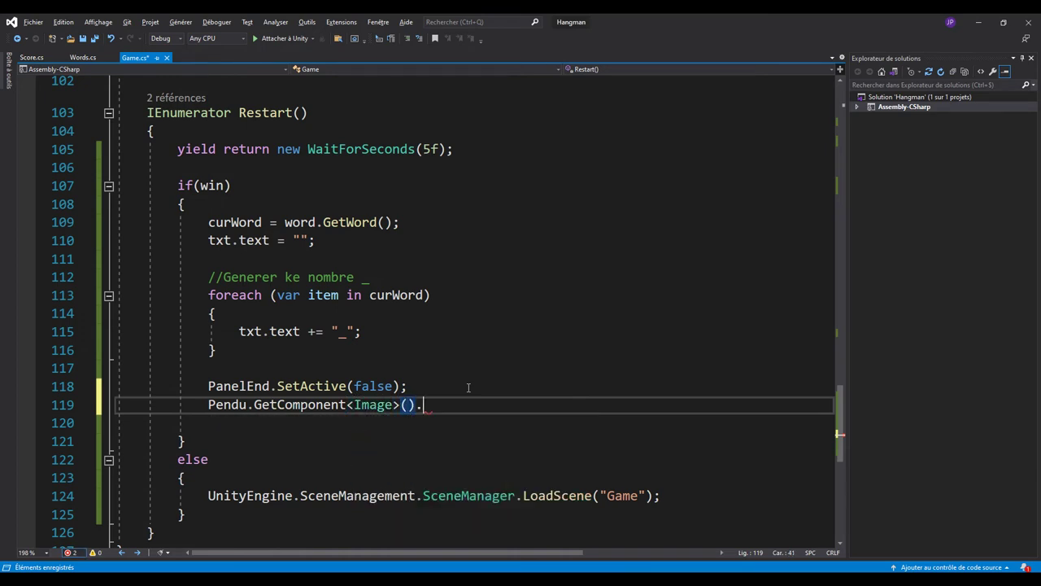
type("s")
key("Tab")
type("= initial")
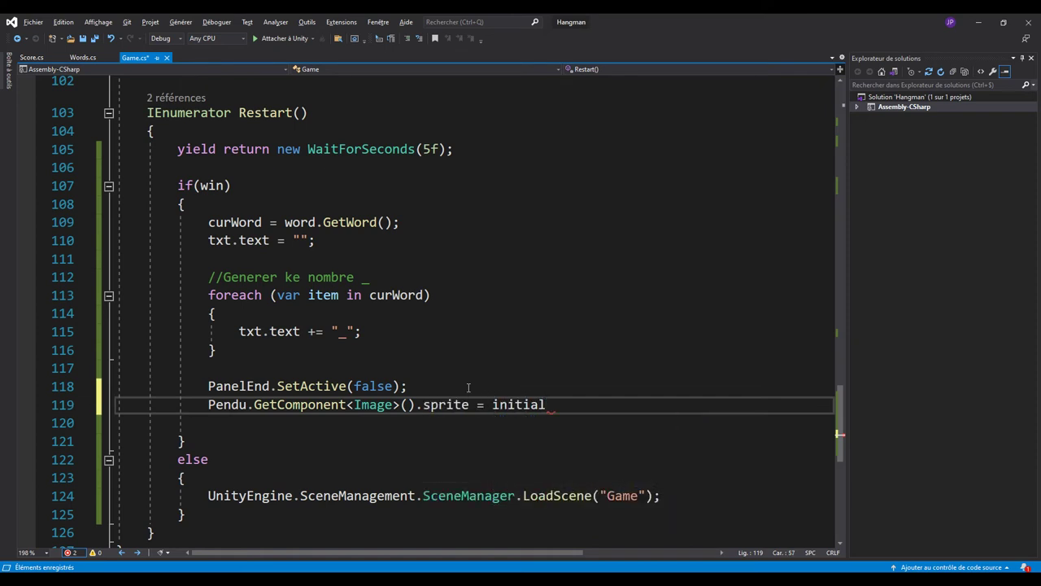
type(";")
key("ctrl+s")
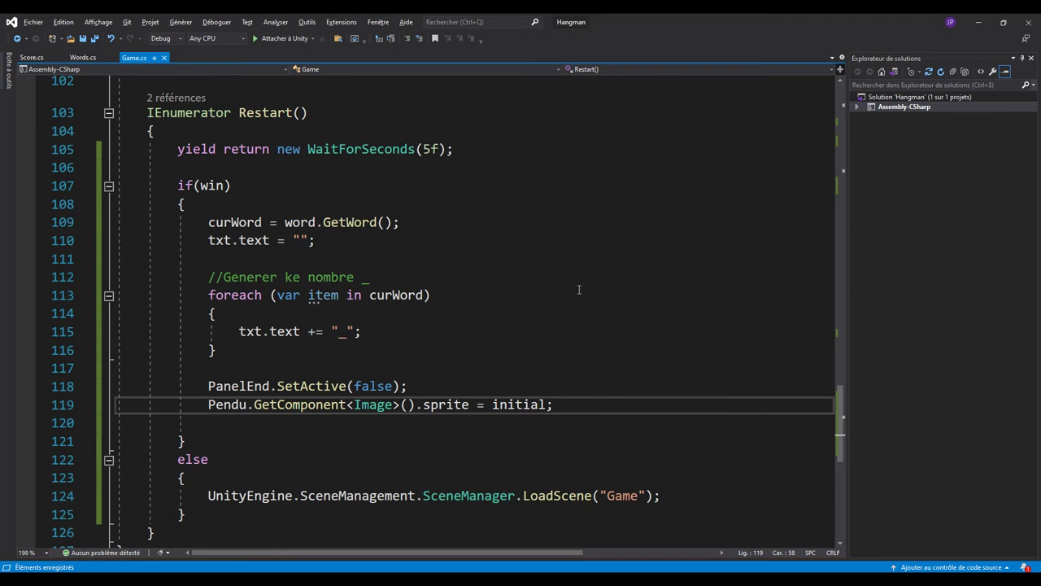
scroll(497, 286, "down", 1)
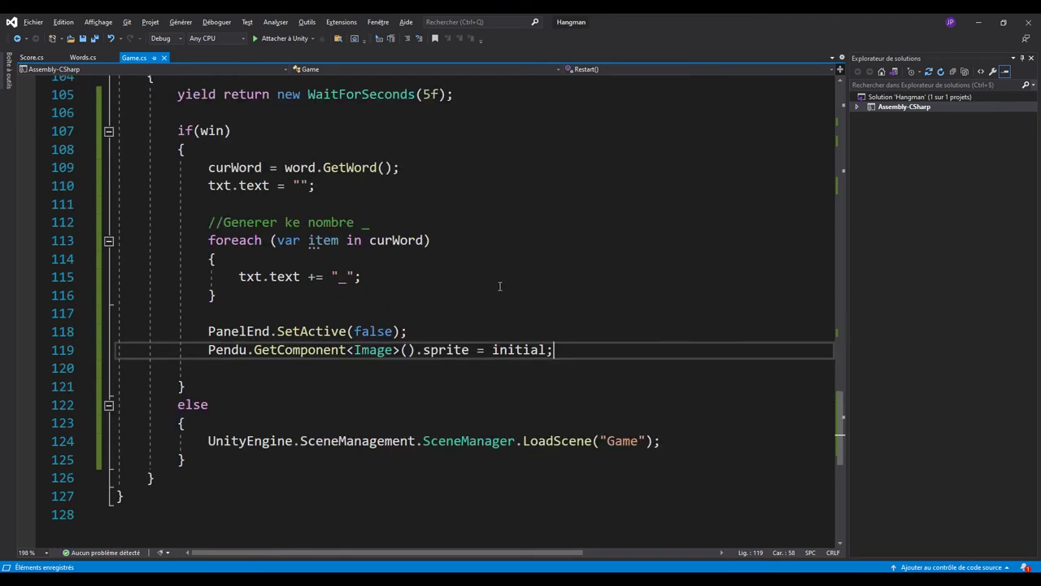
scroll(456, 317, "down", 1)
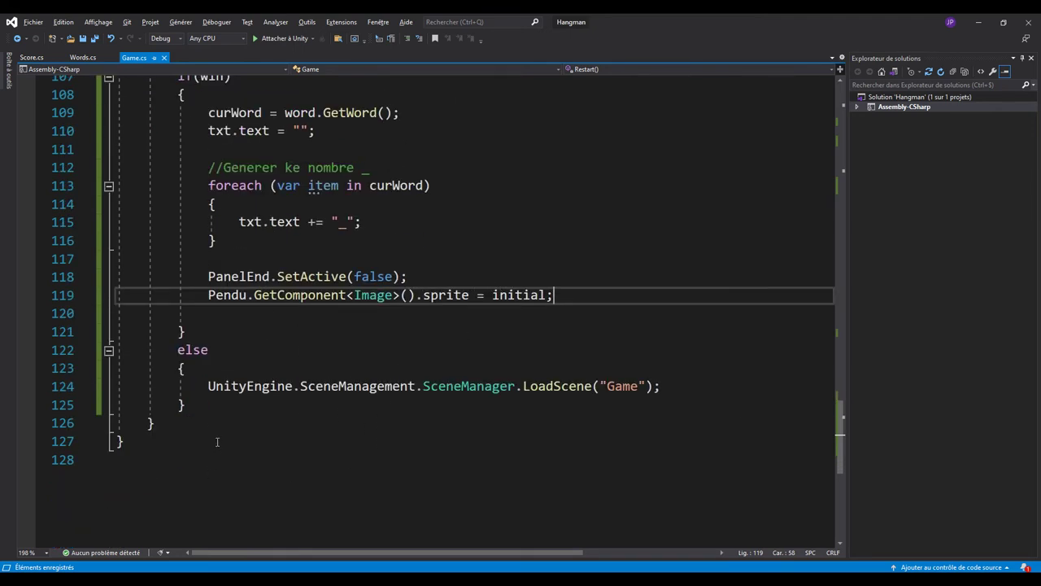
Add an empty void BtnInteractableOn() method with braces below Restart in Game.cs
left_click(191, 428)
key("Return")
key("Return")
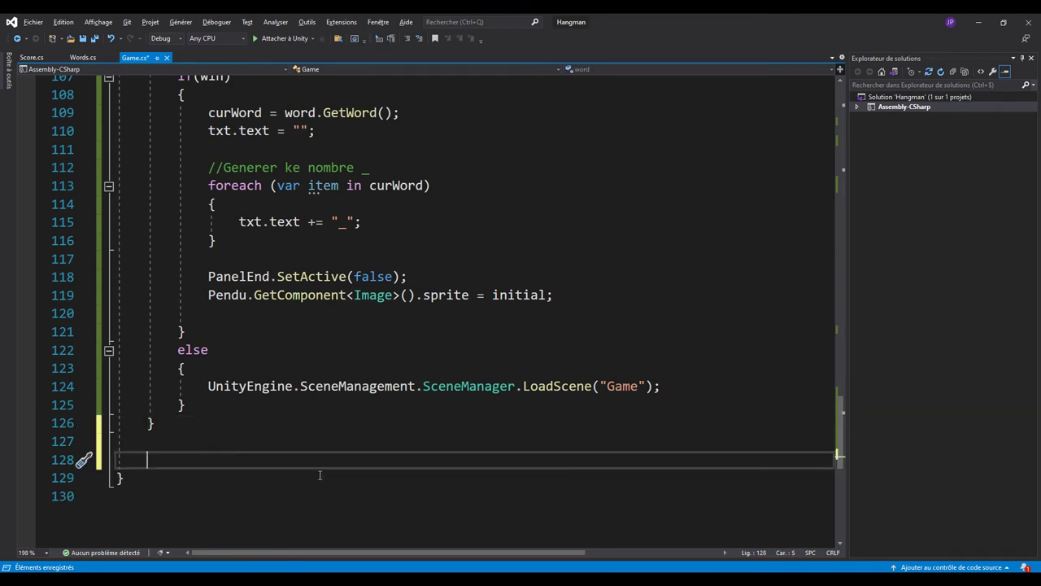
type("void ")
type("Btn")
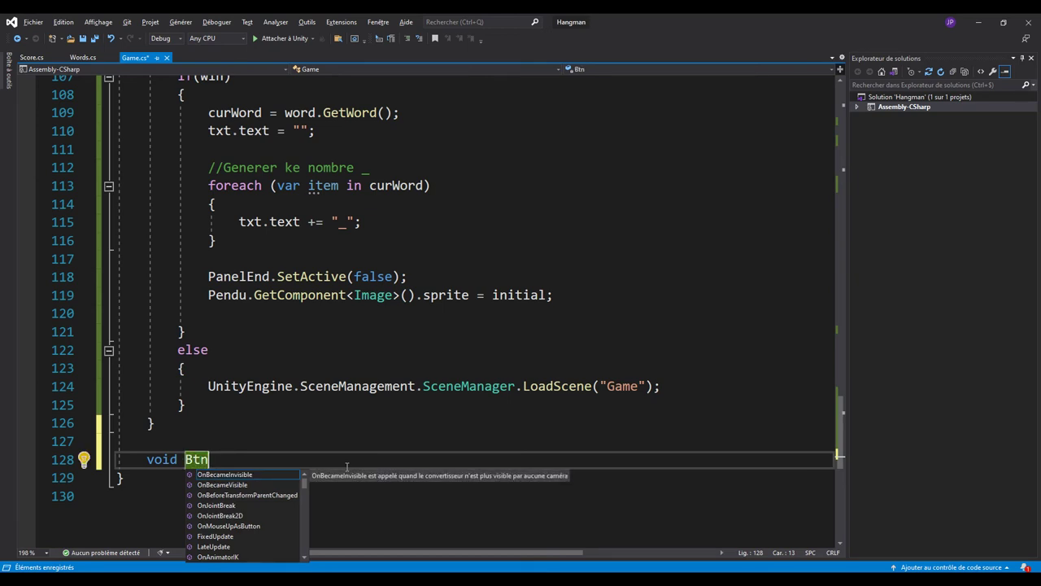
type("Intera")
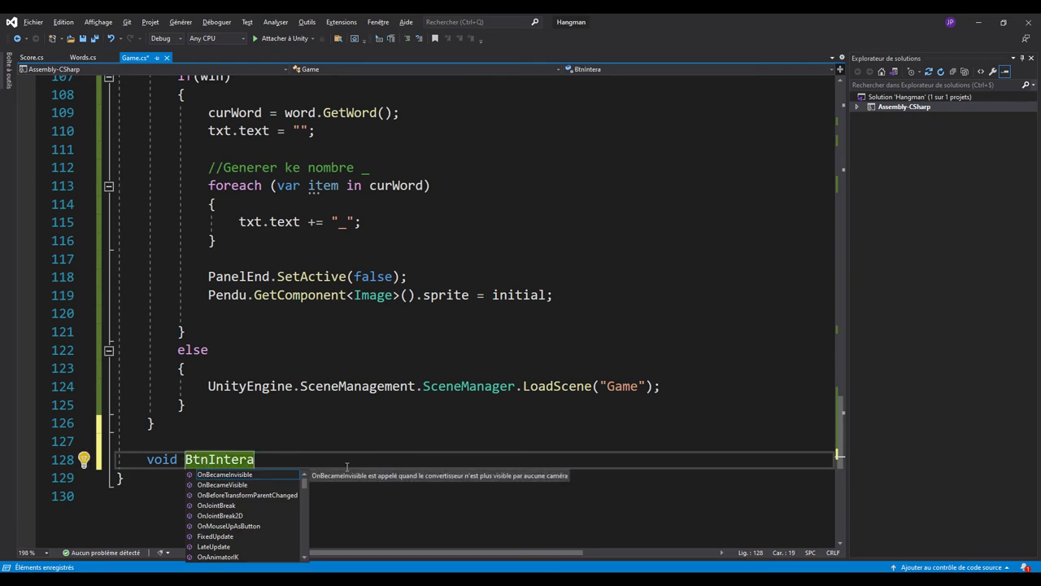
type("ctableO")
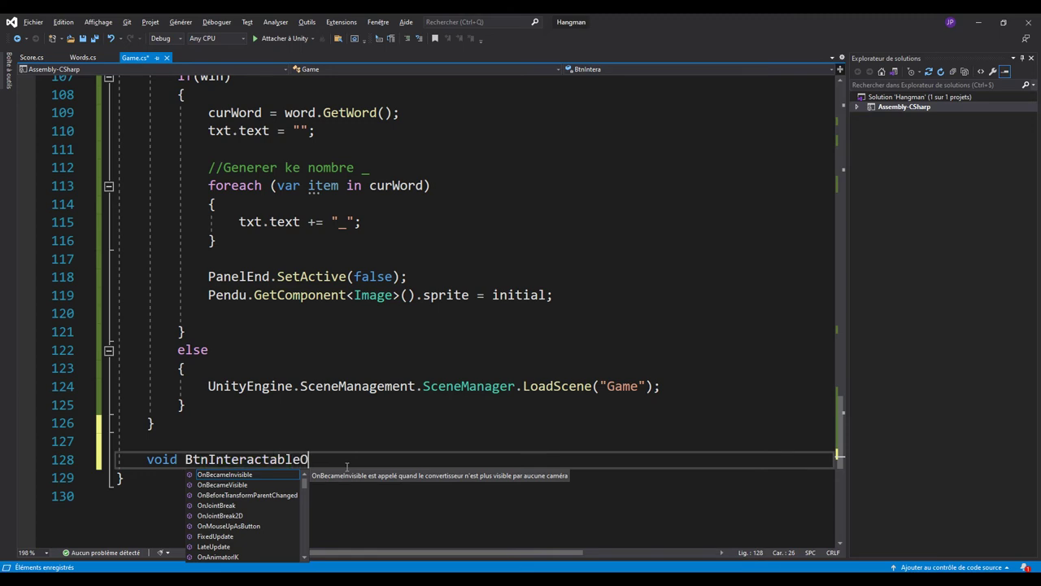
type("n()")
key("Return")
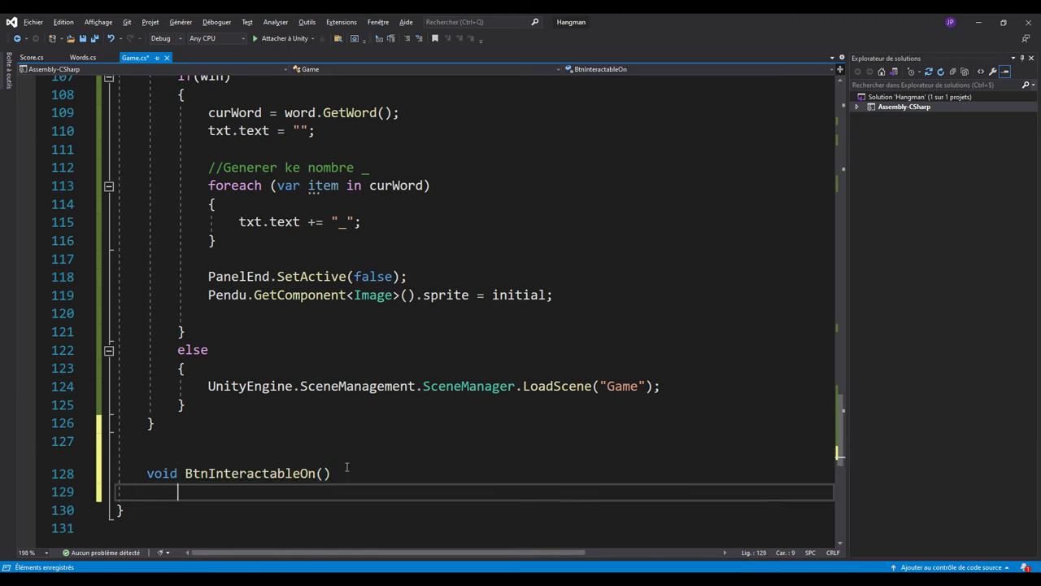
type("{")
key("Return")
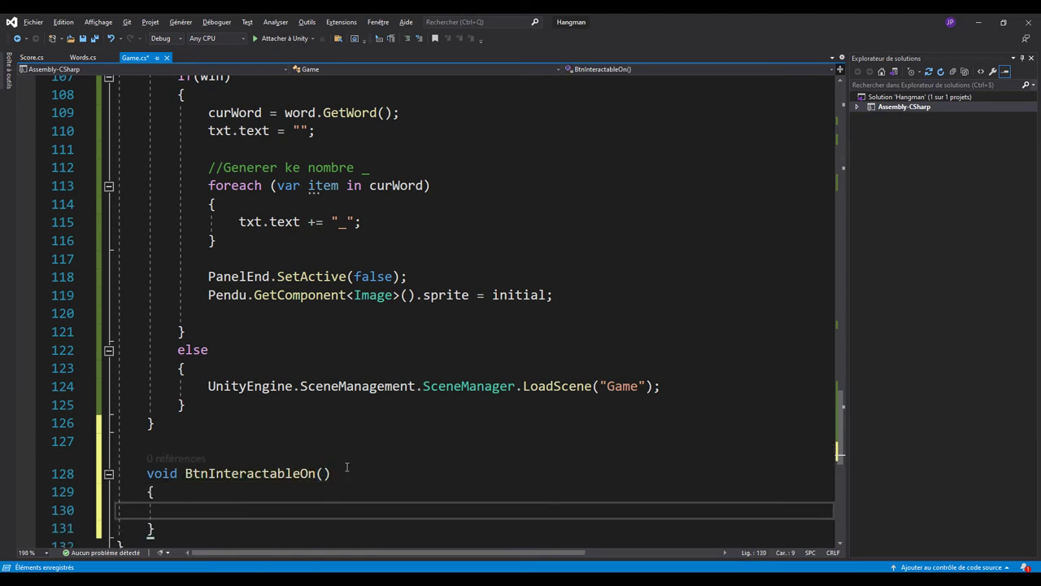
Inside it, declare Button[] btn = GameObject.FindObjectsOfType<Button>(); using IntelliSense completions
type("Bu")
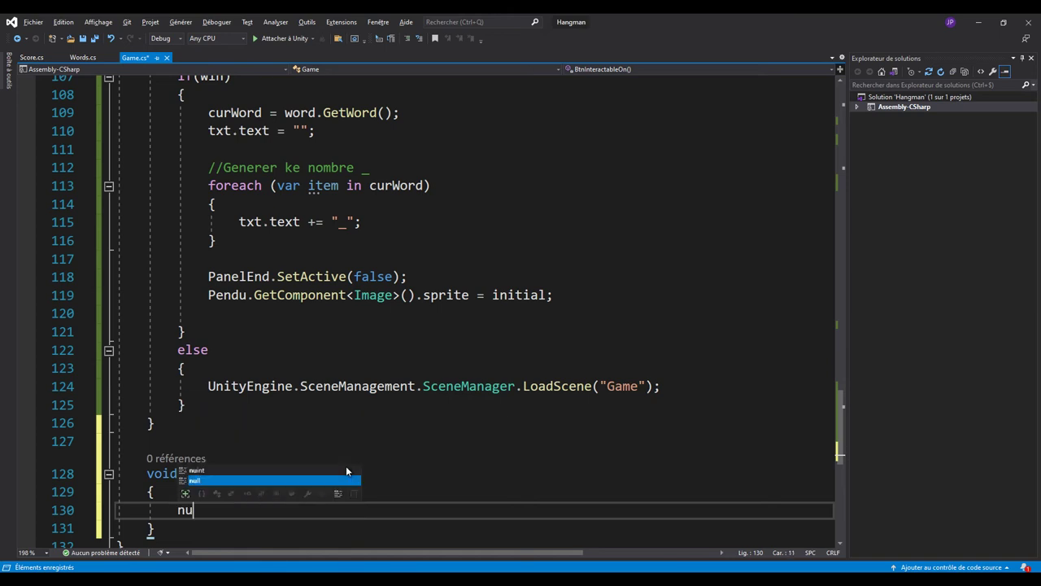
type("t")
key("BackSpace")
key("BackSpace")
key("BackSpace")
type("b")
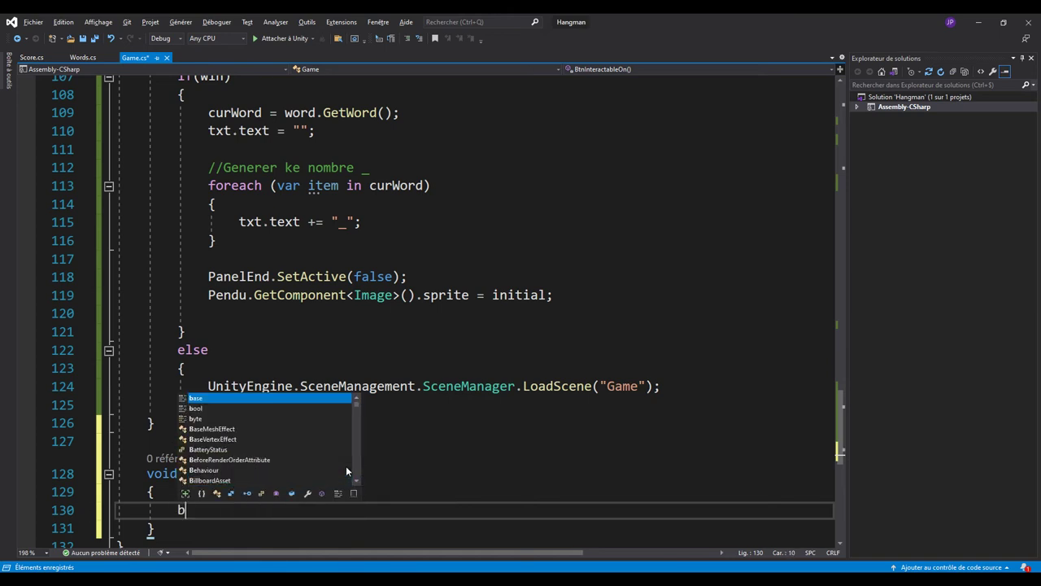
type("ut")
key("Tab")
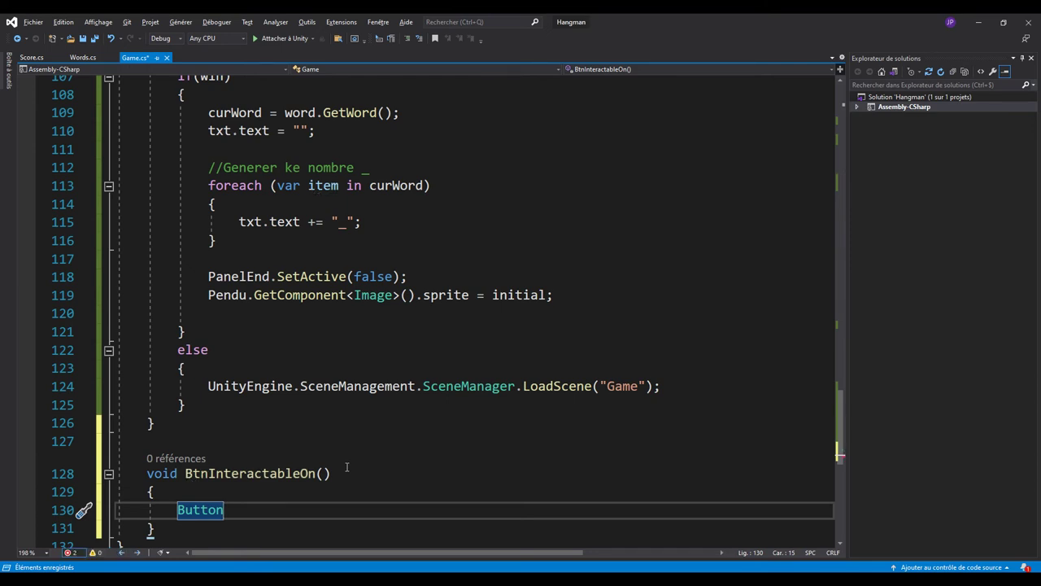
type("[]")
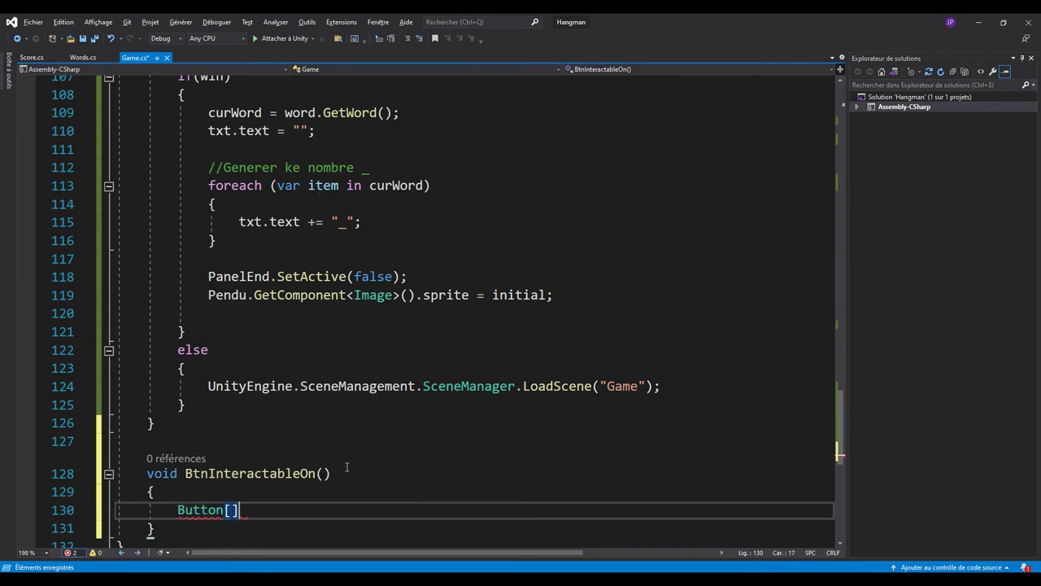
type(" btn")
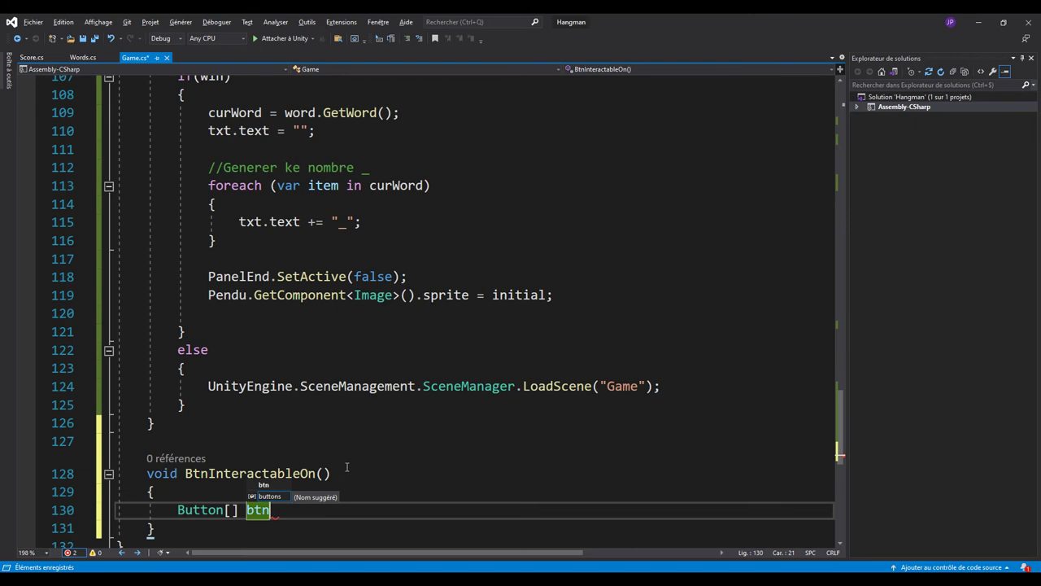
type(" = G")
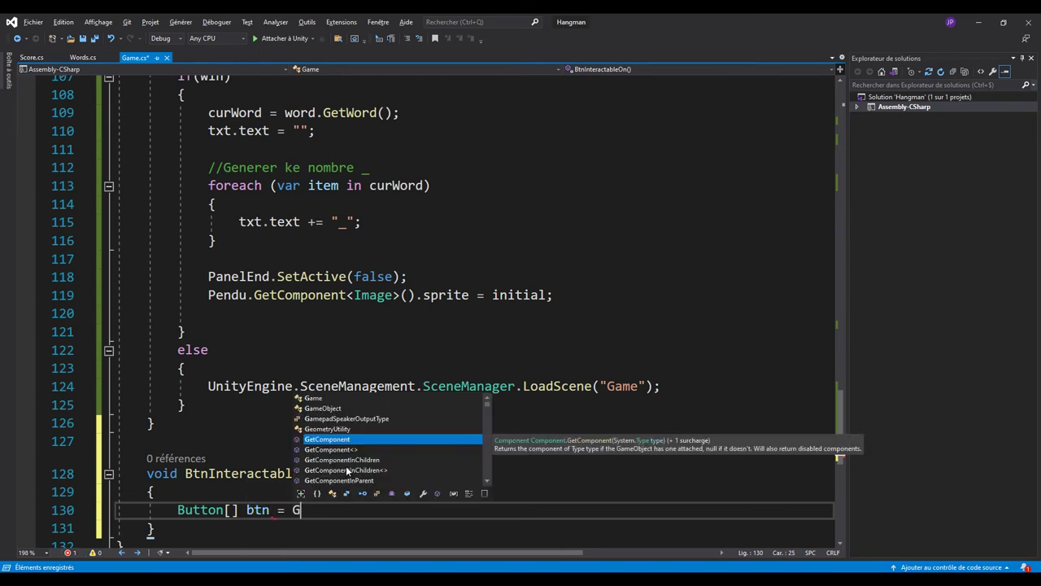
type("ameob")
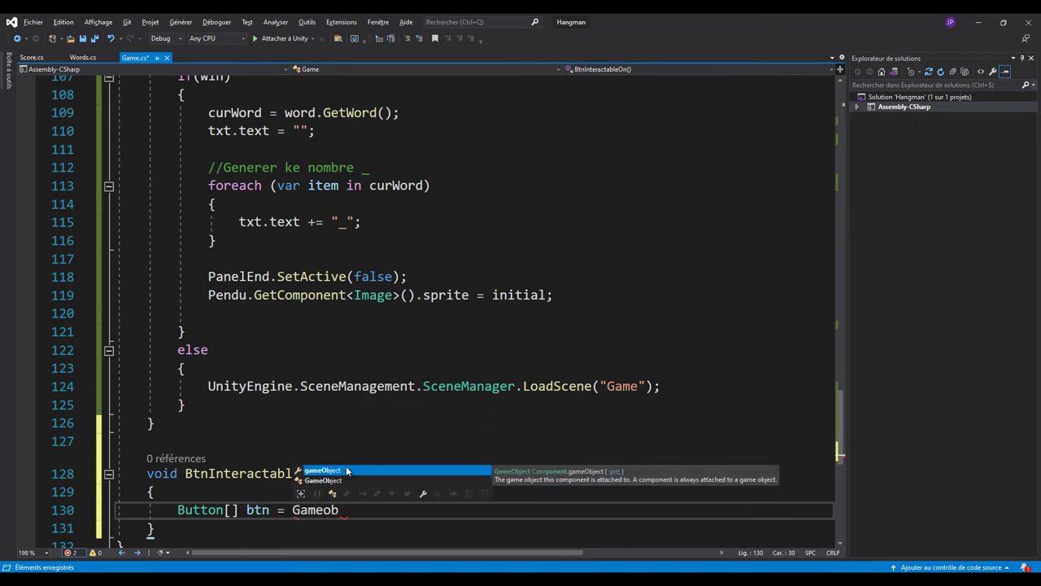
key("Down")
key("Tab")
type(".f")
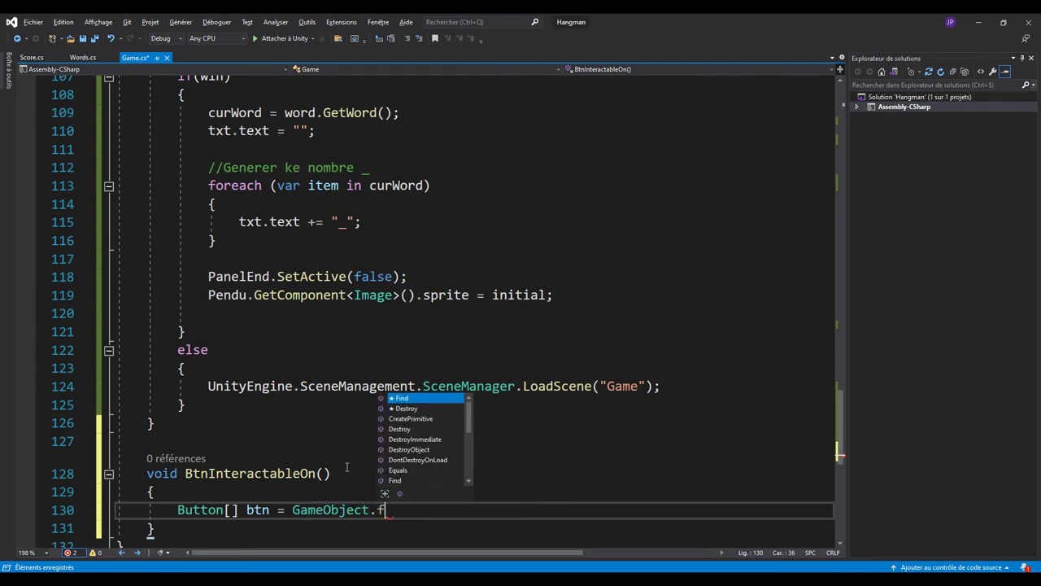
type("ind")
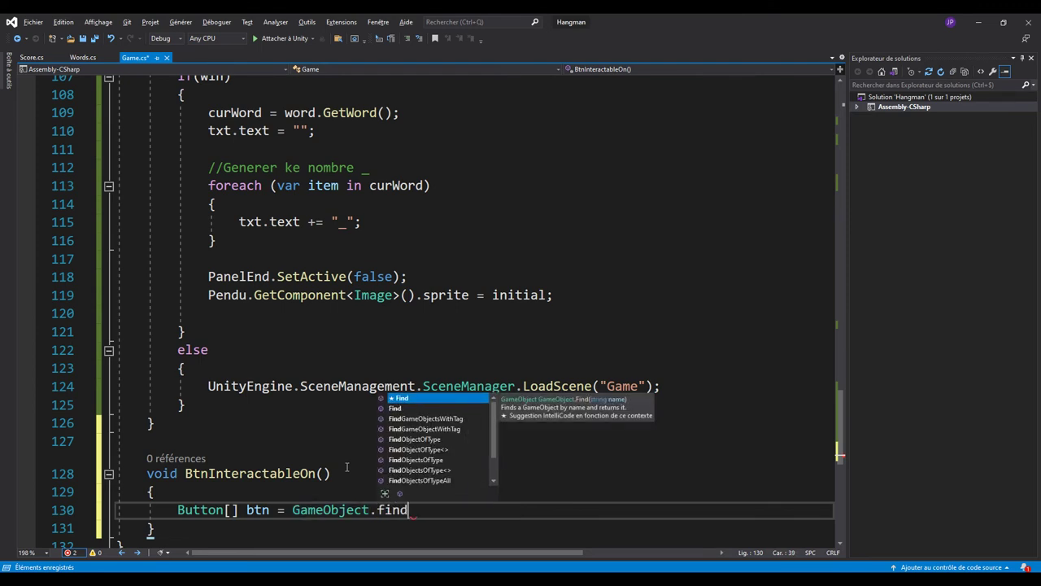
type("ob")
key("Down")
key("Down")
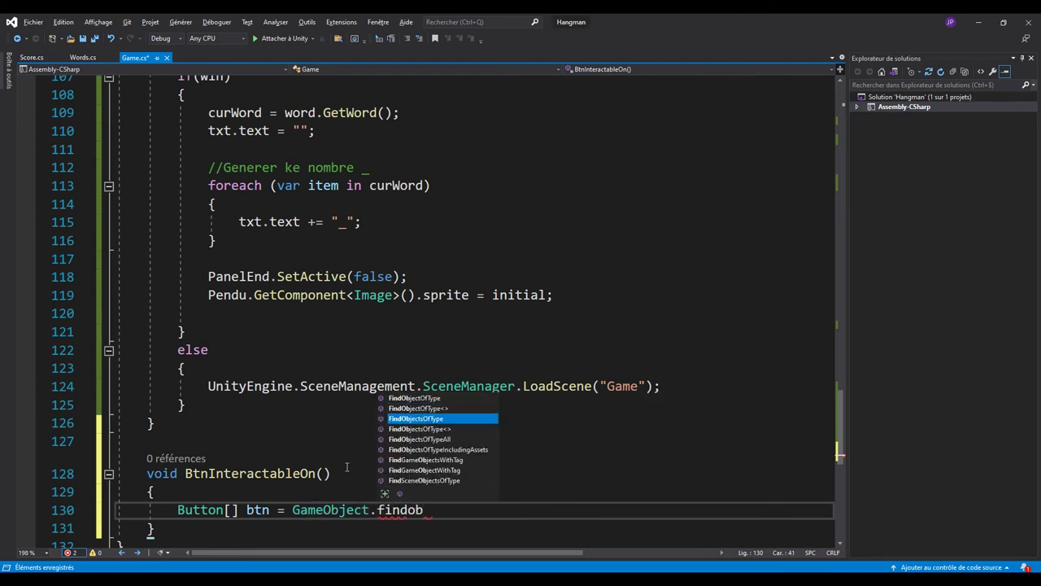
key("Down")
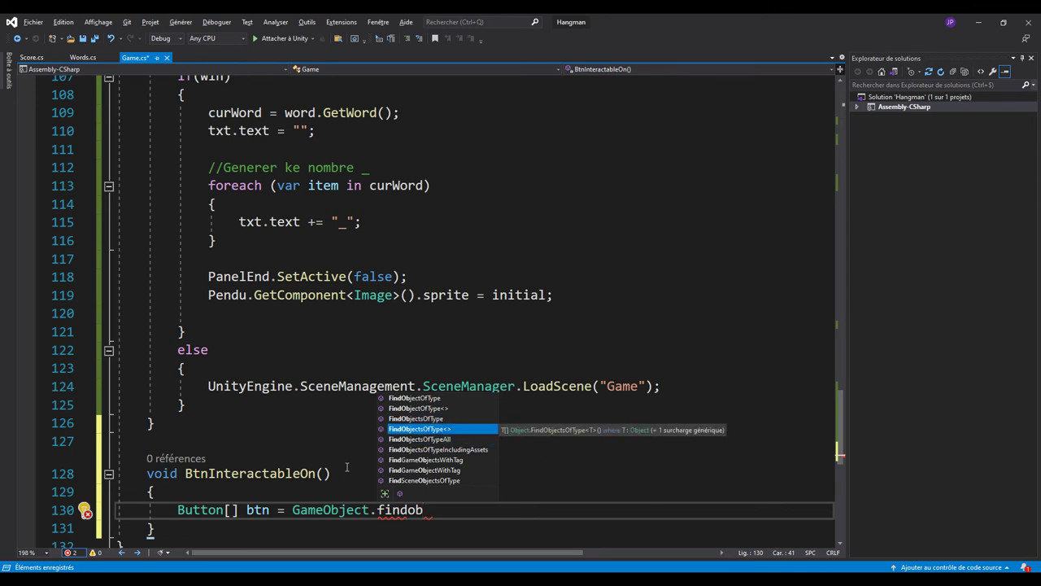
key("Tab")
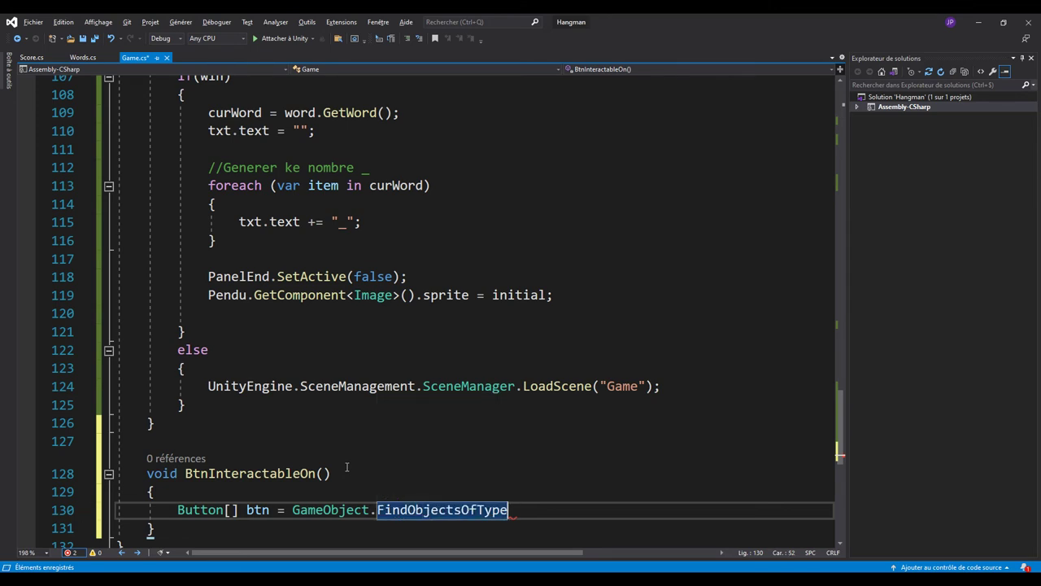
type("<Butoo>")
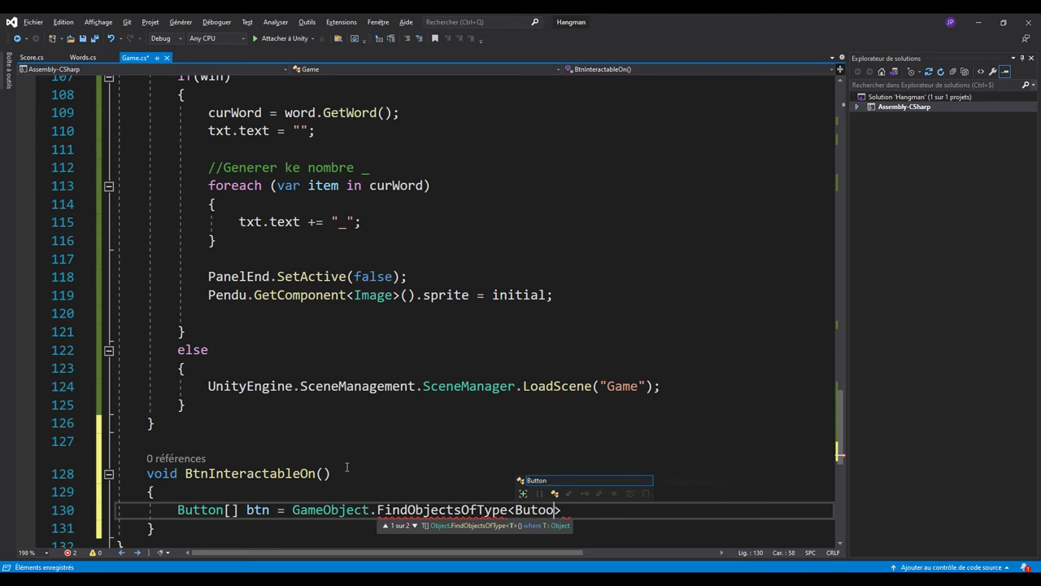
key("BackSpace")
key("BackSpace")
key("Tab")
type(">")
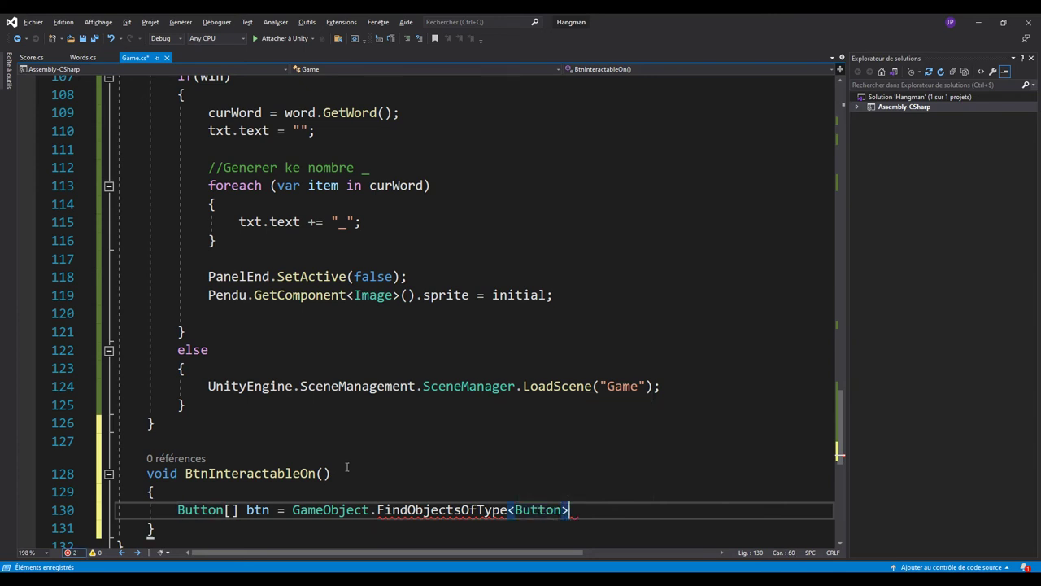
type("();")
scroll(656, 274, "down", 1)
scroll(656, 274, "down", 1)
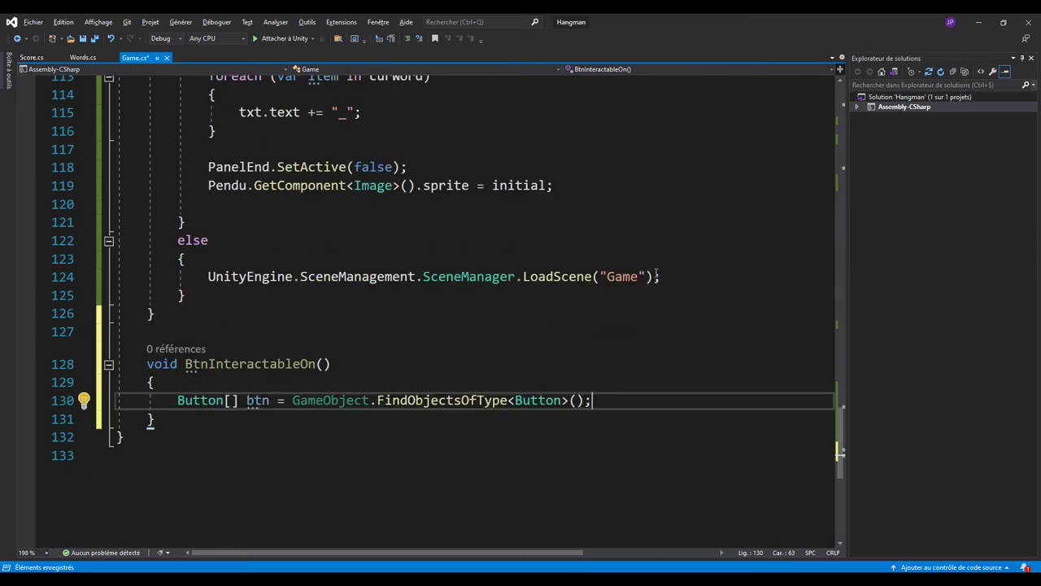
Add a foreach loop over btn that sets item.interactable = true
left_click(457, 401)
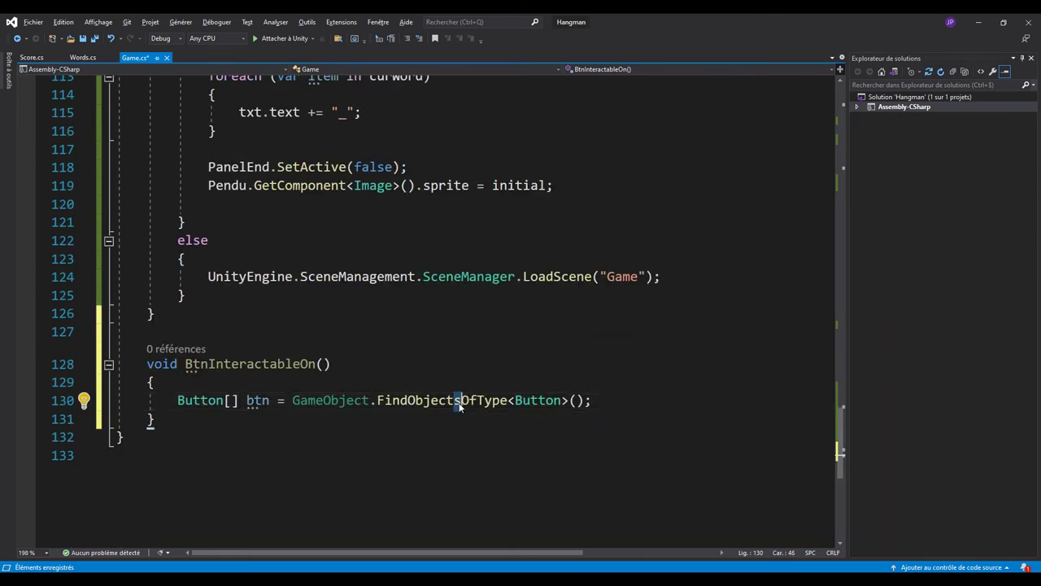
key("End")
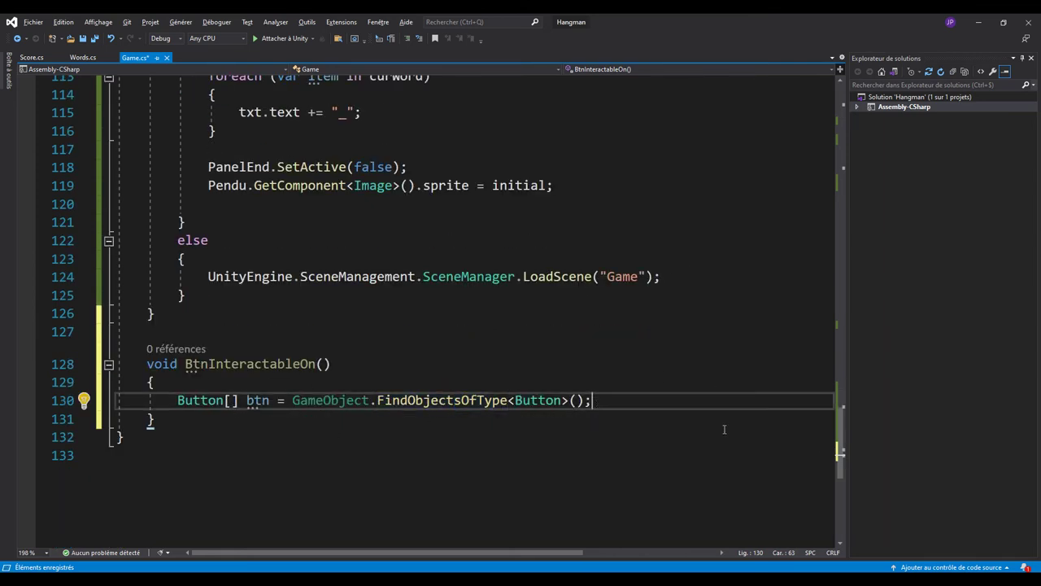
key("Return")
key("Return")
type("f")
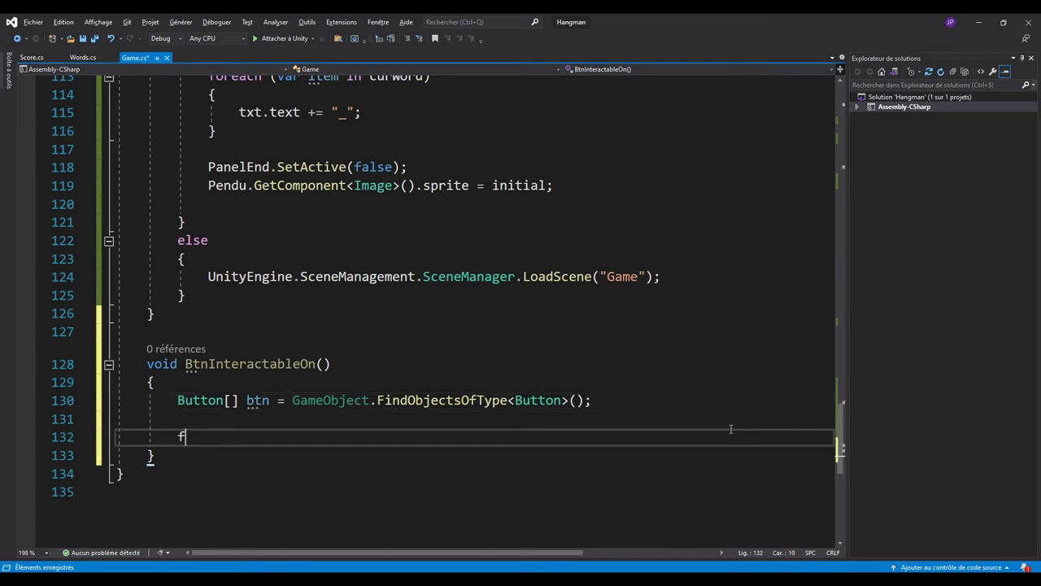
type("or")
key("Down")
key("Tab")
key("Tab")
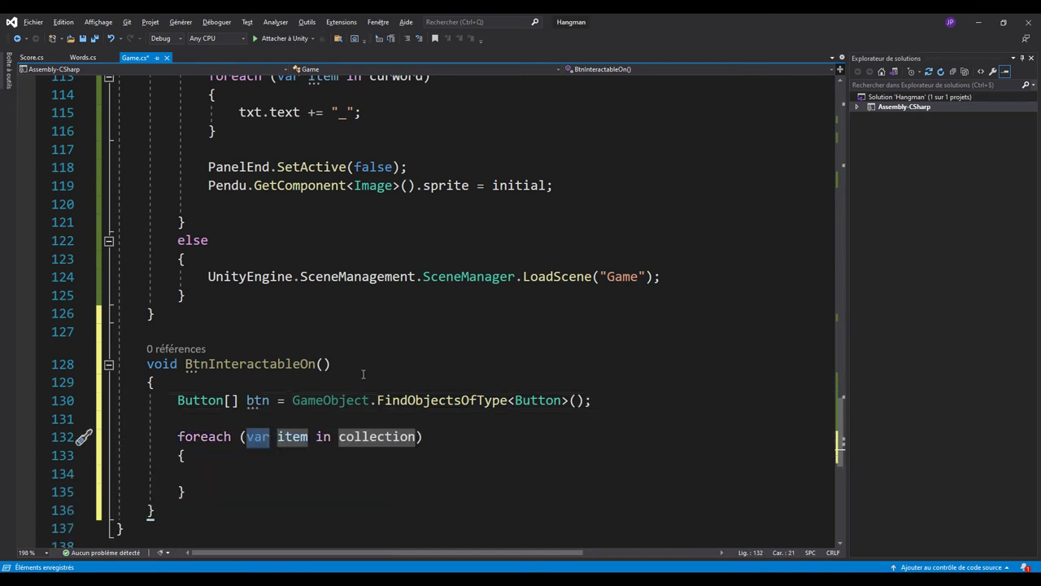
key("Tab")
key("Tab")
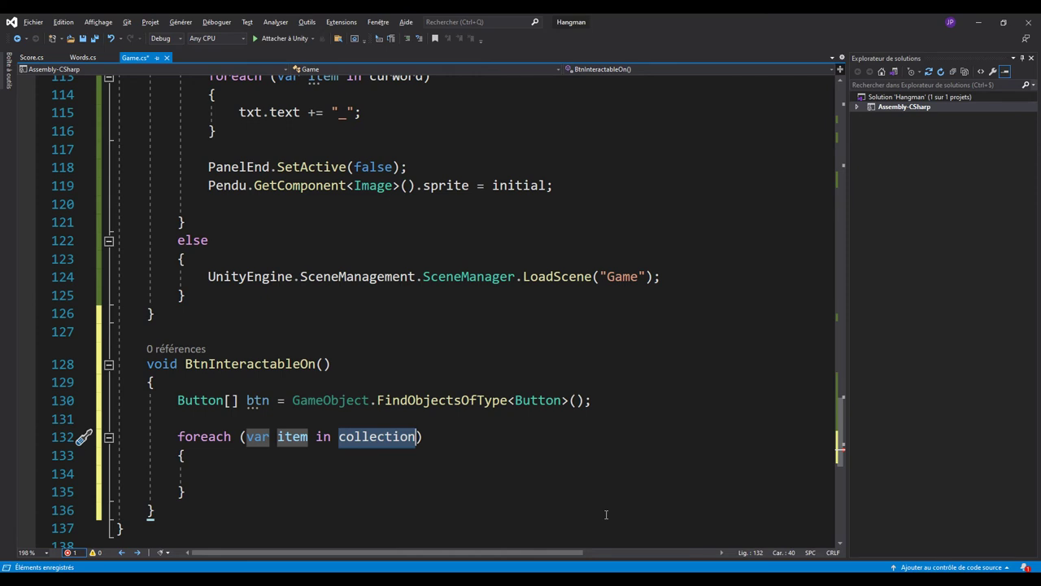
type("btn")
key("Return")
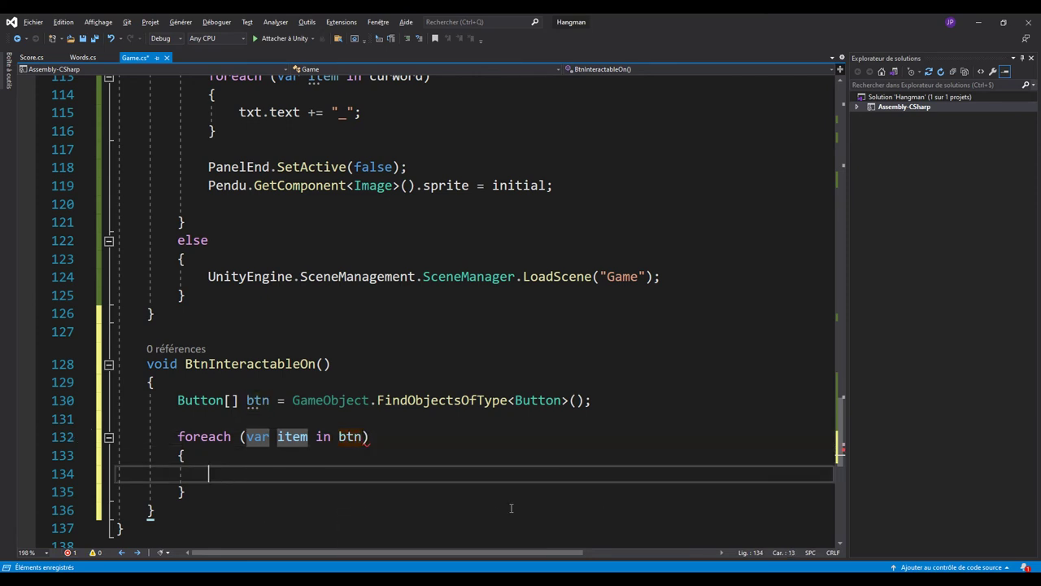
type("item\"")
key("BackSpace")
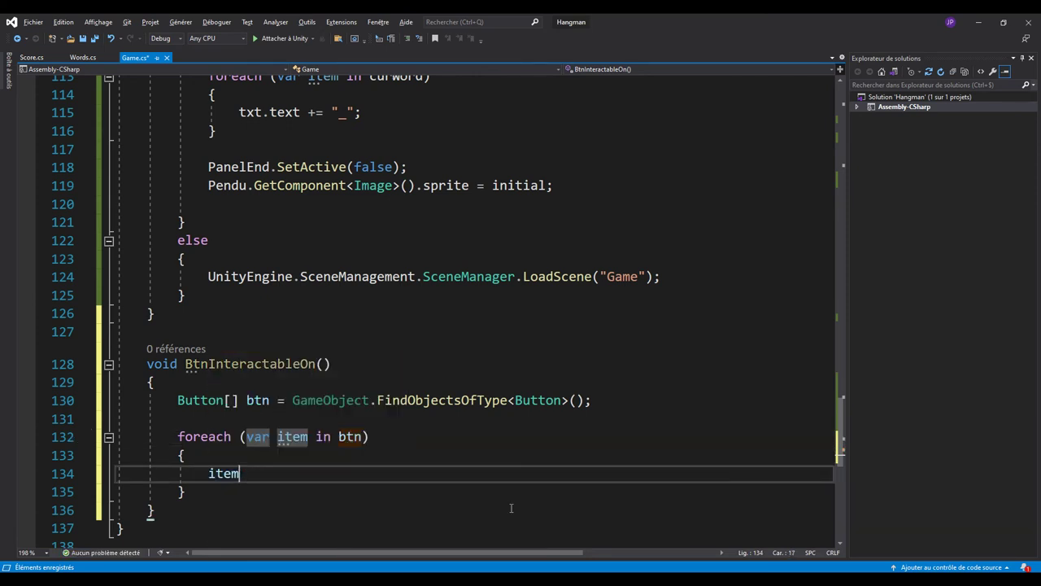
type(".int")
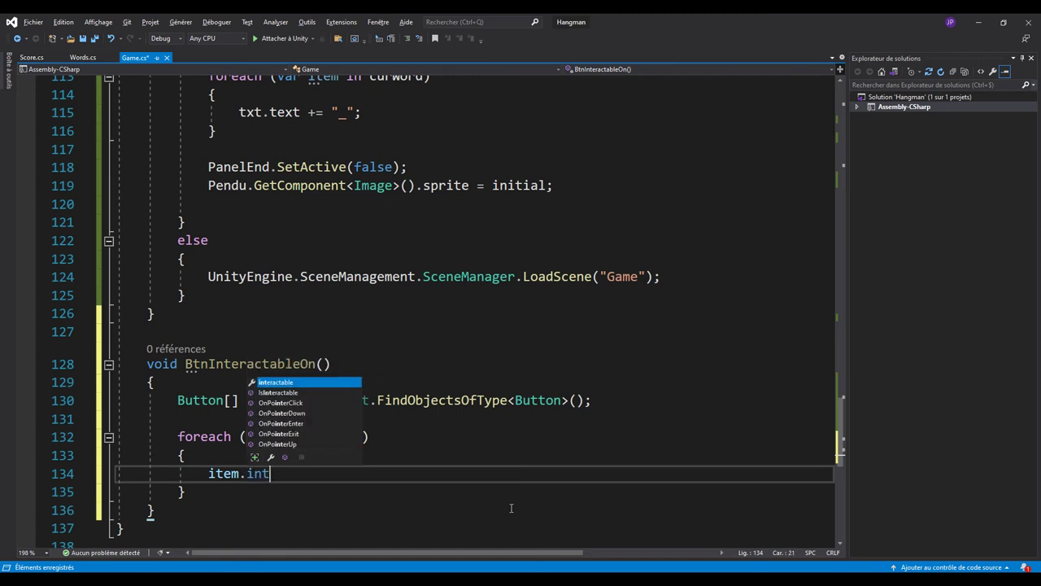
type("e")
key("Tab")
type("= tr")
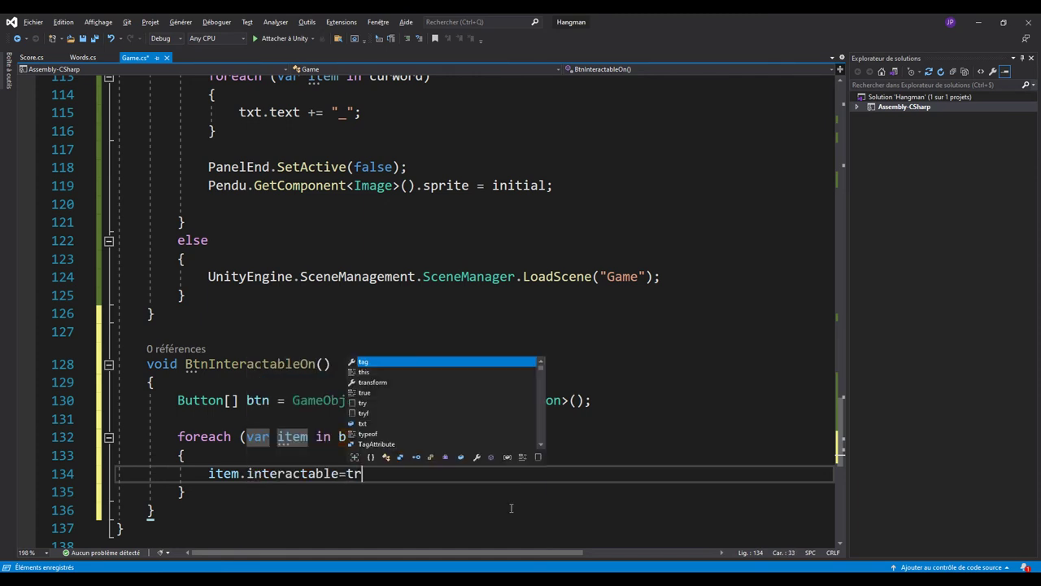
type("ue;")
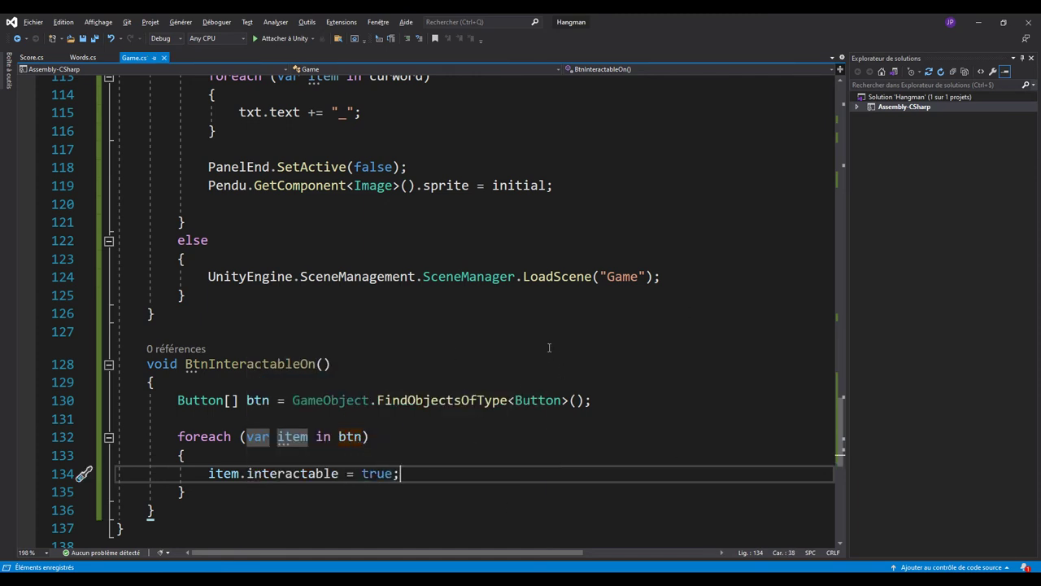
Call BtnInteractableOn(); on a new line right after the sprite reset in Restart
left_click(272, 364)
double_click(272, 364)
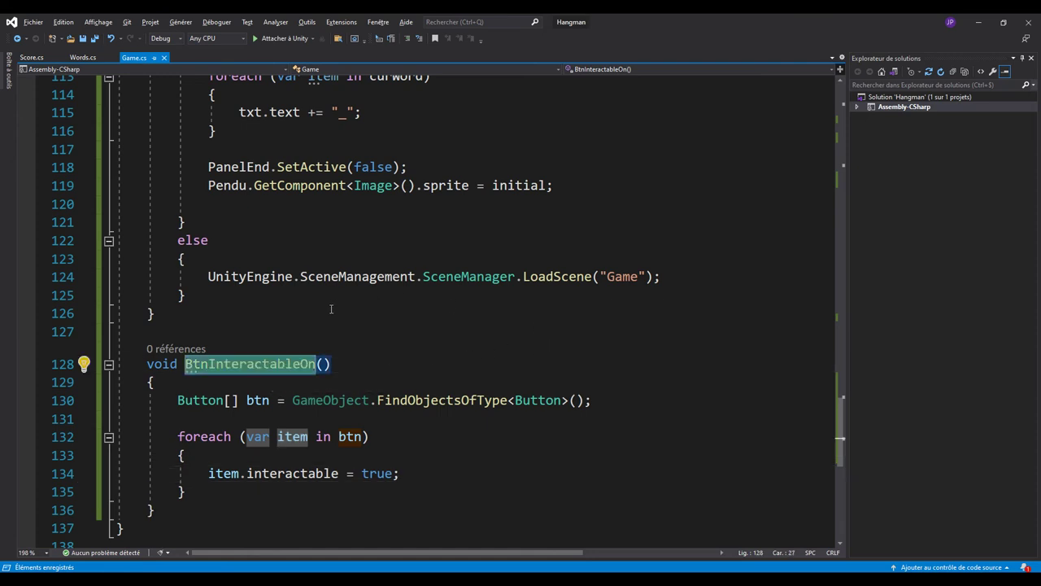
scroll(326, 304, "up", 1)
left_click(567, 244)
key("Return")
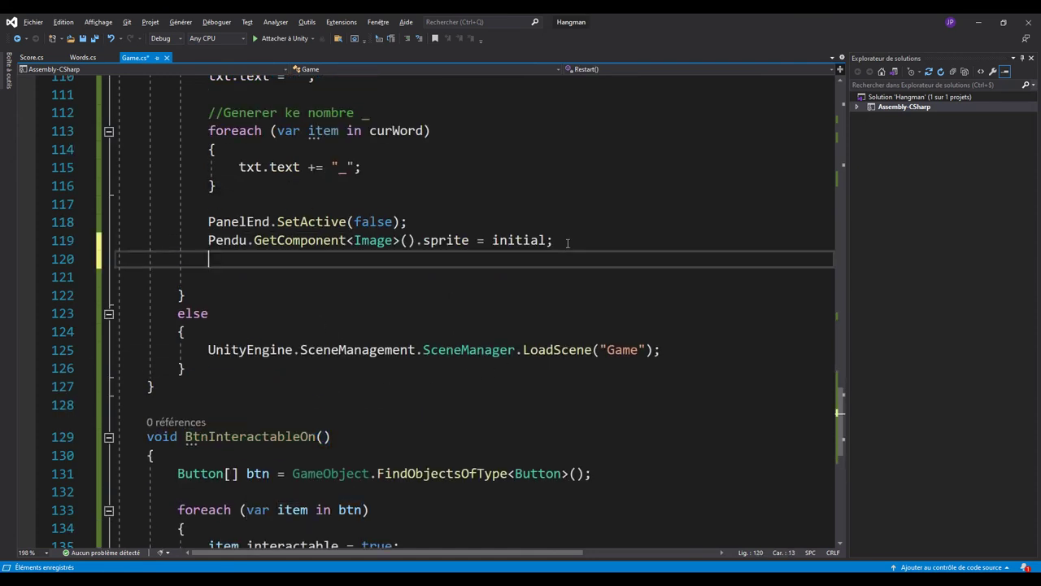
type("BtnInteractableOn();")
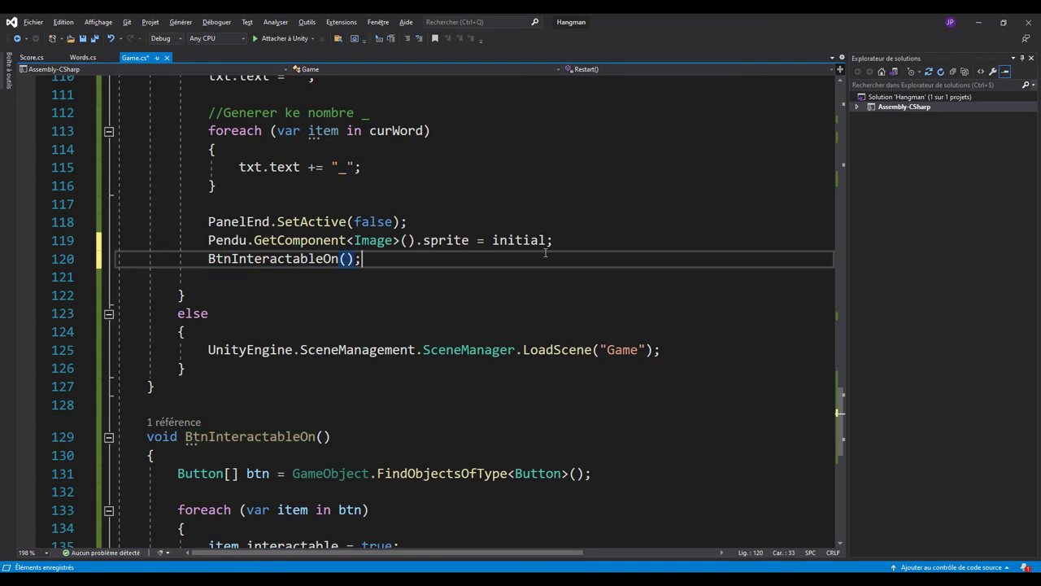
scroll(512, 326, "up", 4)
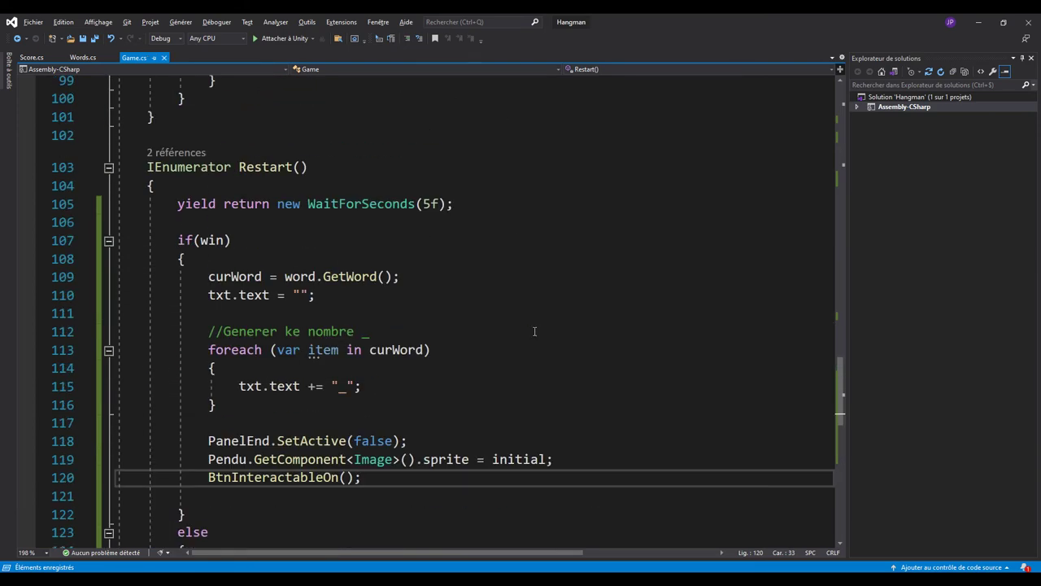
scroll(535, 331, "up", 1)
scroll(535, 331, "up", 5)
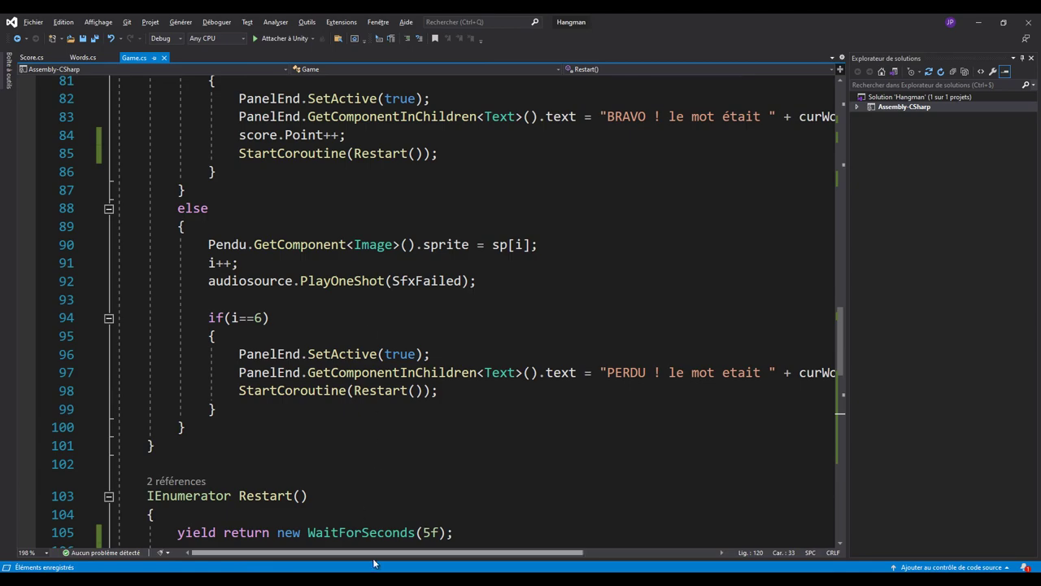
key("alt+Tab")
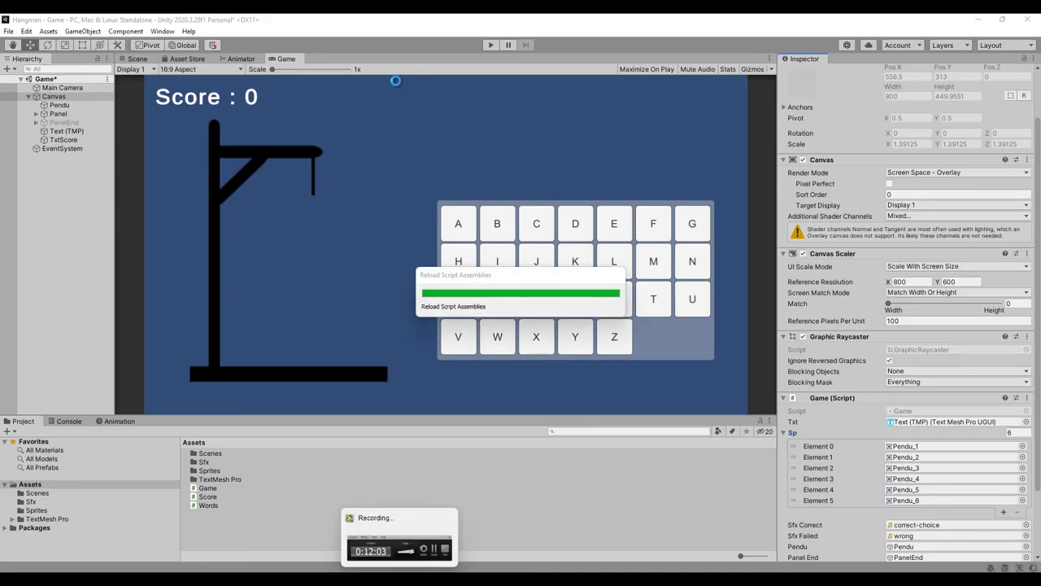
Enter Play mode and win the first round by guessing VAPOTEUR
left_click(491, 45)
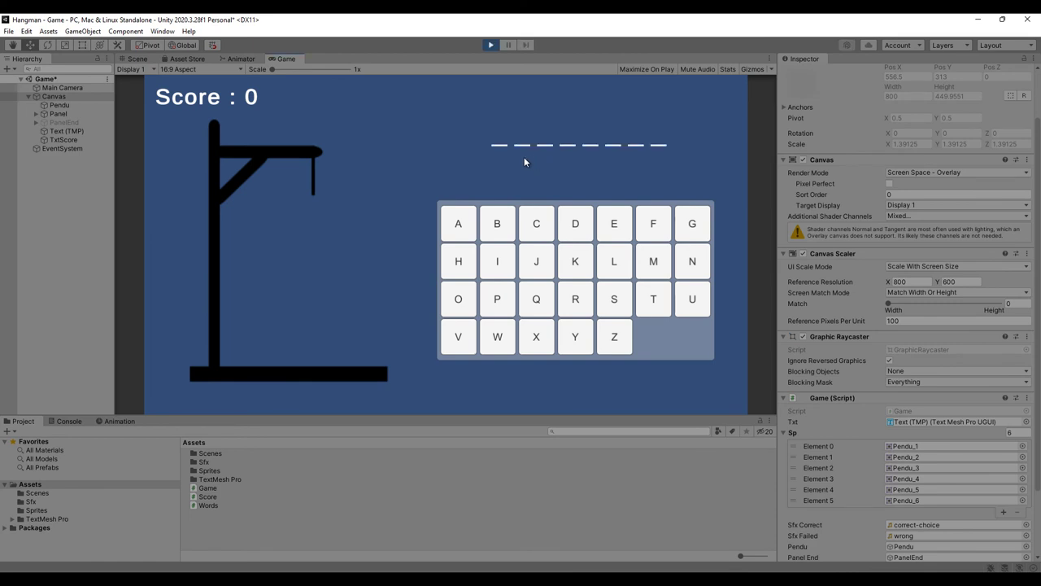
left_click(460, 231)
left_click(494, 227)
left_click(534, 267)
left_click(611, 262)
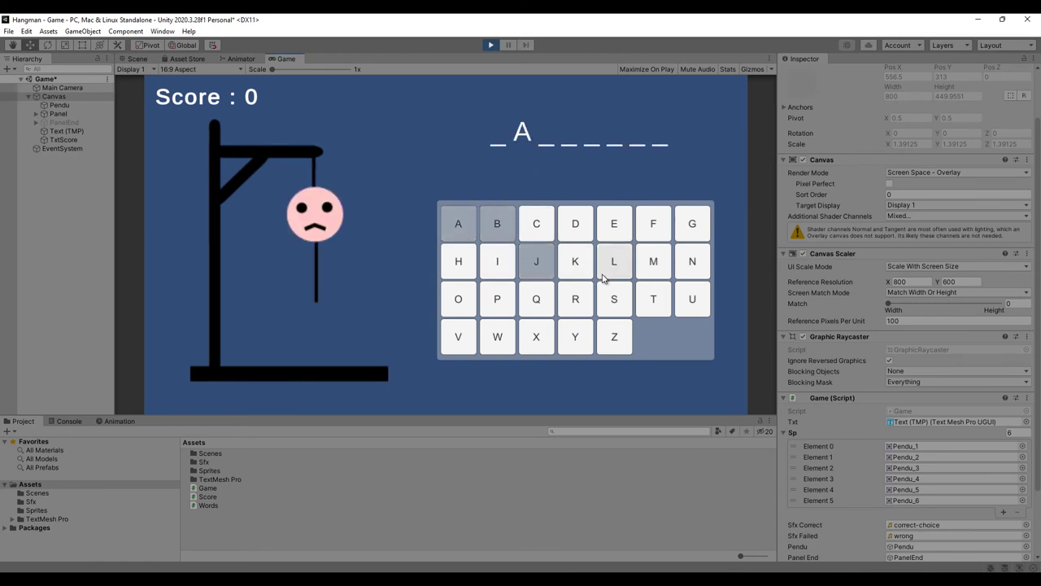
left_click(458, 336)
left_click(497, 299)
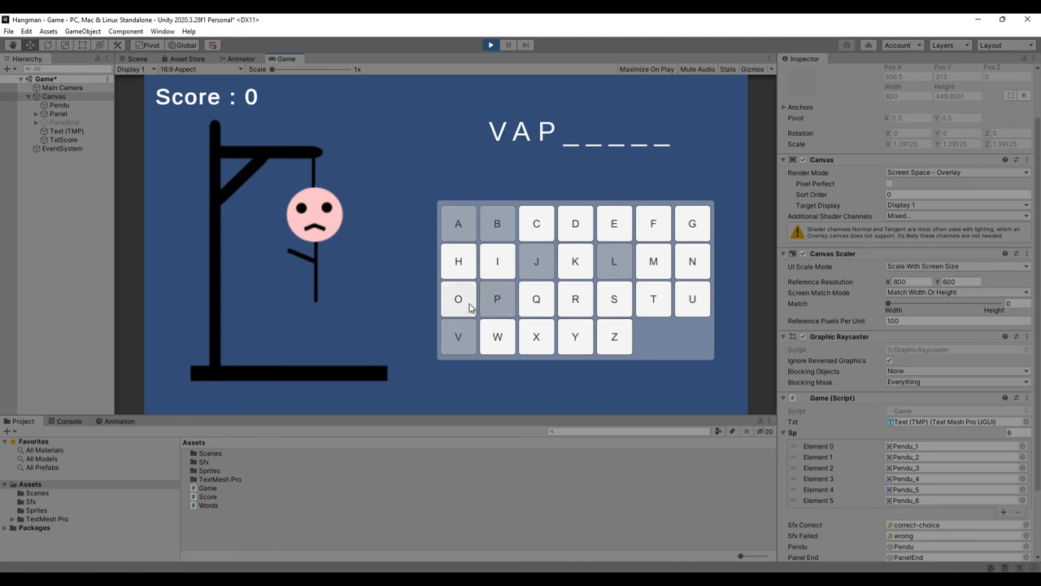
left_click(458, 299)
left_click(656, 299)
left_click(616, 227)
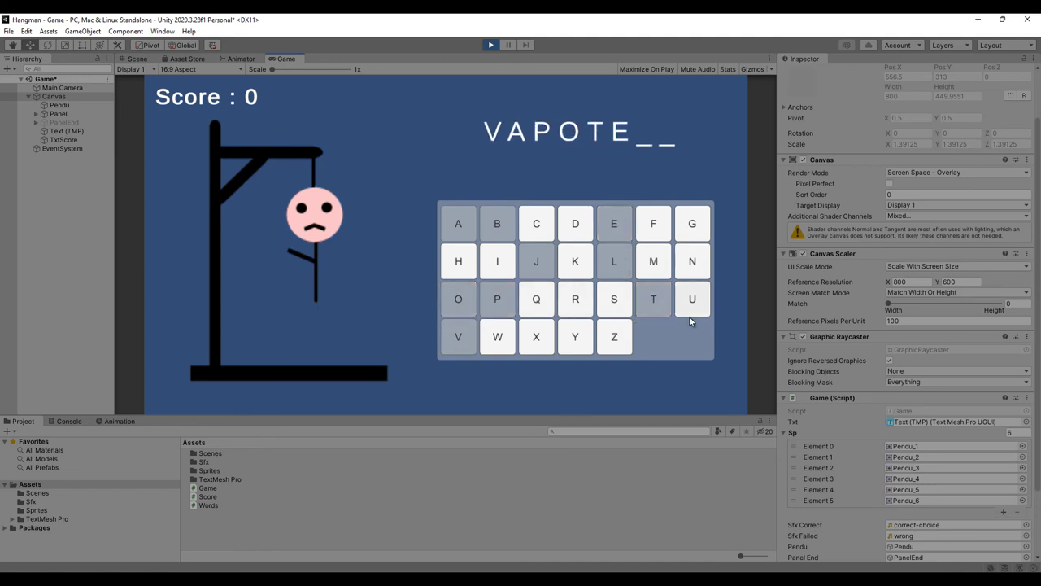
left_click(690, 314)
left_click(586, 305)
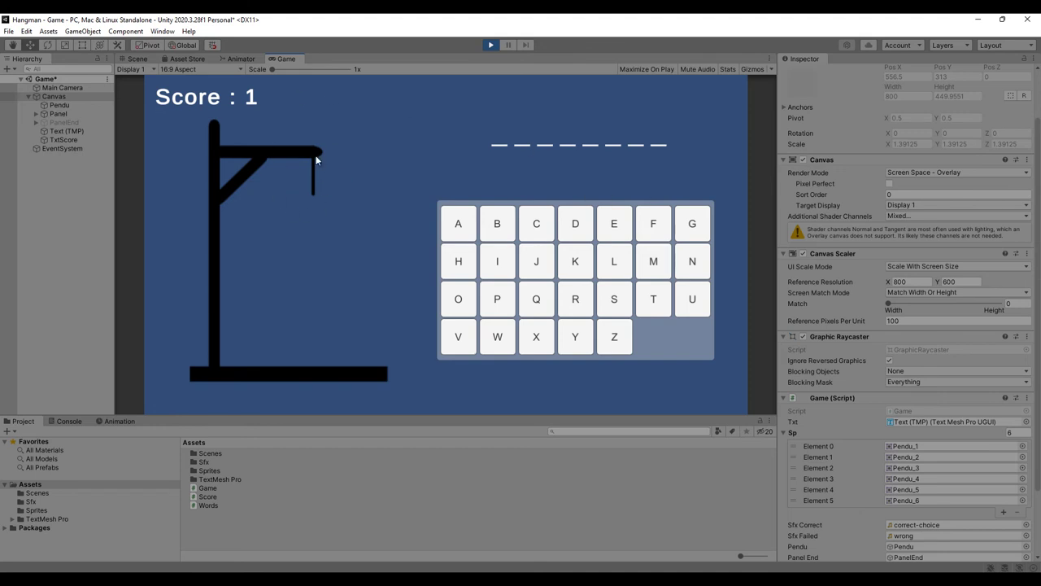
Guess H, T, R, J and K in the new second round
left_click(459, 262)
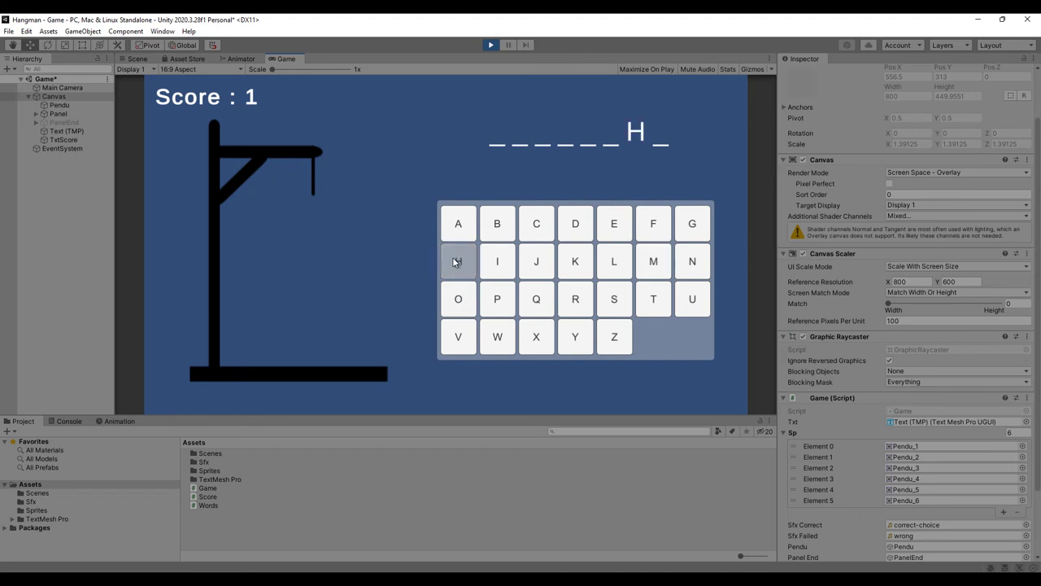
left_click(655, 301)
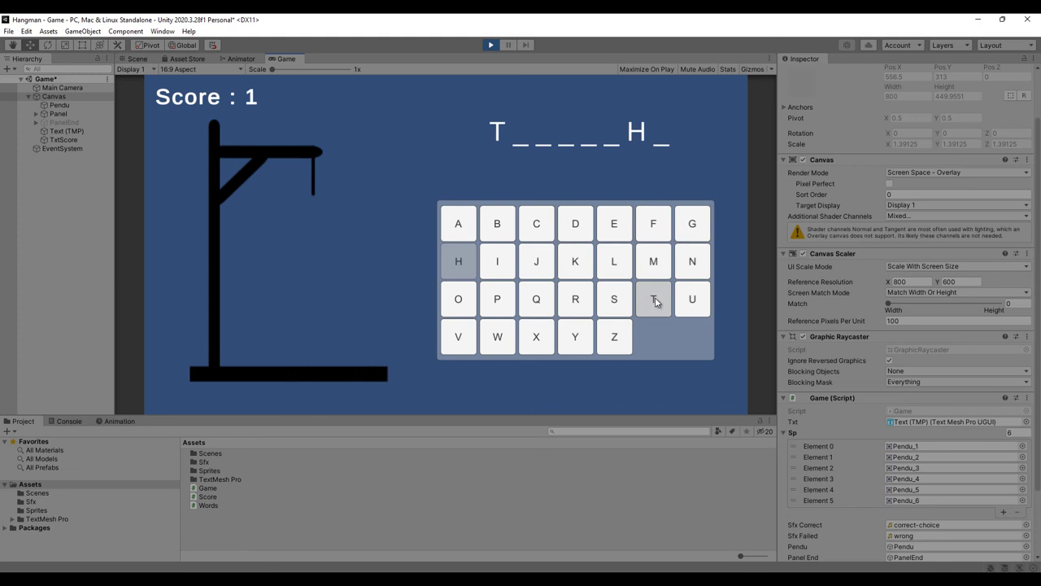
left_click(576, 301)
left_click(547, 267)
left_click(572, 263)
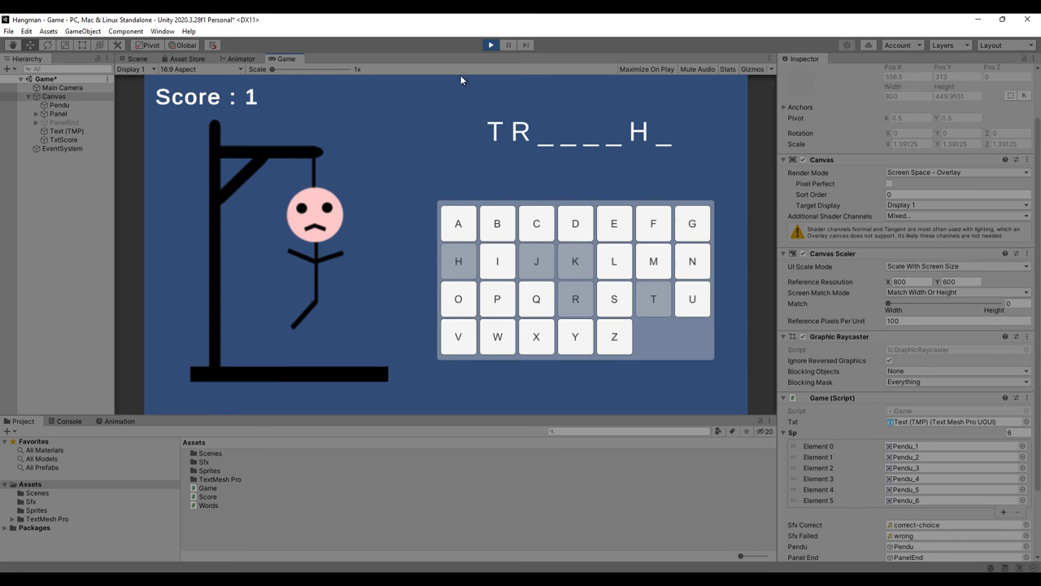
Inspect the Pendu and Canvas Game script fields, then stop Play mode
left_click(58, 105)
left_click(63, 96)
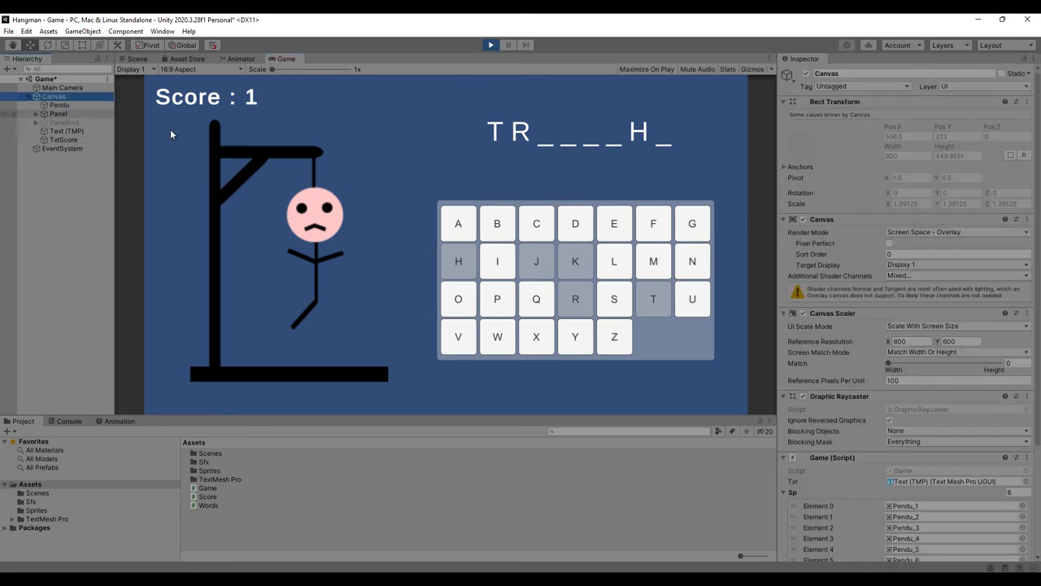
scroll(820, 486, "down", 3)
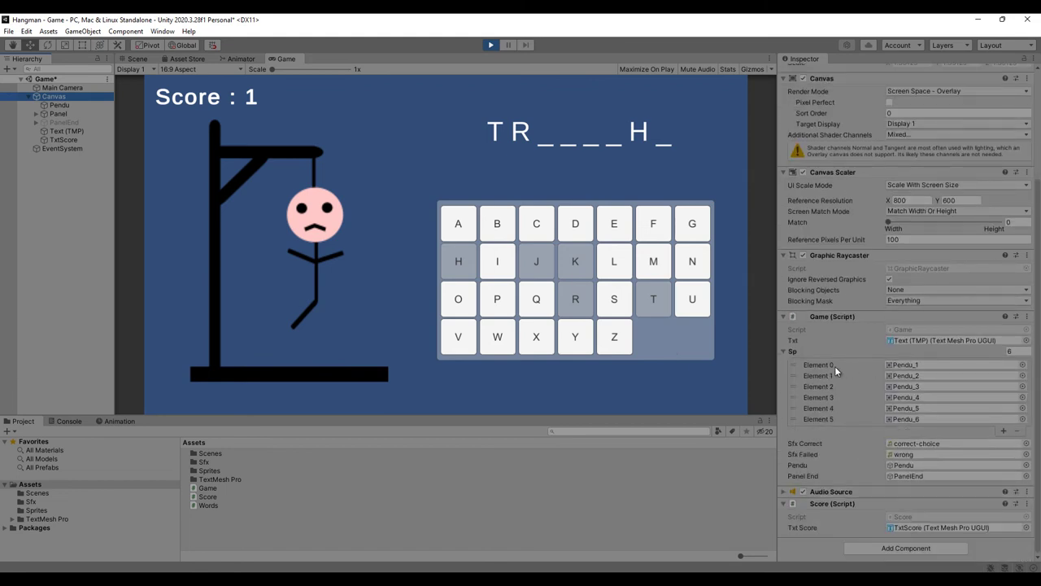
left_click(490, 44)
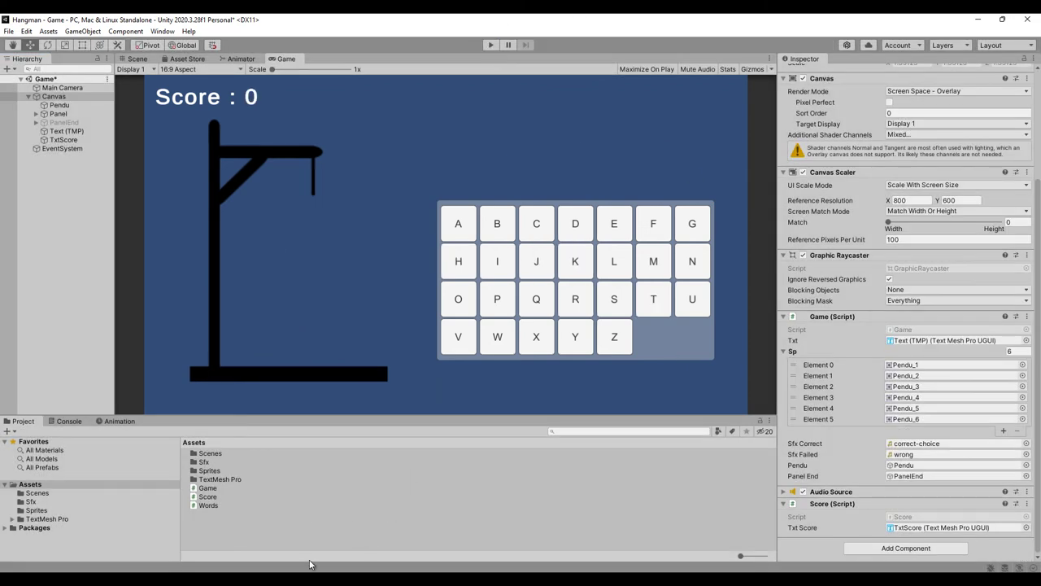
key("alt+Tab")
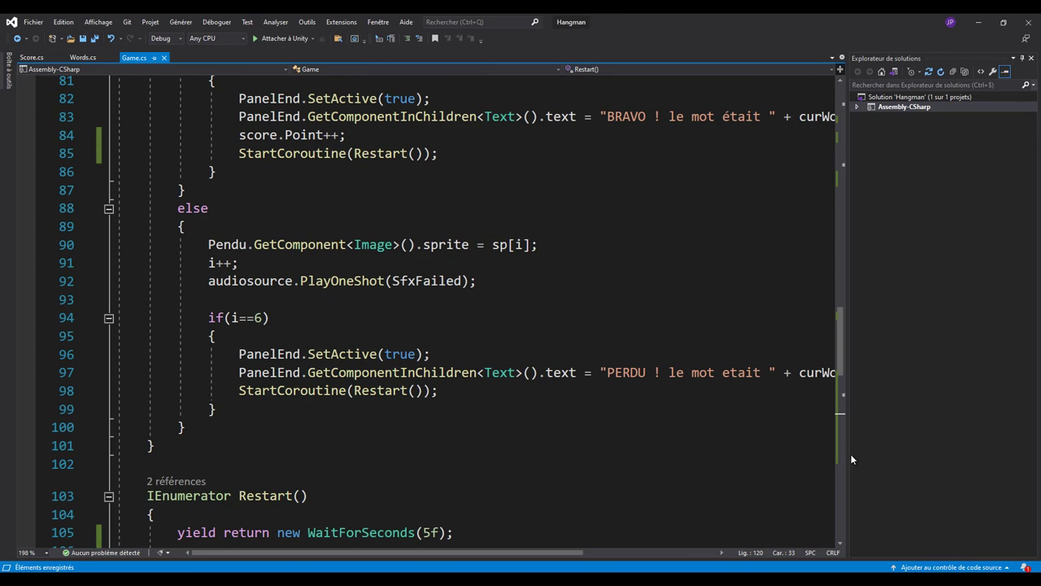
Insert a blank line after the BtnInteractableOn() call in Restart
scroll(405, 431, "up", 9)
scroll(415, 443, "down", 6)
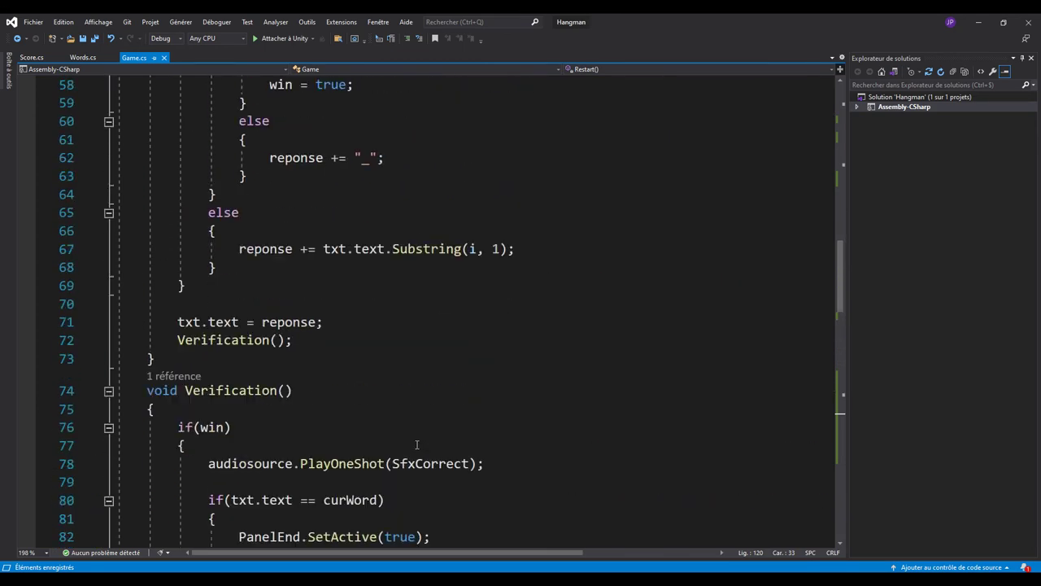
scroll(416, 443, "down", 7)
scroll(410, 438, "down", 4)
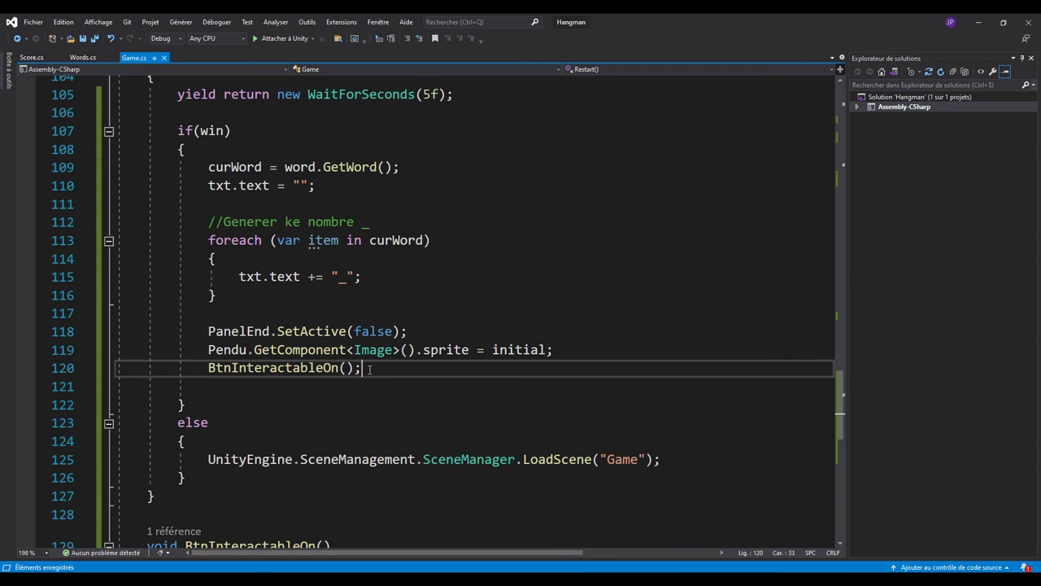
key("Return")
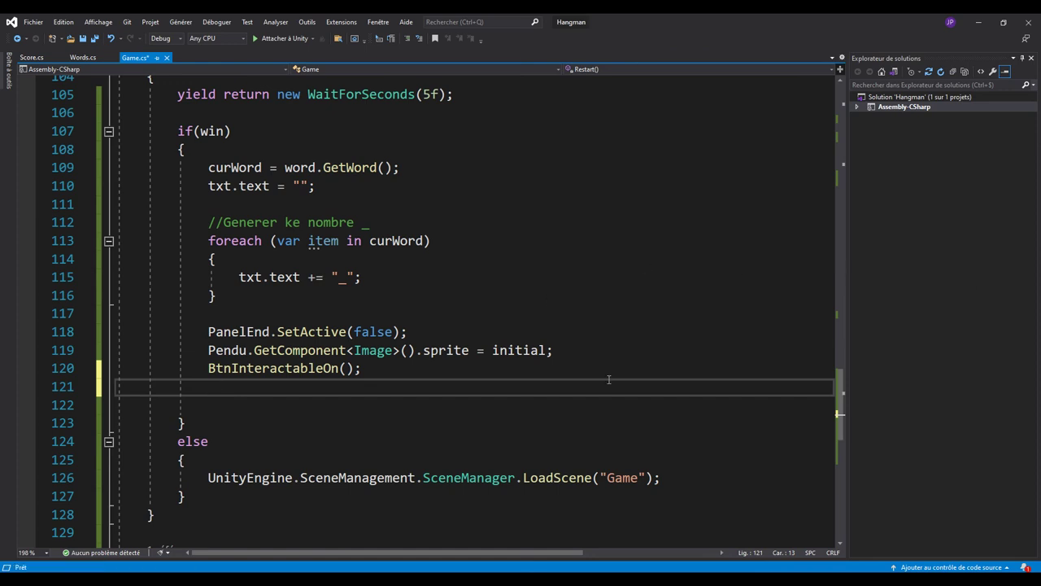
Find and select the error counter i declaration near the top of Game.cs
scroll(423, 316, "up", 11)
scroll(422, 350, "up", 8)
scroll(419, 389, "up", 4)
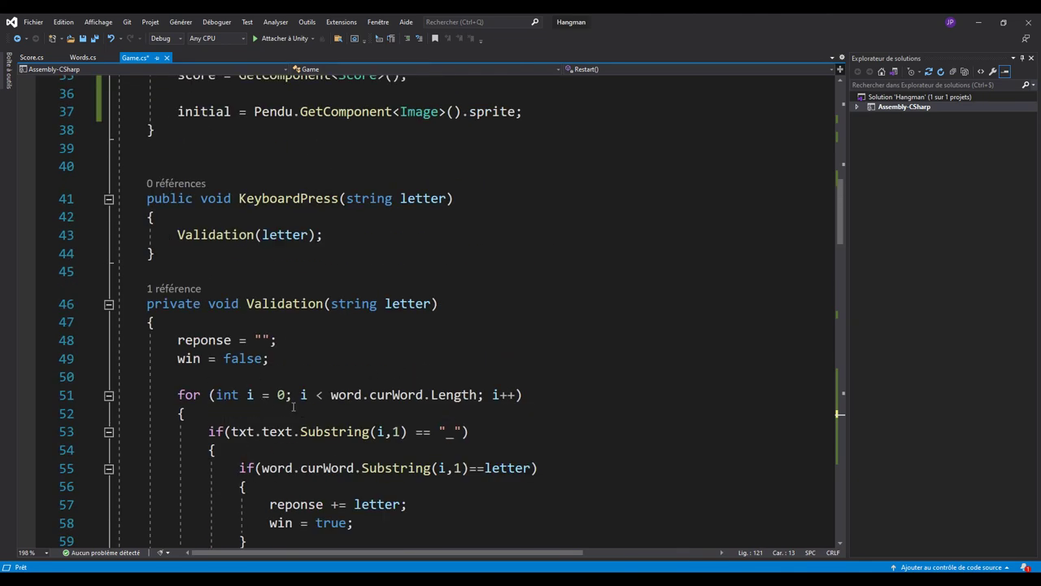
scroll(383, 440, "down", 2)
scroll(383, 437, "down", 4)
scroll(382, 423, "up", 2)
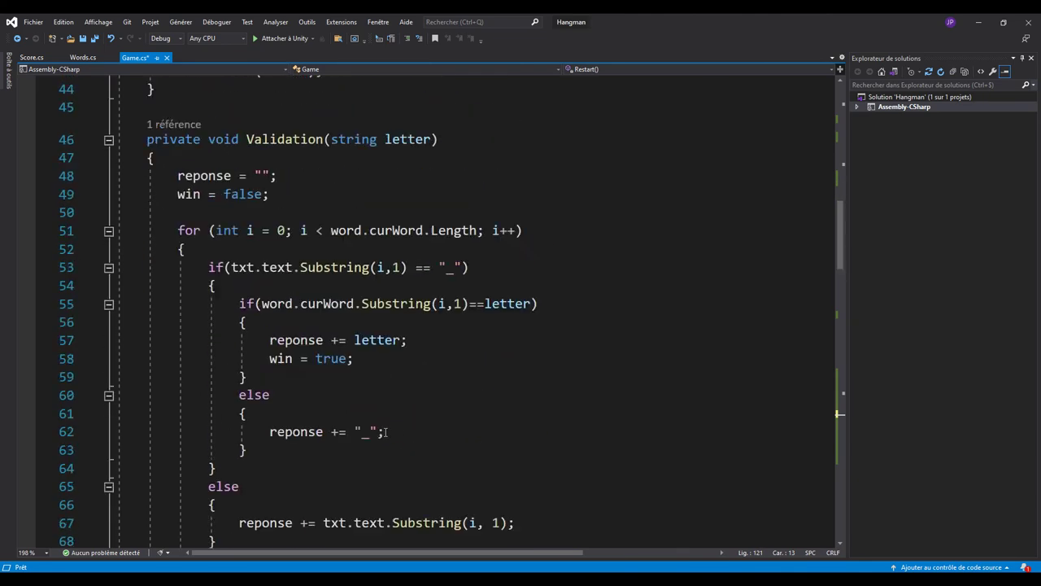
scroll(382, 419, "up", 8)
scroll(381, 418, "up", 7)
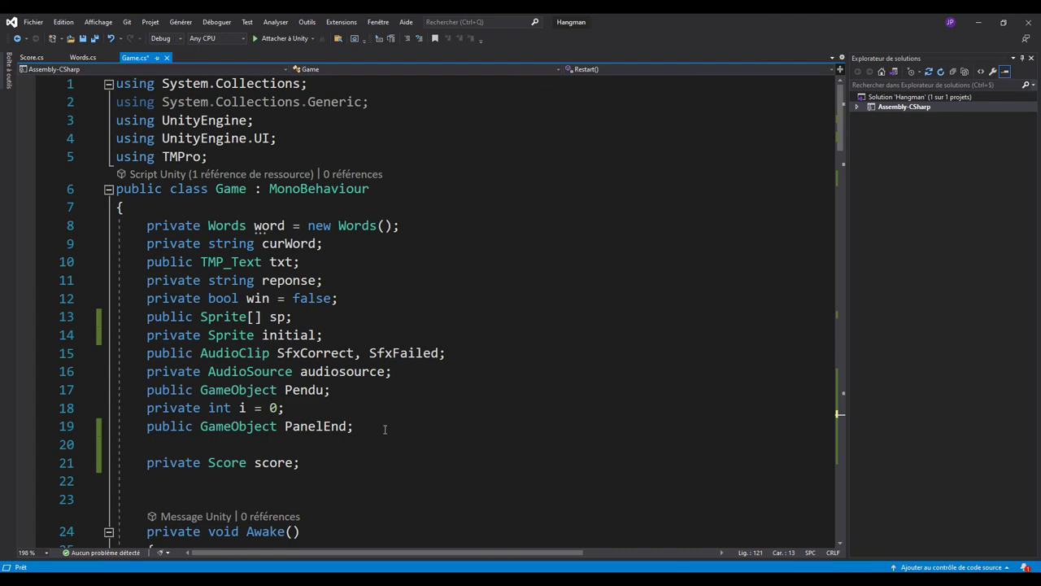
left_click(148, 408)
left_click_drag(147, 409, 287, 408)
scroll(386, 419, "down", 8)
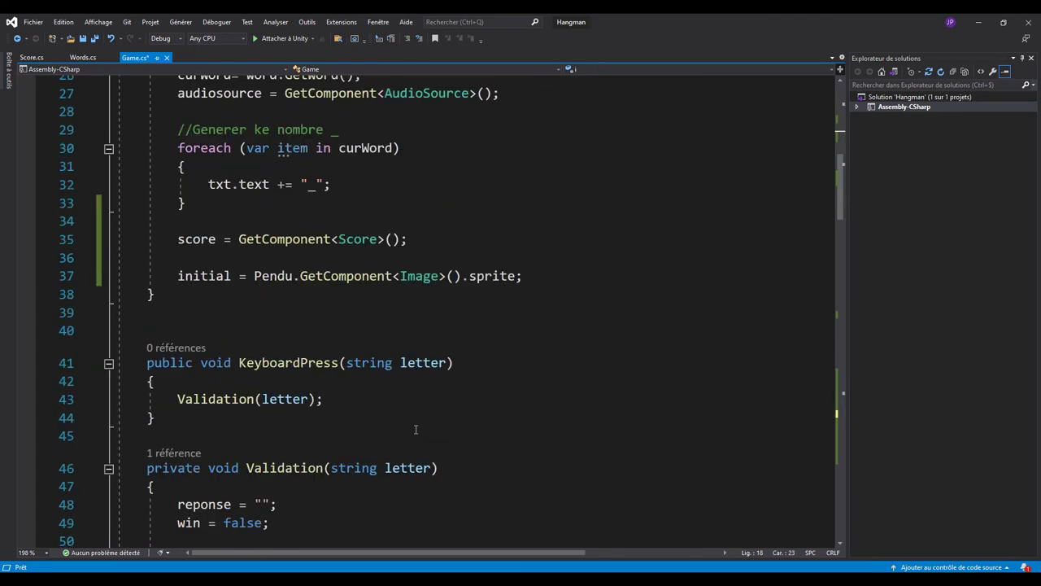
scroll(423, 427, "down", 8)
scroll(423, 428, "down", 4)
scroll(427, 428, "down", 8)
scroll(433, 427, "down", 4)
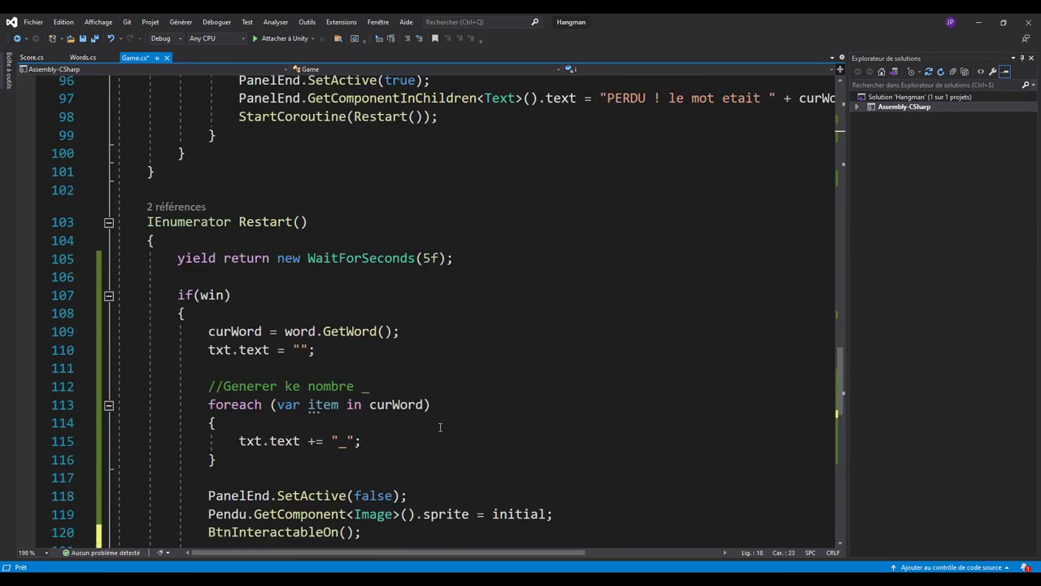
scroll(440, 427, "down", 5)
scroll(440, 427, "down", 4)
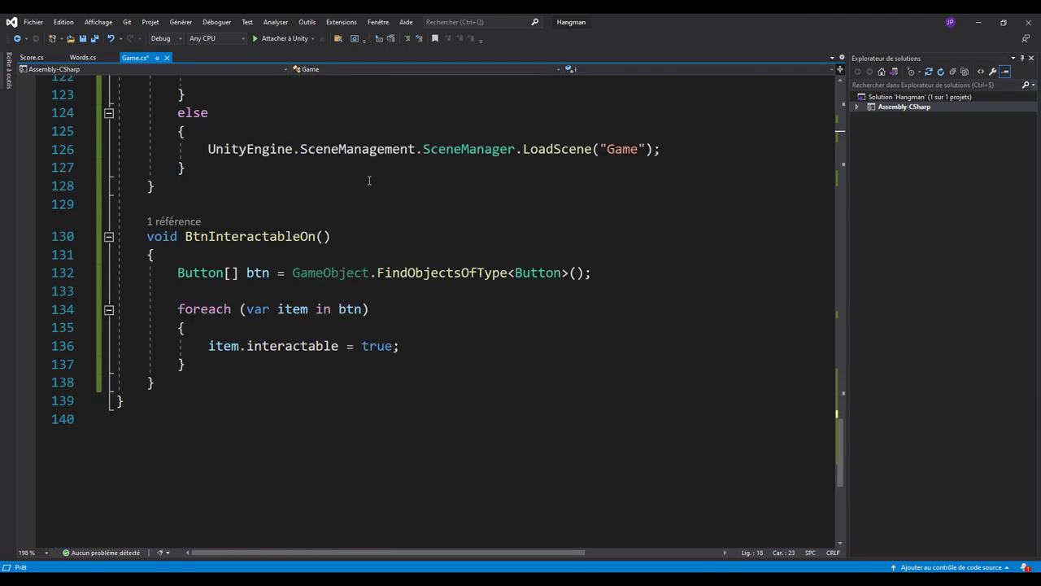
scroll(489, 350, "up", 3)
Write i = 0; on the new line 121 and save Game.cs
left_click(276, 226)
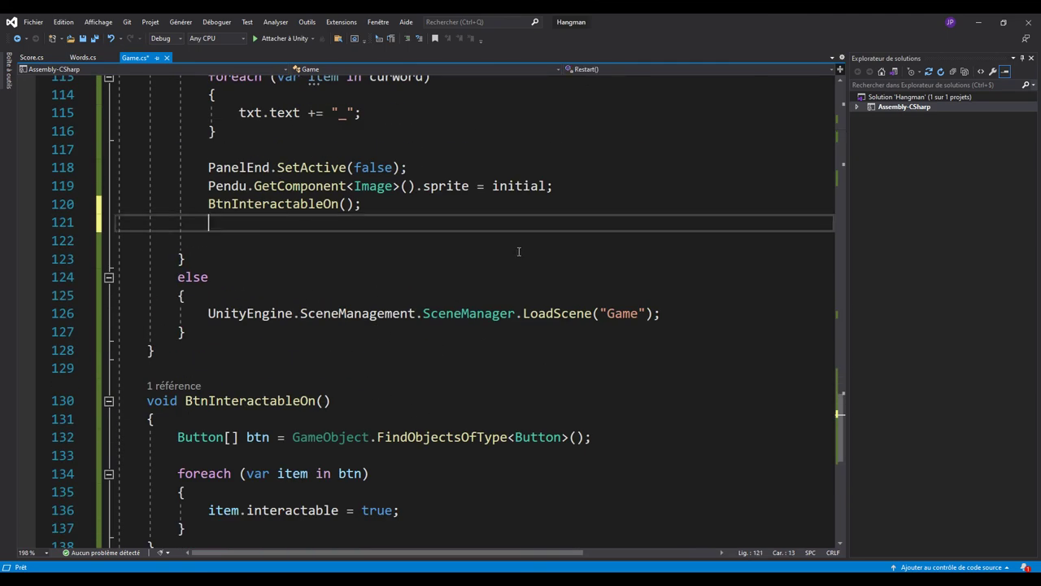
type("i =")
type("0;")
key("ctrl+s")
scroll(453, 233, "up", 2)
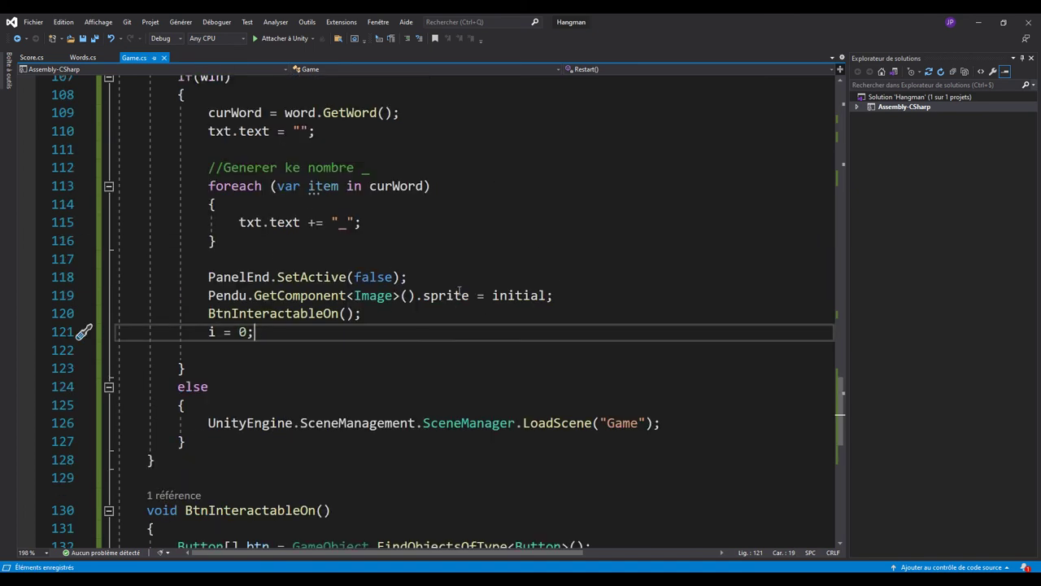
Enter Play mode in Unity and win the first round by solving DEUX
key("alt+Tab")
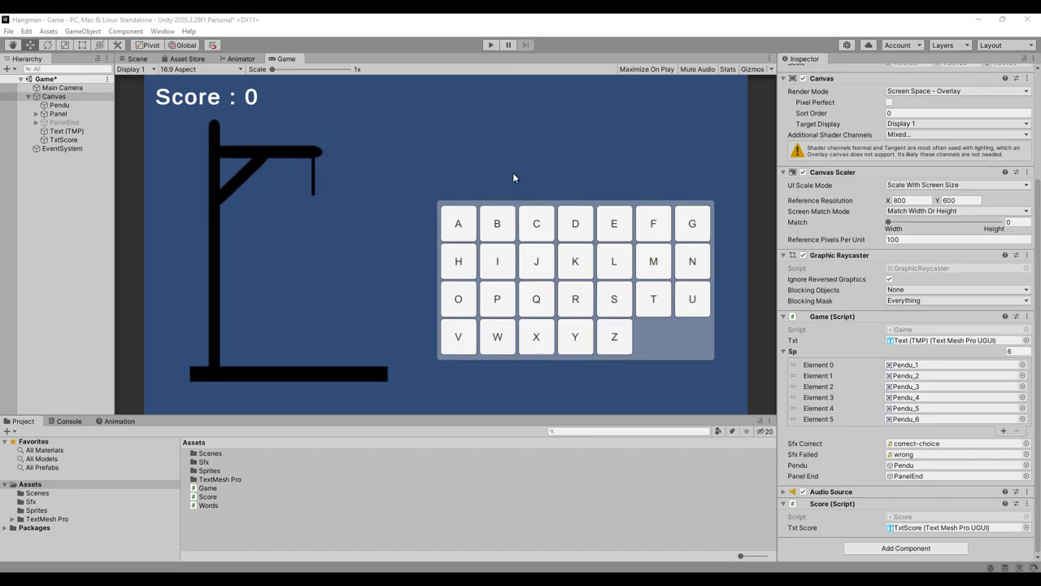
left_click(489, 45)
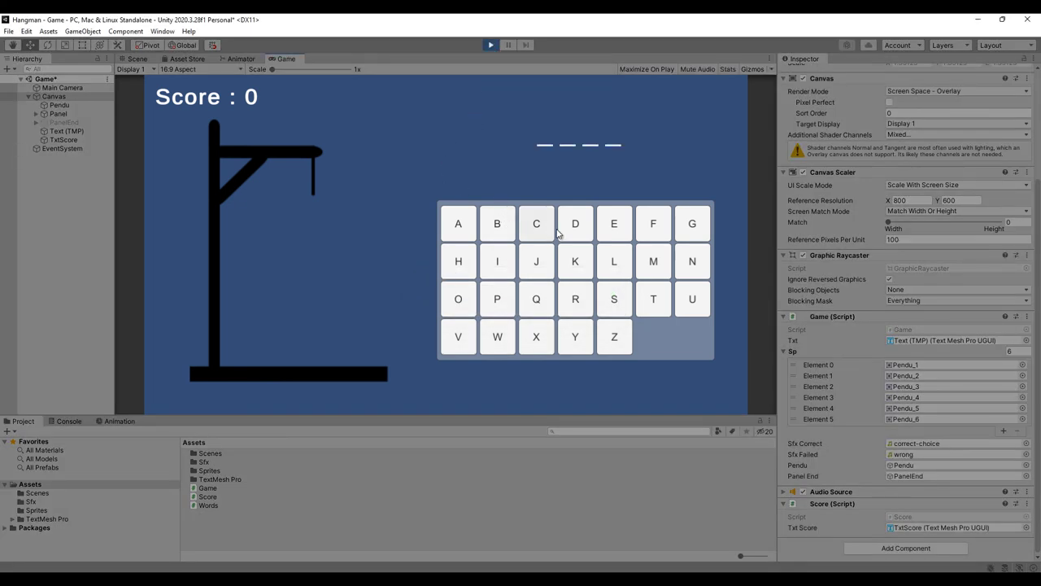
left_click(529, 234)
left_click(497, 234)
left_click(574, 230)
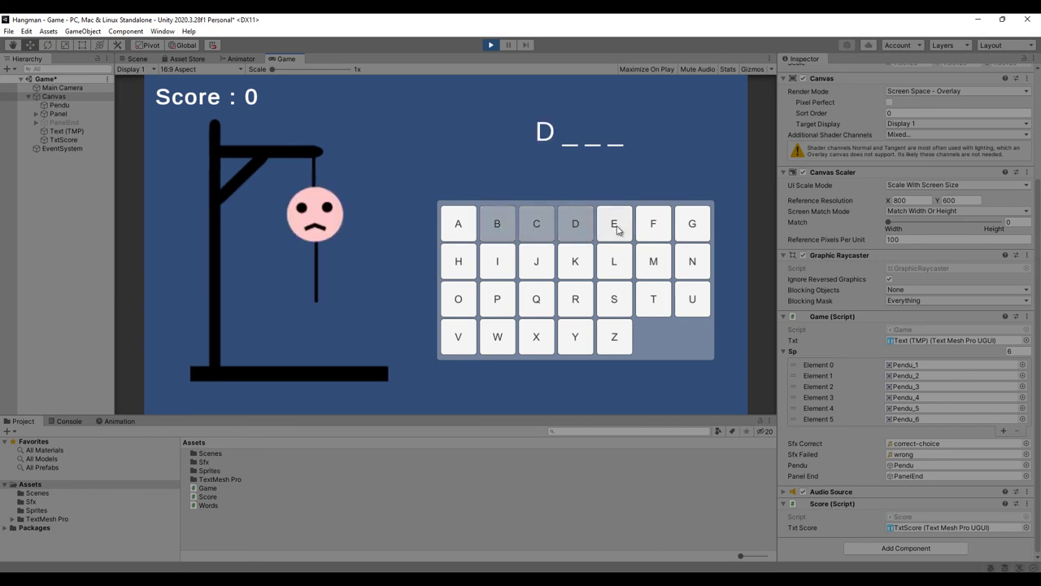
left_click(617, 227)
left_click(691, 298)
left_click(534, 338)
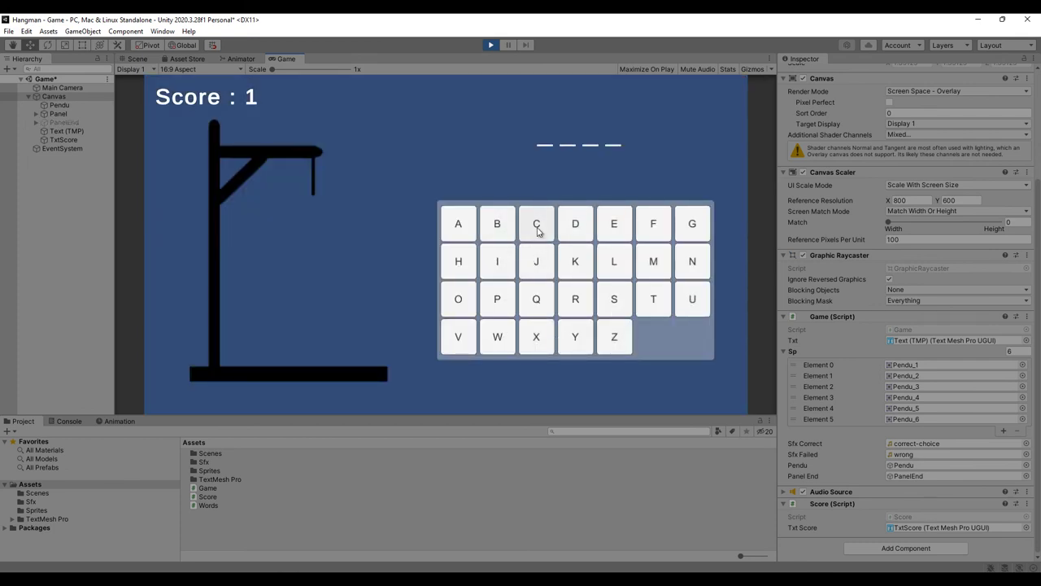
Solve DEUX again with C, I, D, E, U, X, bringing the score to 2
left_click(537, 231)
left_click(498, 258)
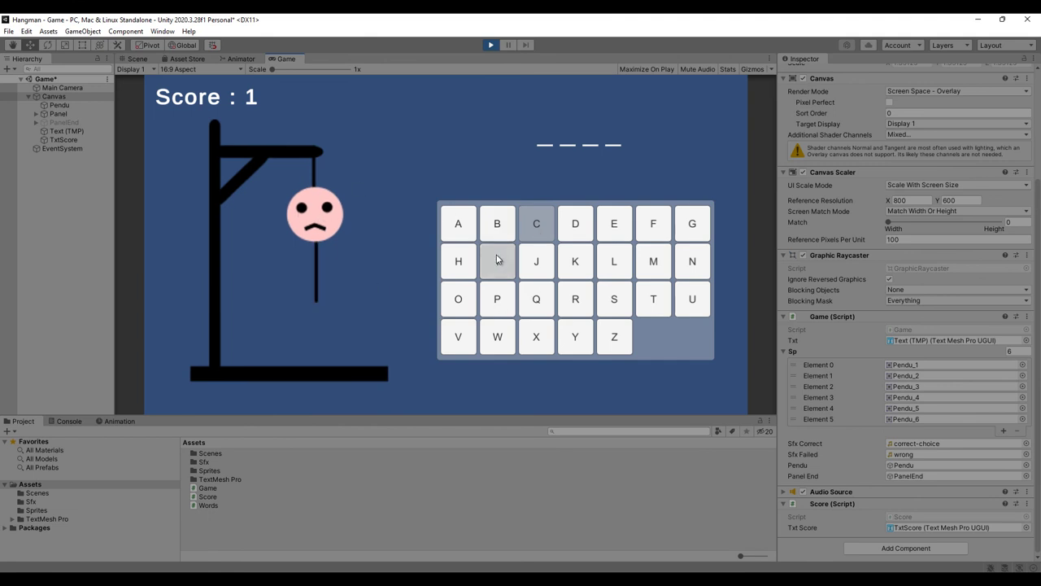
left_click(584, 226)
left_click(616, 224)
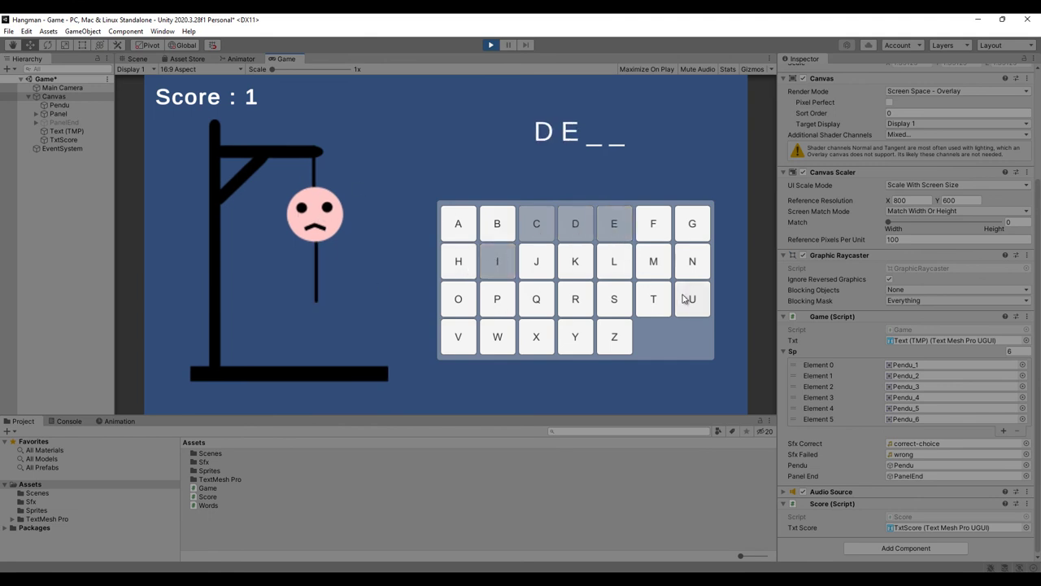
left_click(685, 300)
left_click(538, 335)
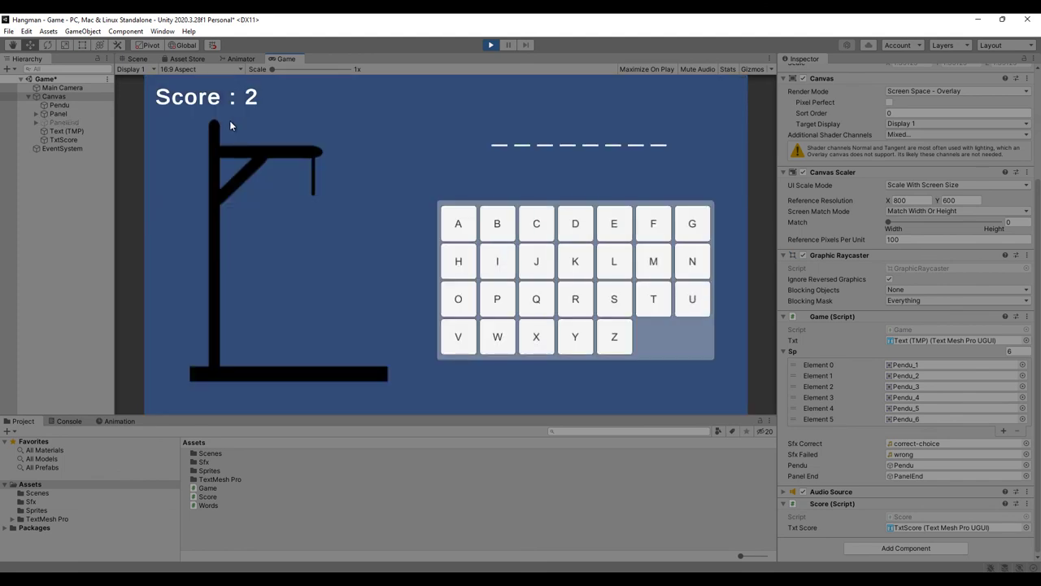
Guess A through F plus a final wrong letter to lose on TRIOMPHE
left_click(459, 228)
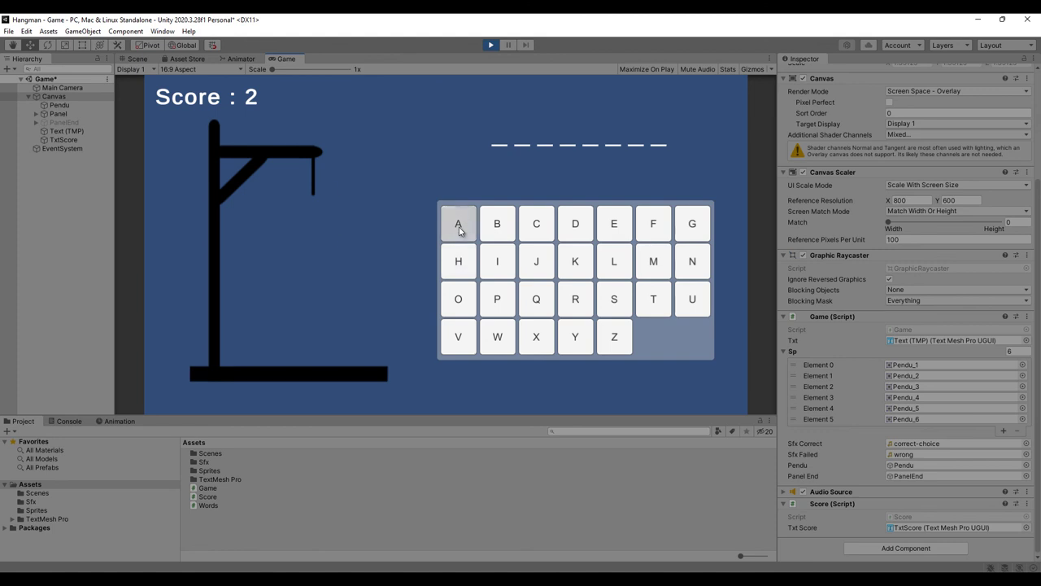
left_click(494, 233)
left_click(533, 231)
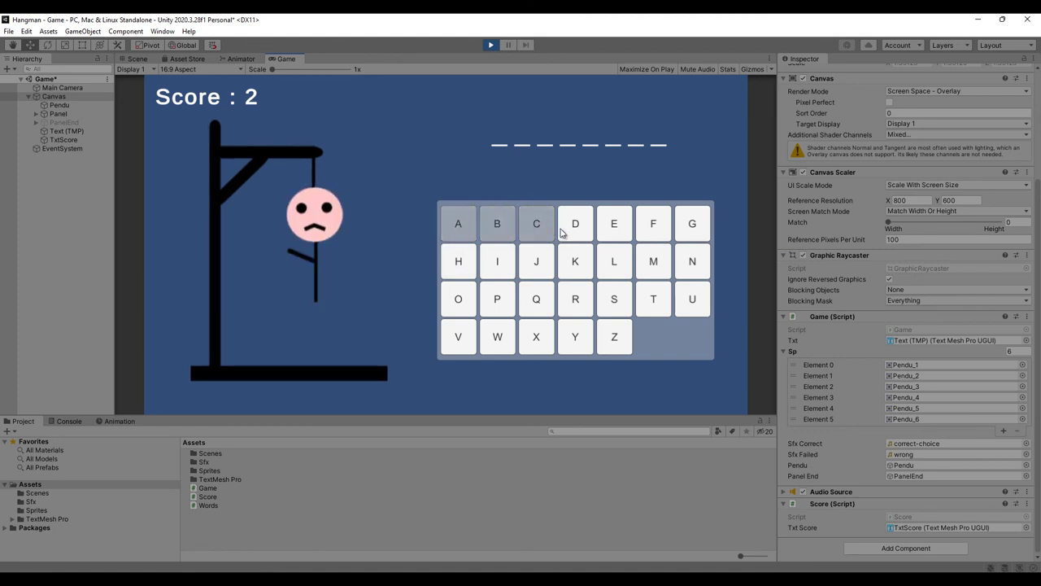
left_click(573, 232)
left_click(618, 228)
left_click(658, 231)
left_click(684, 235)
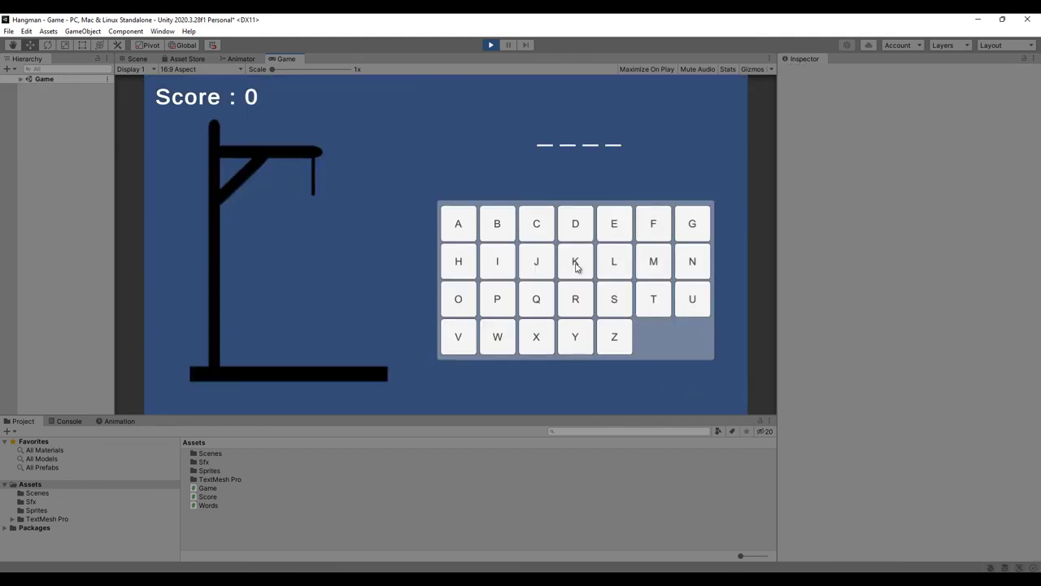
Guess J, I, D, E, U and X to solve DEUX with one miss
left_click(536, 261)
left_click(497, 261)
left_click(575, 226)
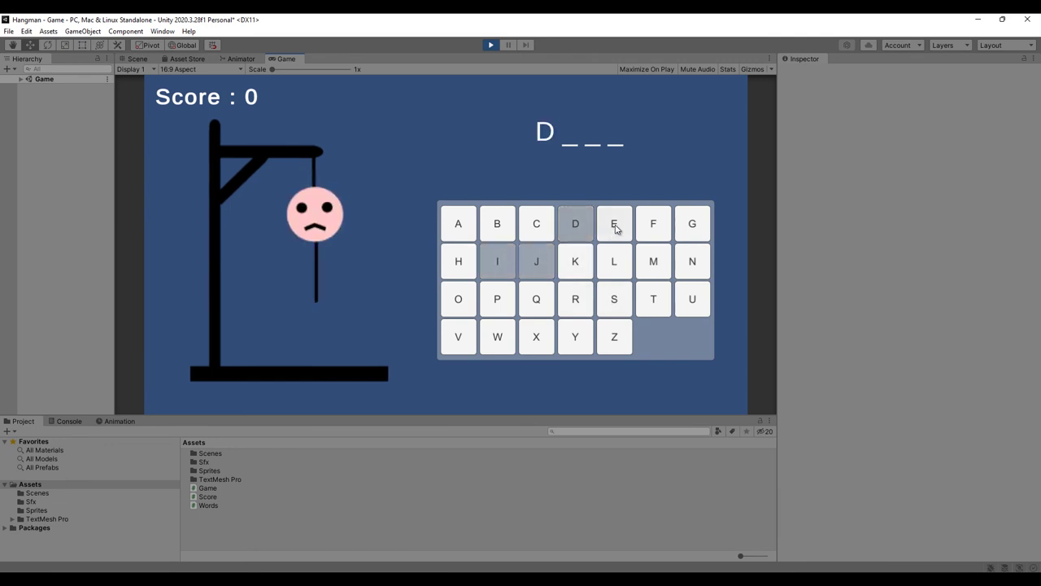
left_click(614, 224)
left_click(694, 301)
left_click(538, 335)
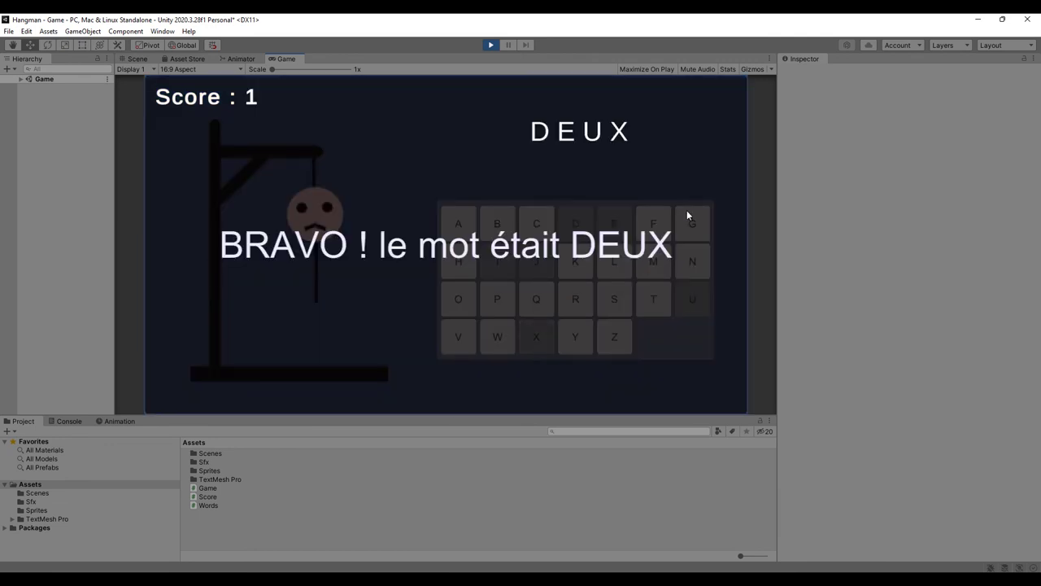